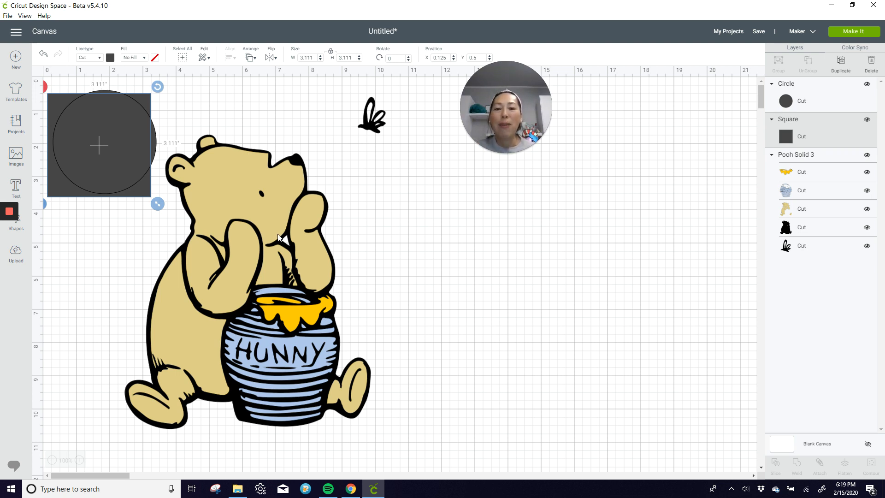
# Move the Pooh artwork clear of the square and circle, to about X 4 and Y 1 inch, and ungroup it.
pyautogui.moveTo(279, 236); pyautogui.dragTo(327, 229)
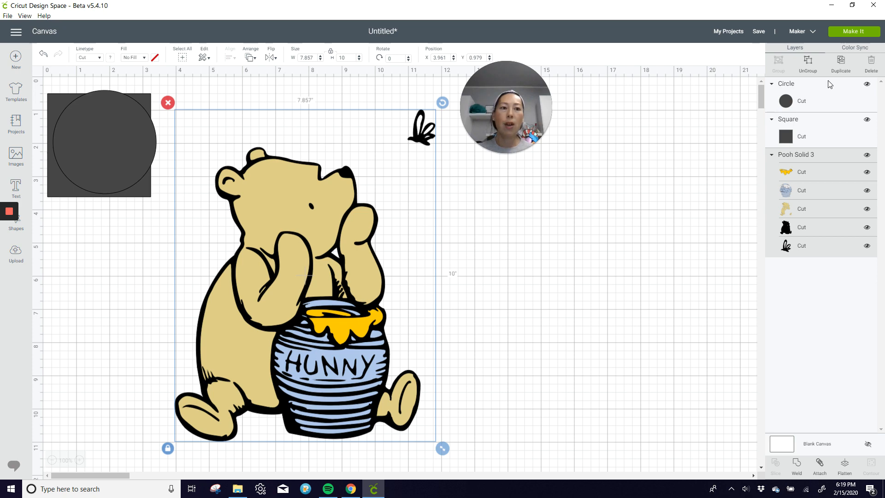
pyautogui.click(808, 63)
# Bring the black butterfly to the front and place it on Pooh's lower body beside the honey pot.
pyautogui.click(439, 136)
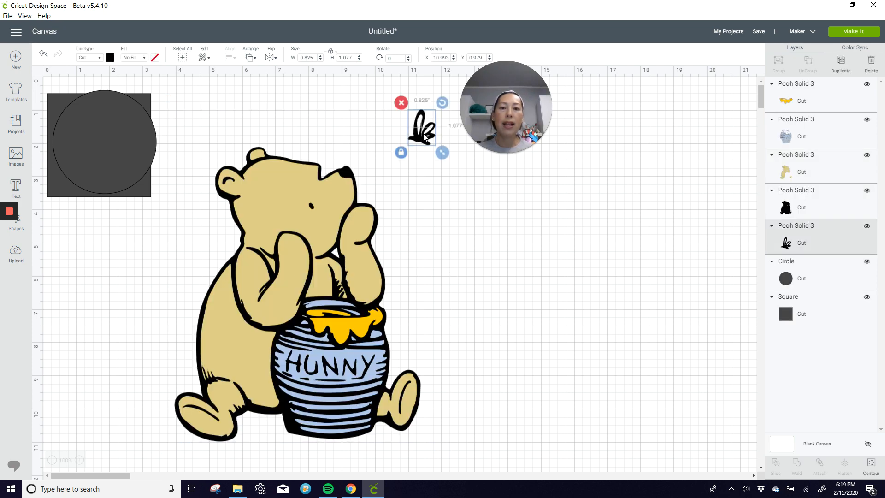
pyautogui.moveTo(431, 141); pyautogui.dragTo(555, 257)
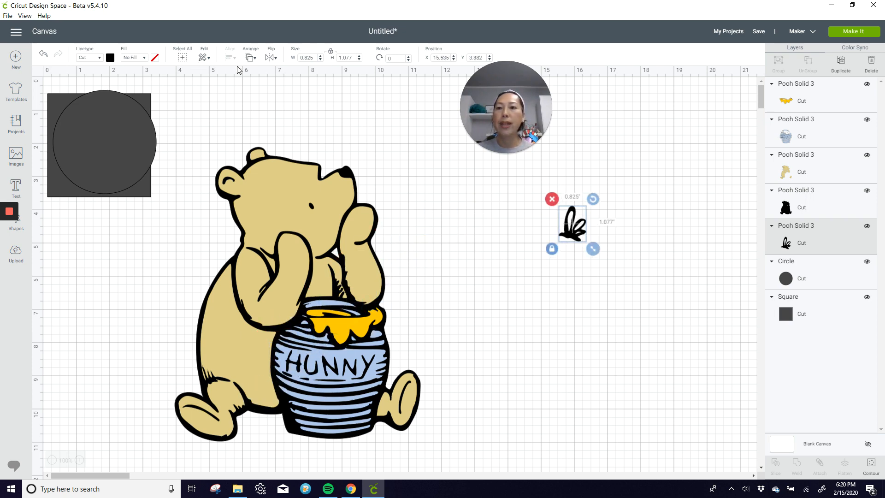
pyautogui.click(248, 57)
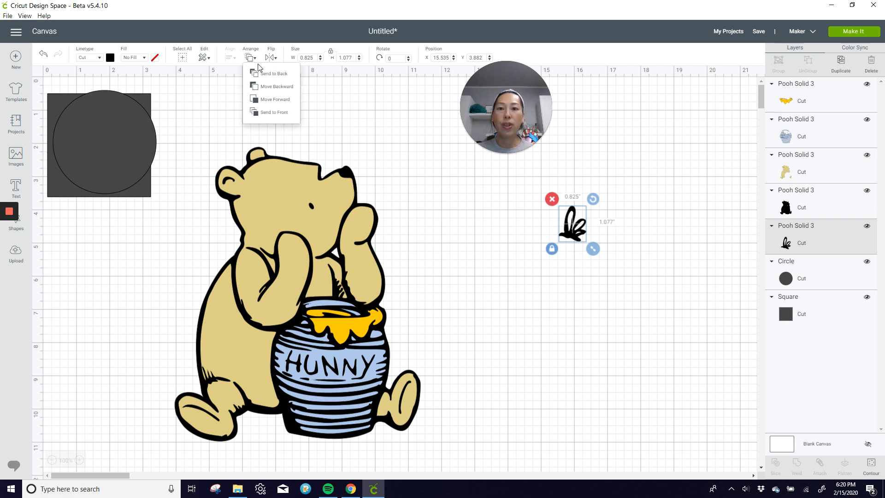
pyautogui.click(273, 114)
pyautogui.moveTo(567, 230); pyautogui.dragTo(248, 375)
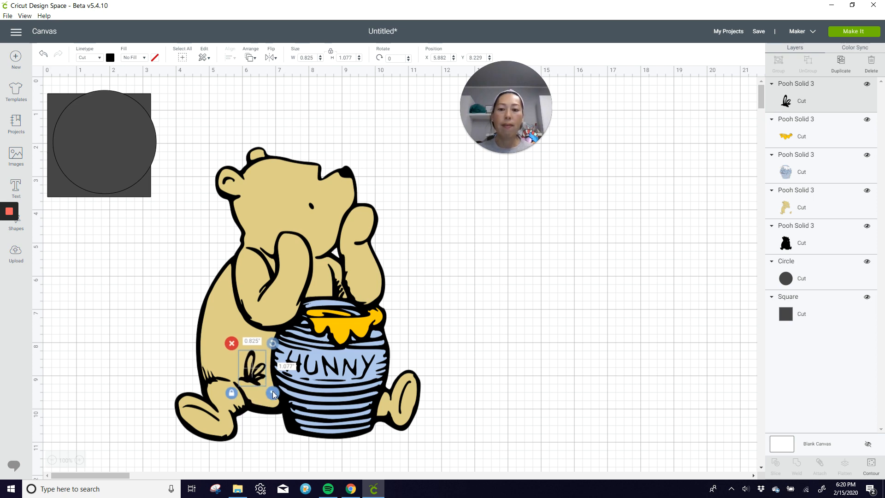
pyautogui.click(202, 300)
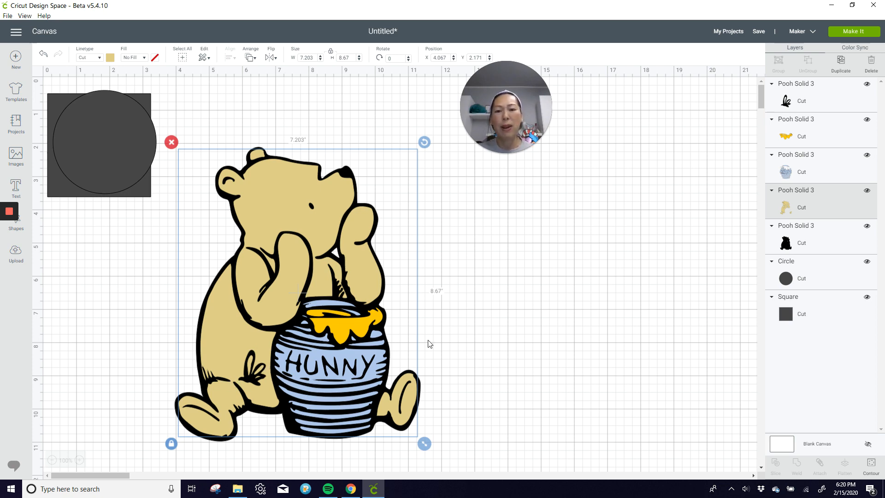
pyautogui.click(555, 346)
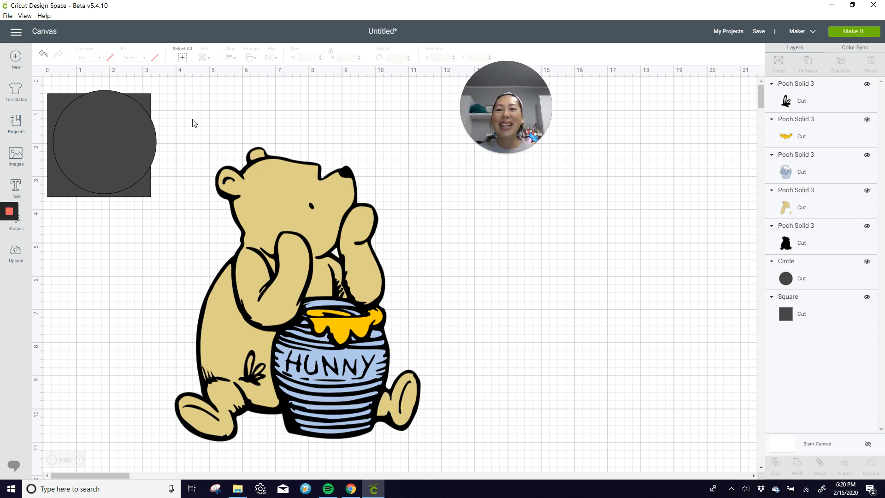
# Resize all the Pooh pieces together to a height of 28 inches and move them away from the square and circle.
pyautogui.moveTo(174, 118); pyautogui.dragTo(442, 447)
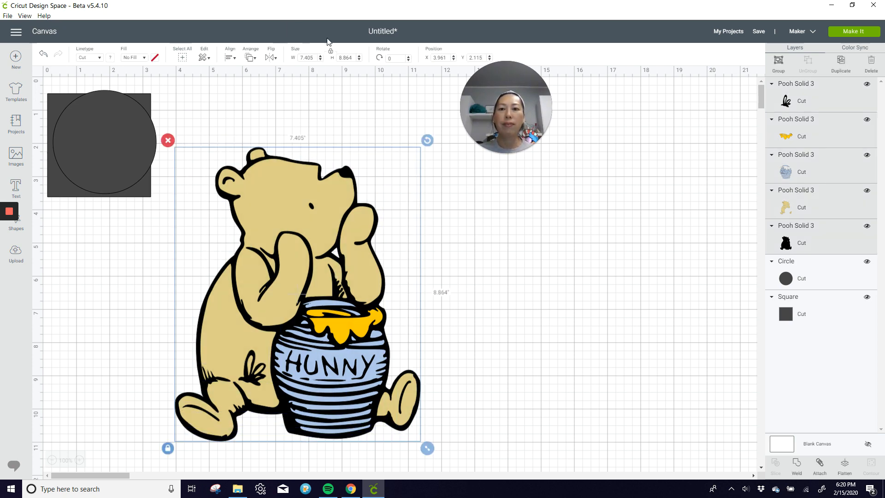
pyautogui.doubleClick(345, 58)
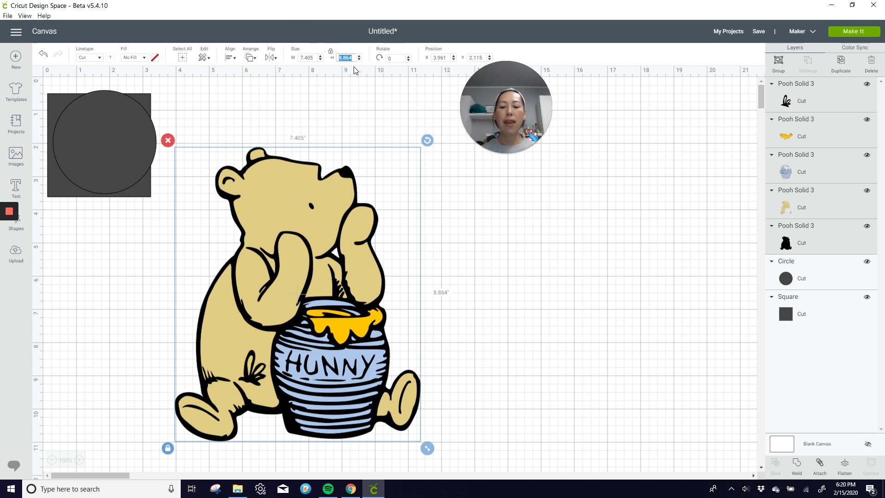
pyautogui.write('28')
pyautogui.press('Tab')
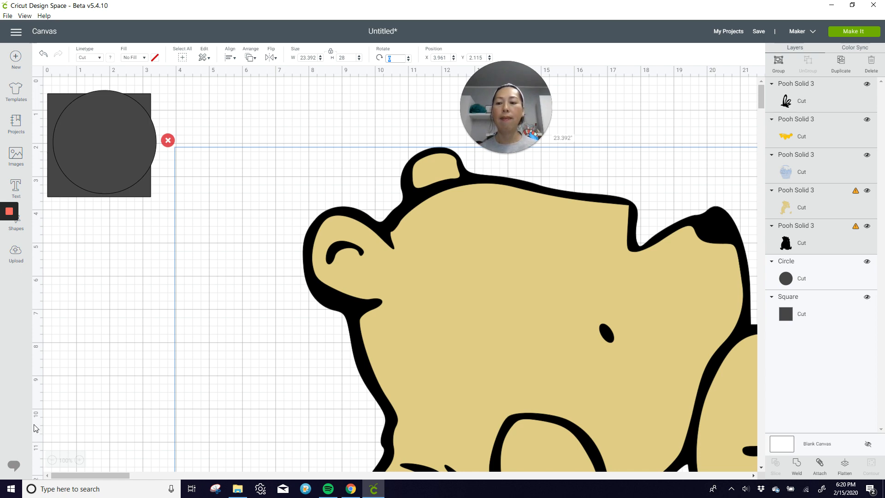
pyautogui.click(52, 460)
pyautogui.click(52, 460)
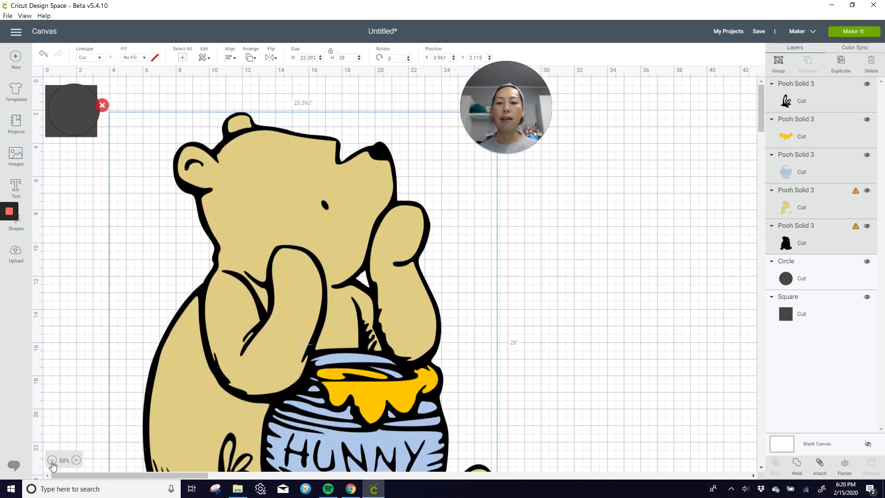
pyautogui.click(52, 460)
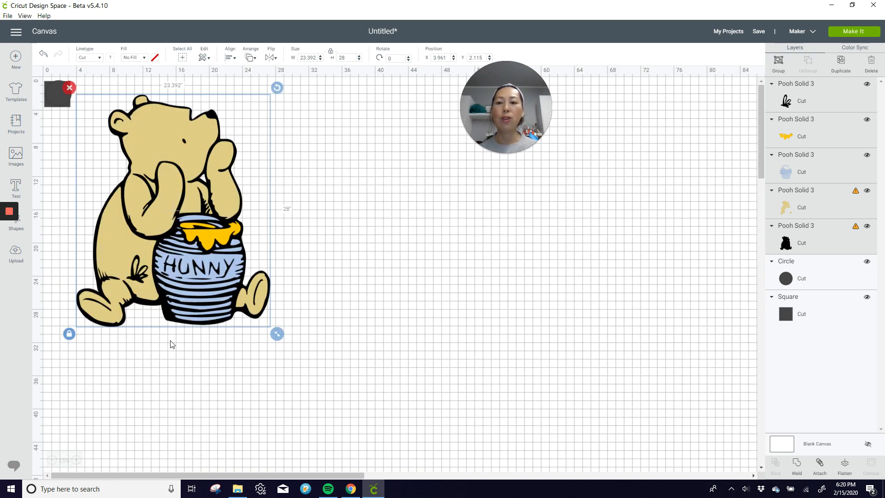
pyautogui.moveTo(192, 281); pyautogui.dragTo(301, 323)
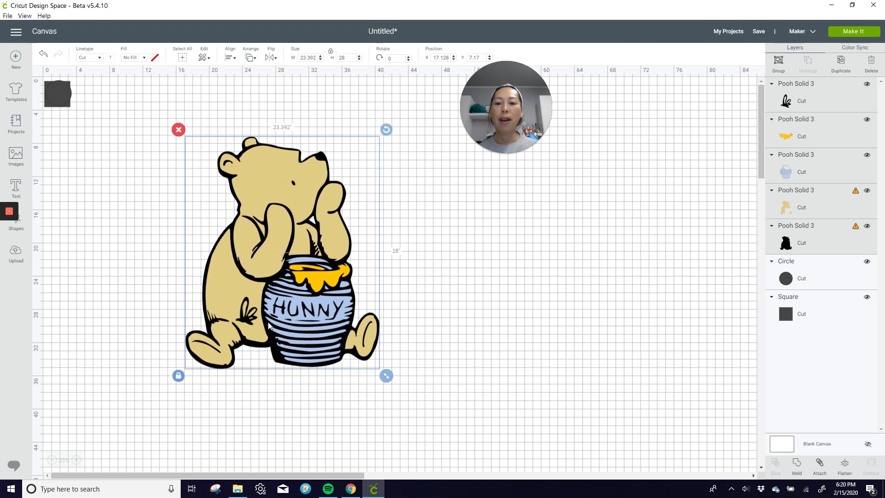
pyautogui.click(490, 306)
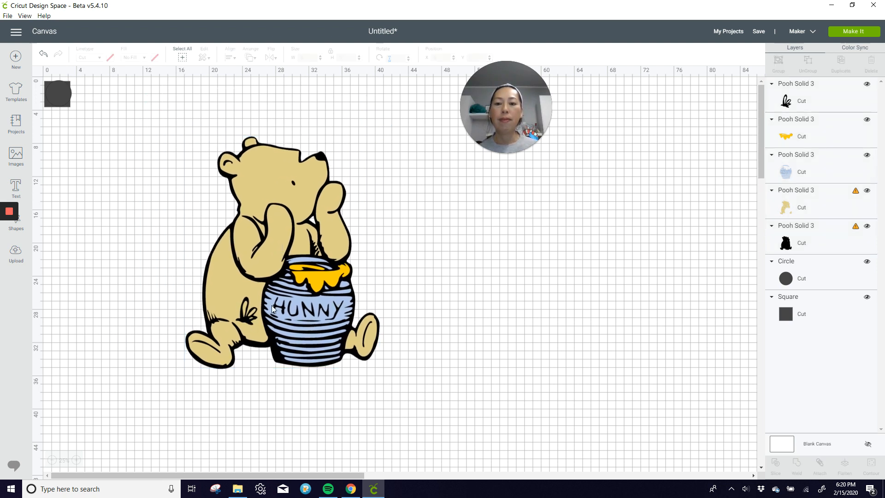
# Enlarge the butterfly on Pooh's body proportionally to about 3.2 by 4.2 inches.
pyautogui.click(245, 319)
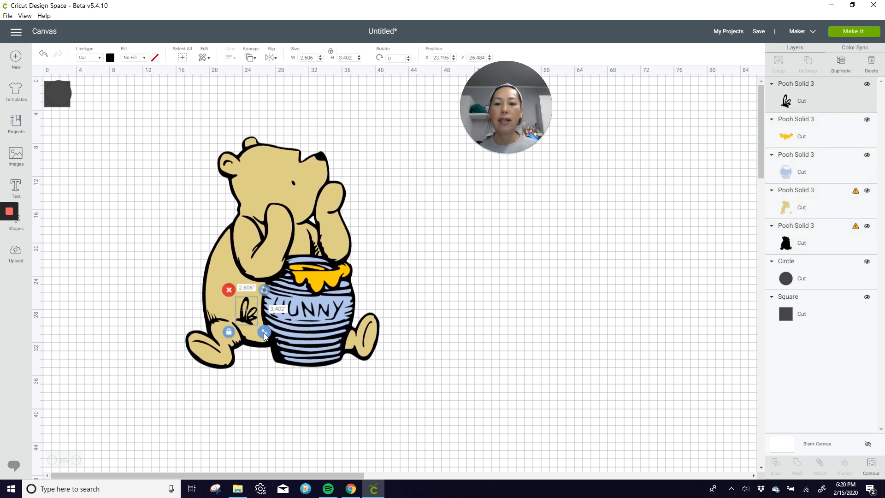
pyautogui.moveTo(264, 333); pyautogui.dragTo(277, 343)
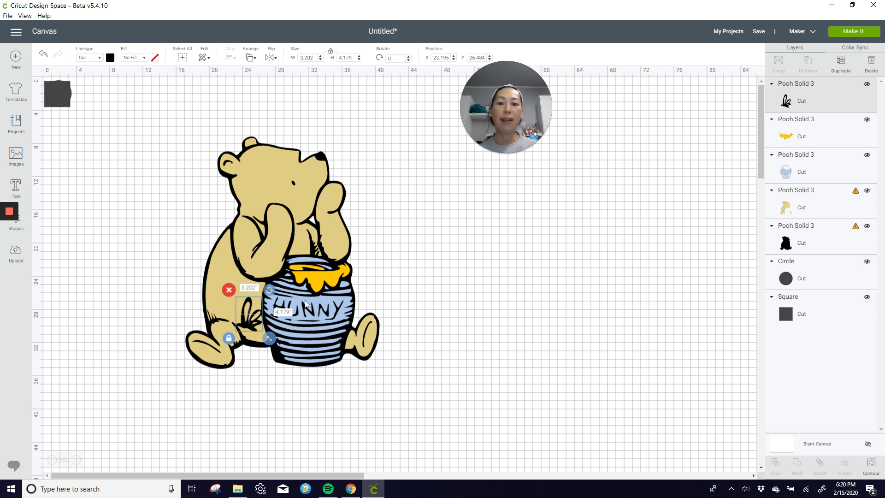
pyautogui.click(410, 298)
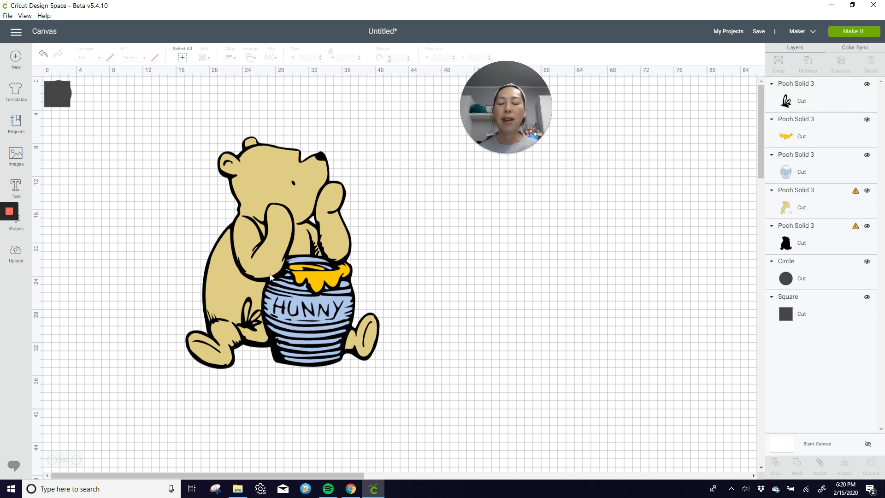
# Move the butterfly and the tan bear layer together off the black silhouette to the empty canvas beside it.
pyautogui.click(247, 322)
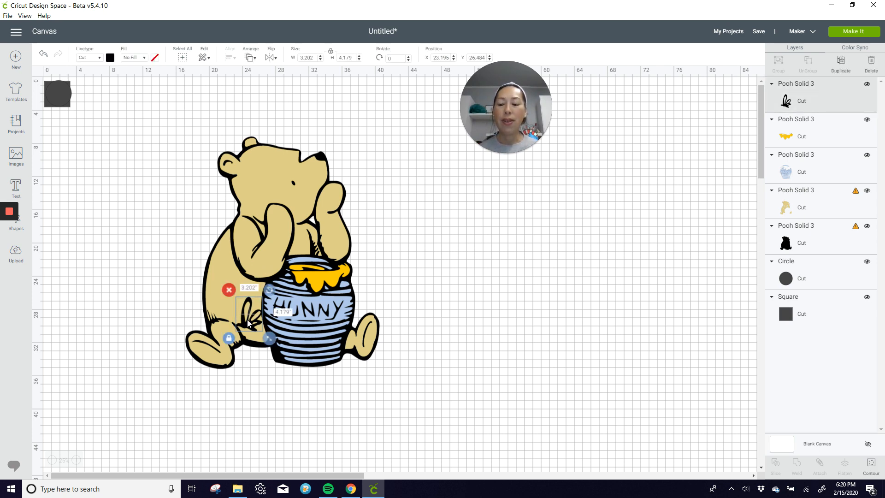
pyautogui.click(251, 279)
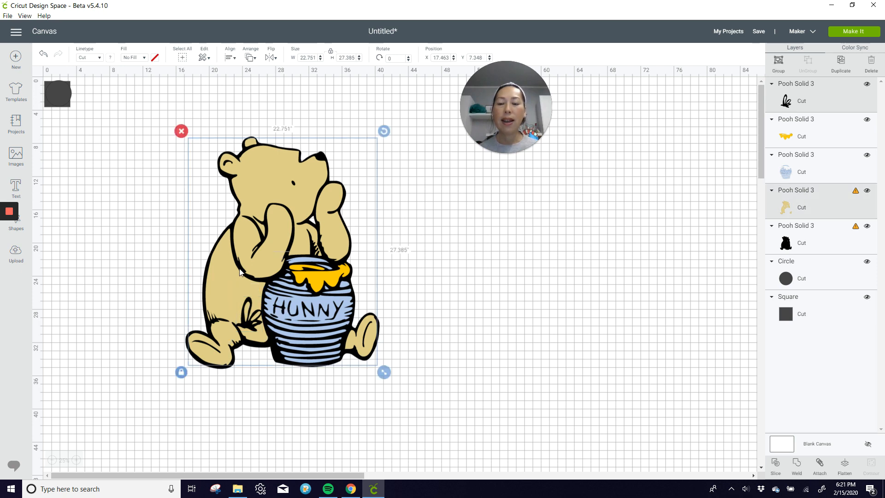
pyautogui.moveTo(251, 279); pyautogui.dragTo(511, 320)
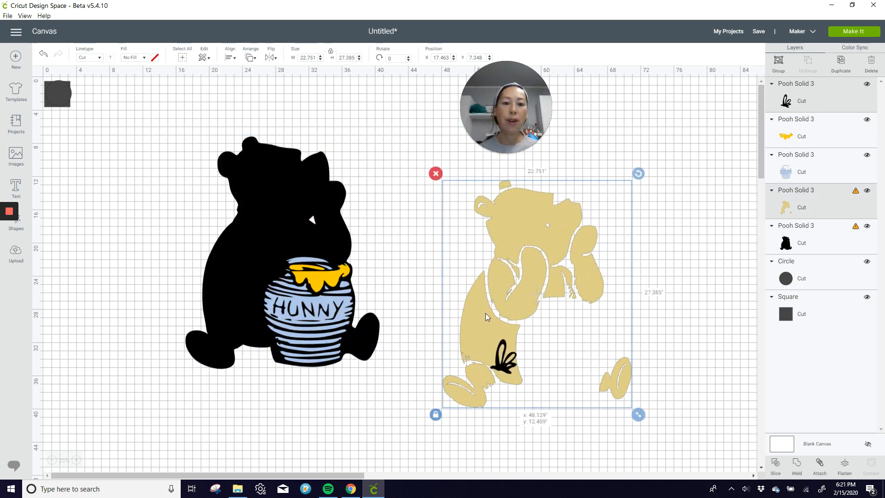
pyautogui.click(413, 346)
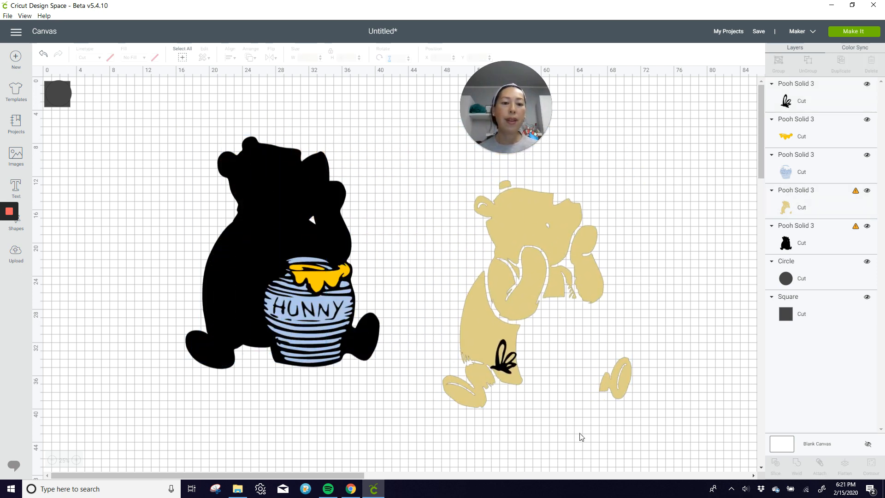
# Slice the butterfly out of the tan bear layer and pull the cut pieces away from the bear.
pyautogui.moveTo(595, 437); pyautogui.dragTo(464, 340)
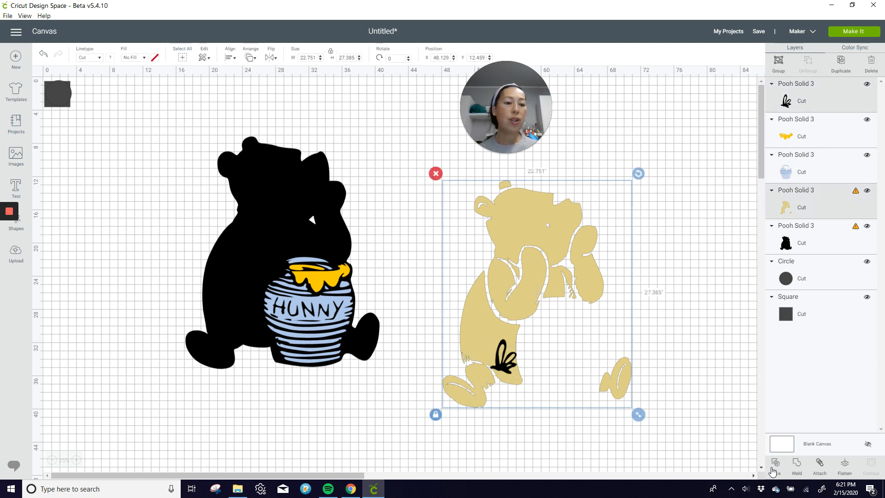
pyautogui.click(776, 466)
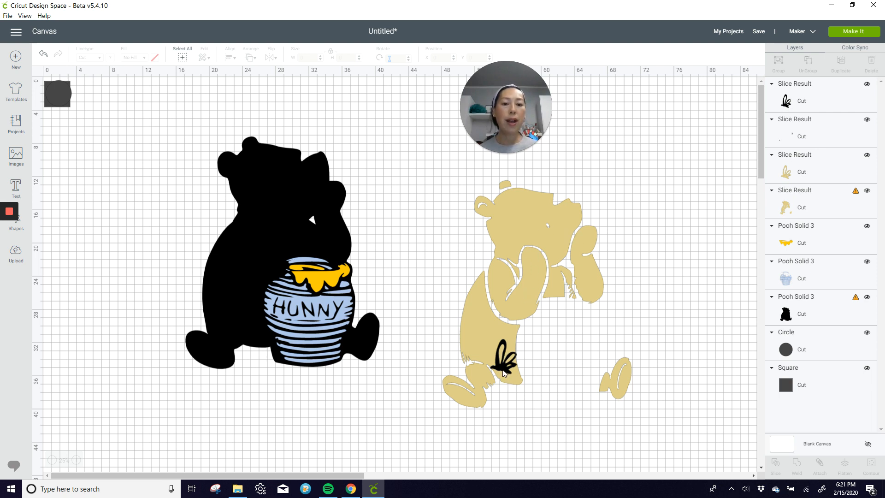
pyautogui.moveTo(508, 371); pyautogui.dragTo(703, 322)
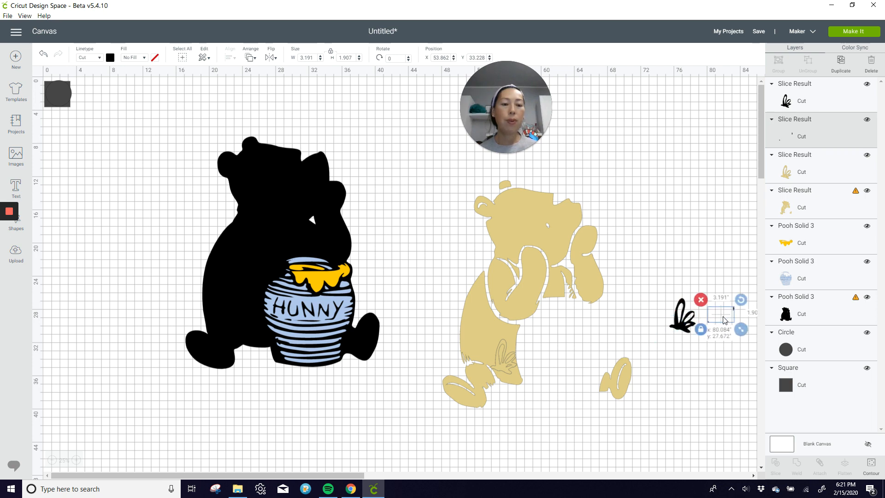
pyautogui.moveTo(505, 371); pyautogui.dragTo(717, 324)
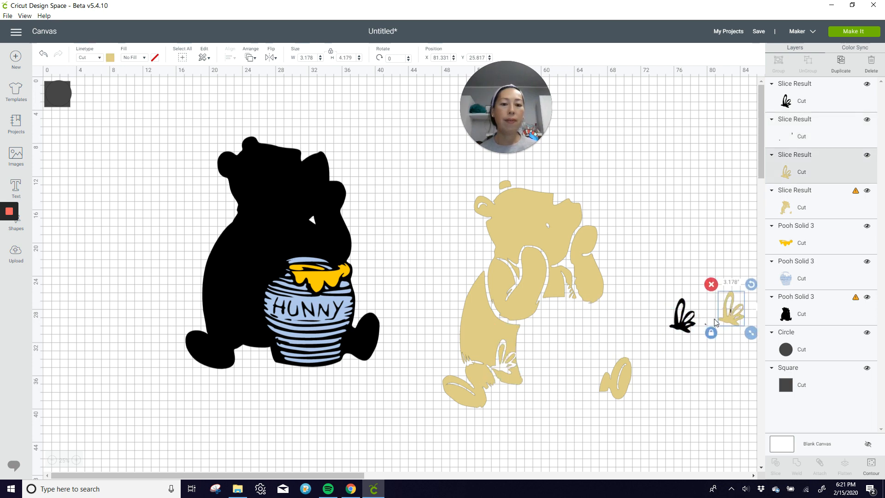
# Use Contour on the tan bear layer to hide every piece except the lower body with its leg.
pyautogui.click(555, 288)
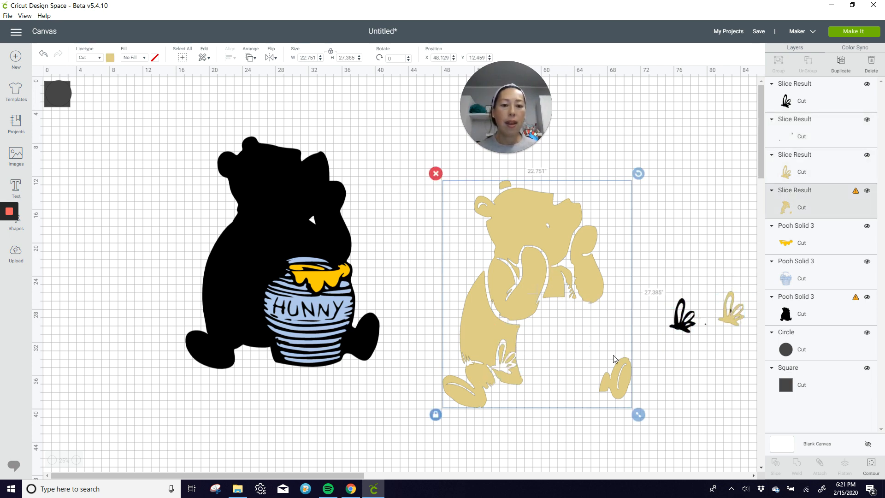
pyautogui.click(874, 468)
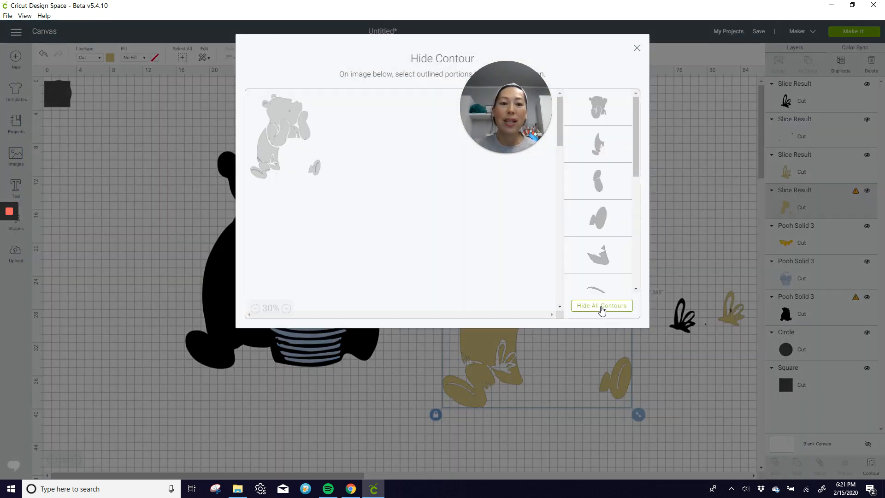
pyautogui.click(601, 310)
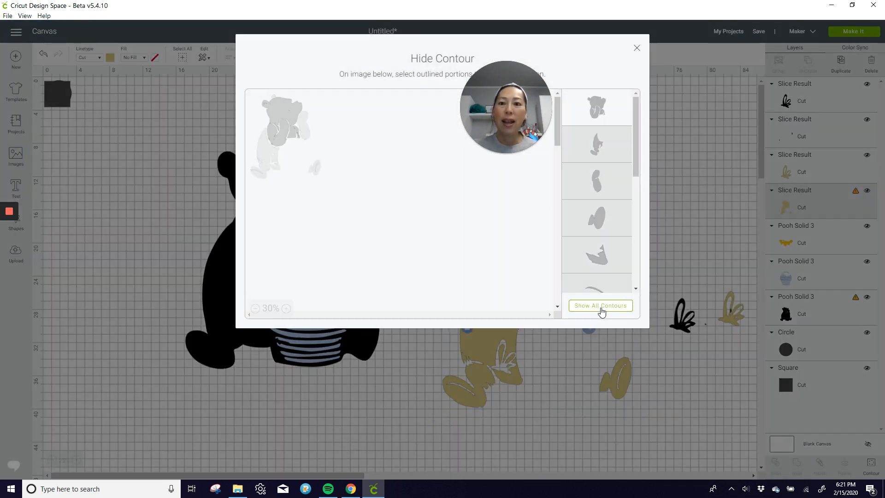
pyautogui.click(264, 149)
pyautogui.click(283, 140)
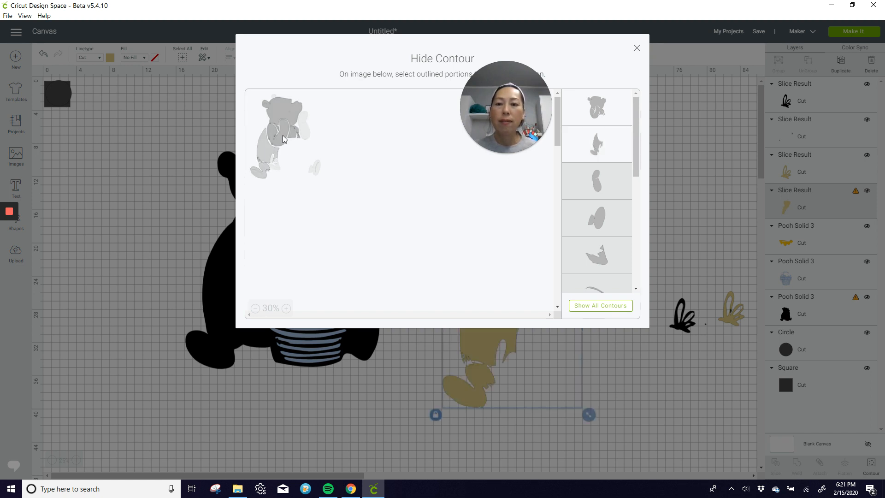
pyautogui.click(283, 139)
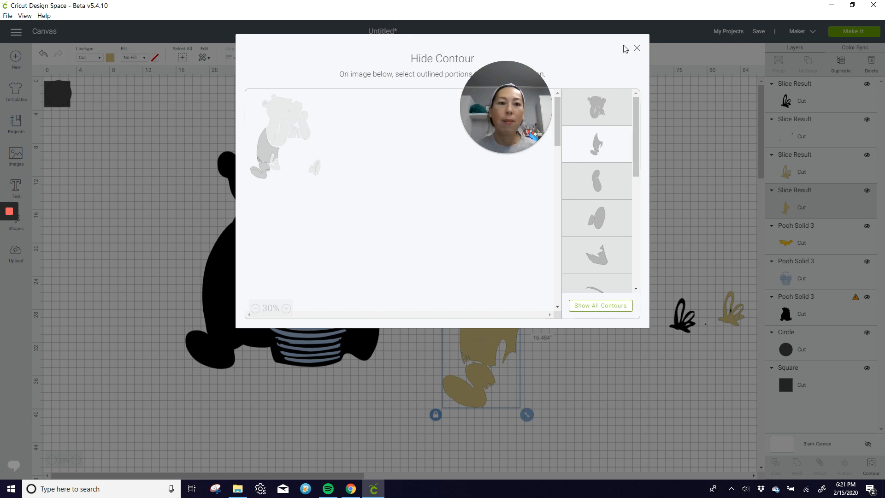
pyautogui.click(637, 48)
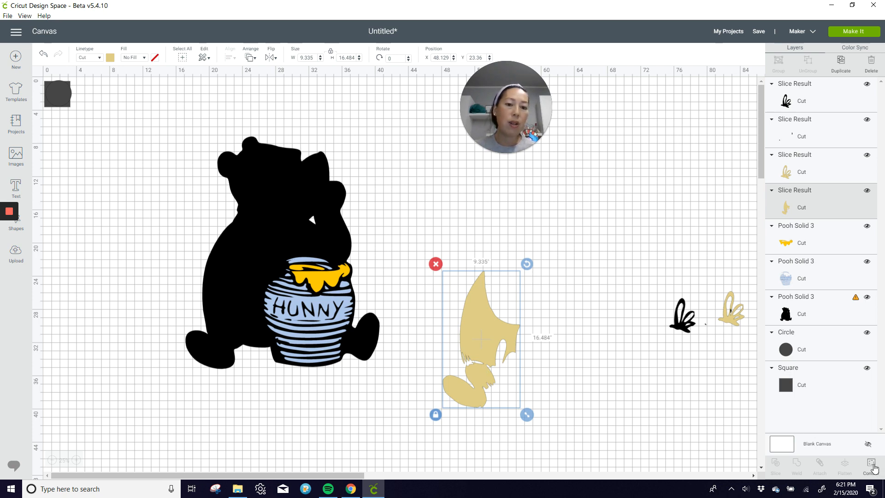
# Restore all the hidden contours of the tan bear layer.
pyautogui.click(874, 469)
pyautogui.click(622, 307)
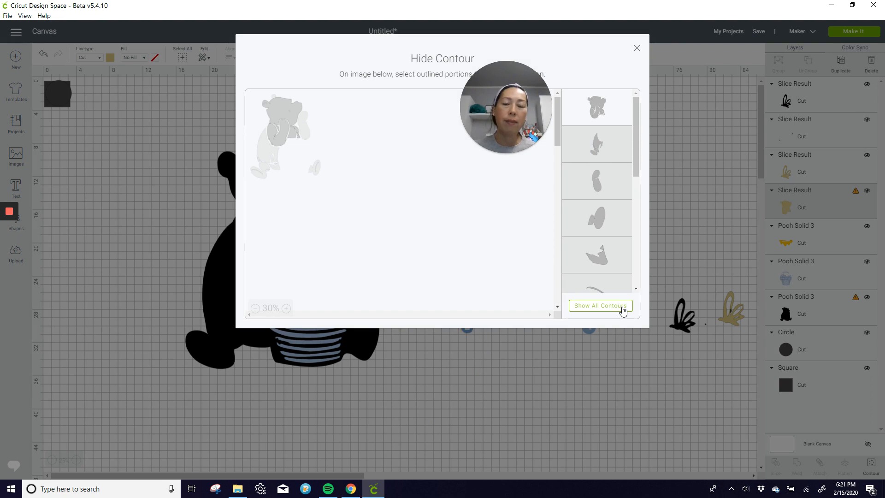
pyautogui.click(636, 49)
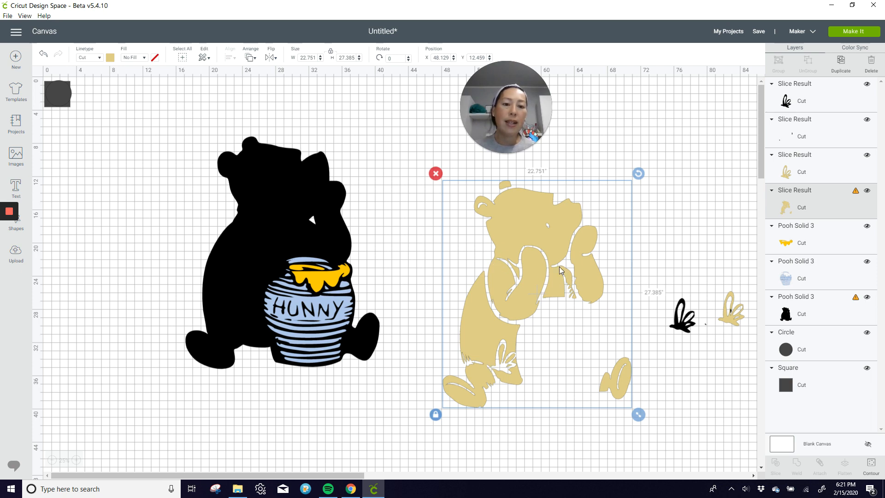
# Move the black butterfly slice up, away from the other slice pieces, to about X 75.7 and Y 2.6 inches.
pyautogui.click(686, 327)
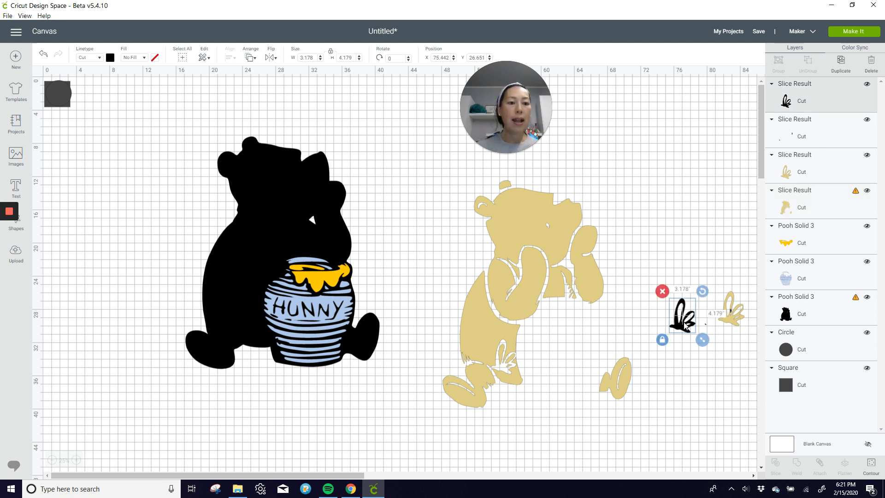
pyautogui.moveTo(685, 325); pyautogui.dragTo(687, 126)
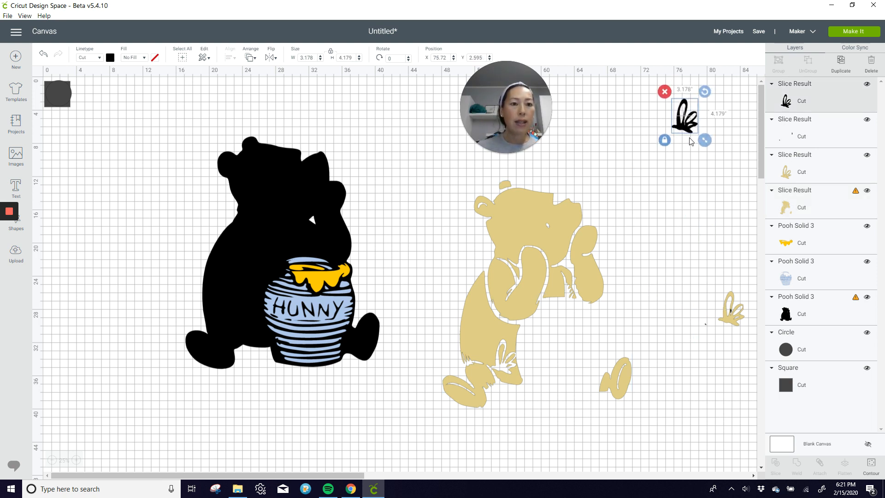
# Delete the two leftover butterfly slice pieces located beyond the tan bear, keeping the black butterfly.
pyautogui.click(682, 286)
pyautogui.moveTo(691, 276); pyautogui.dragTo(752, 346)
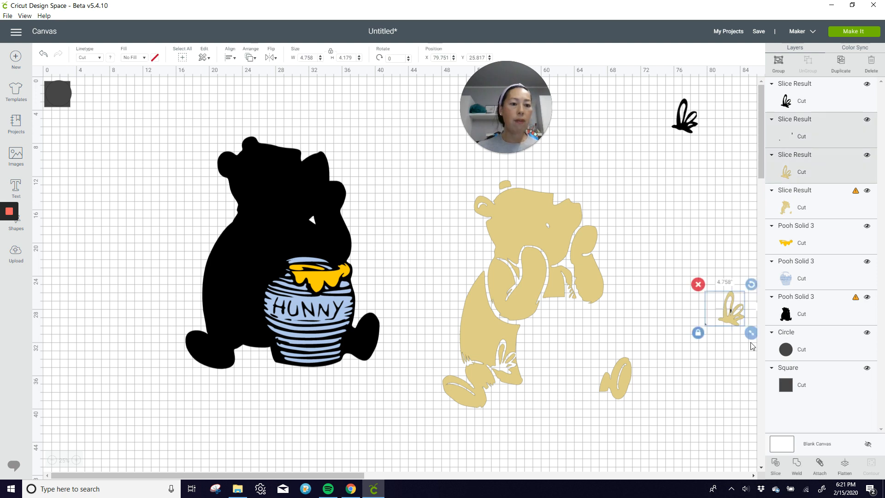
pyautogui.press('Delete')
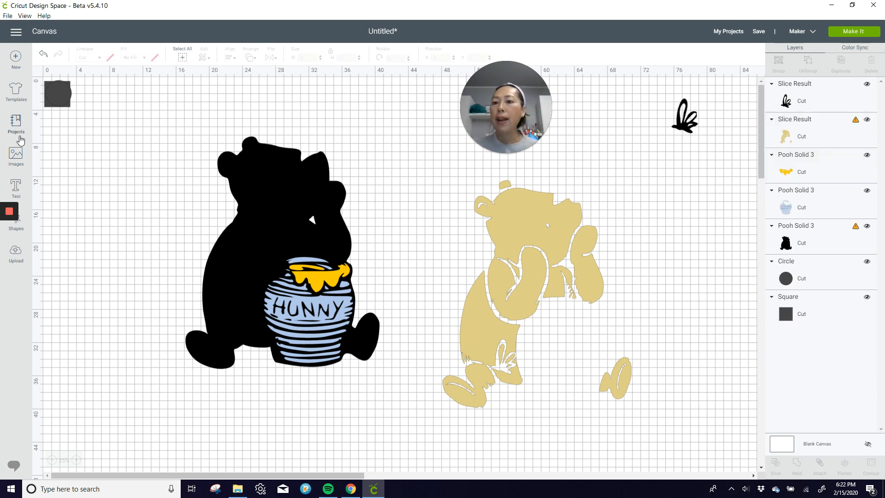
# Add a text object containing the "[" swash character in the I Love Glitter font.
pyautogui.click(20, 188)
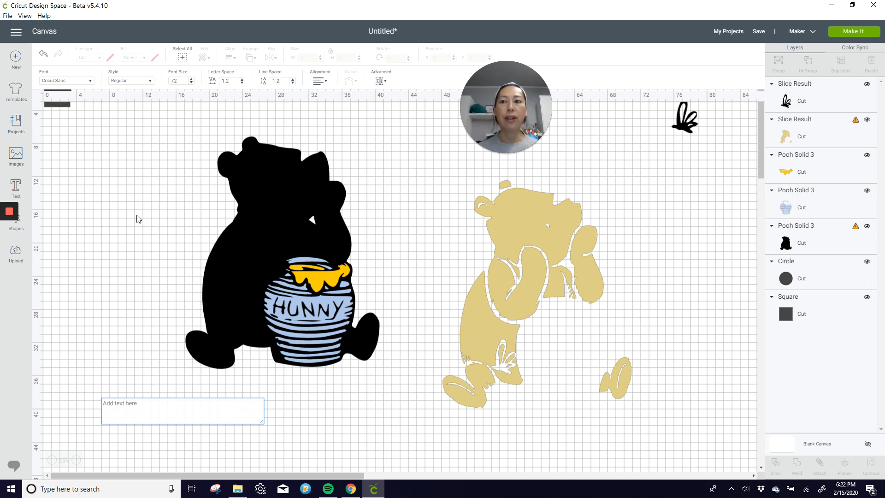
pyautogui.click(89, 81)
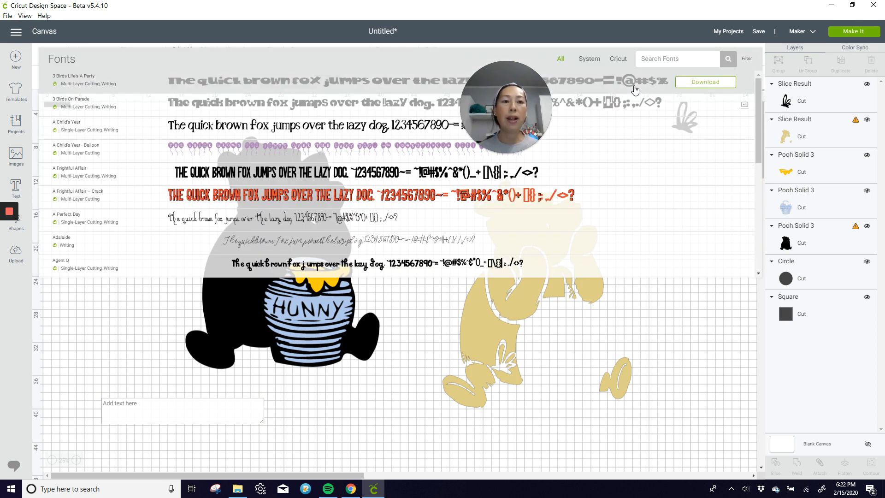
pyautogui.click(671, 64)
pyautogui.write('i love')
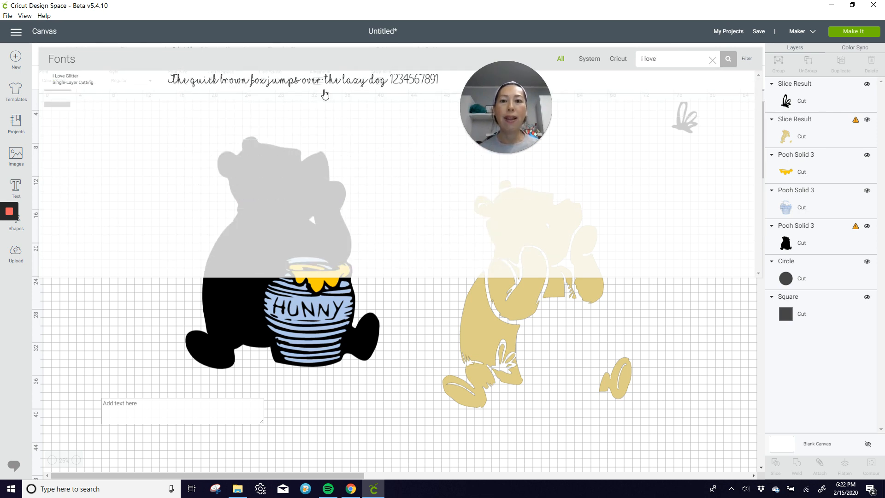
pyautogui.click(325, 91)
pyautogui.click(233, 408)
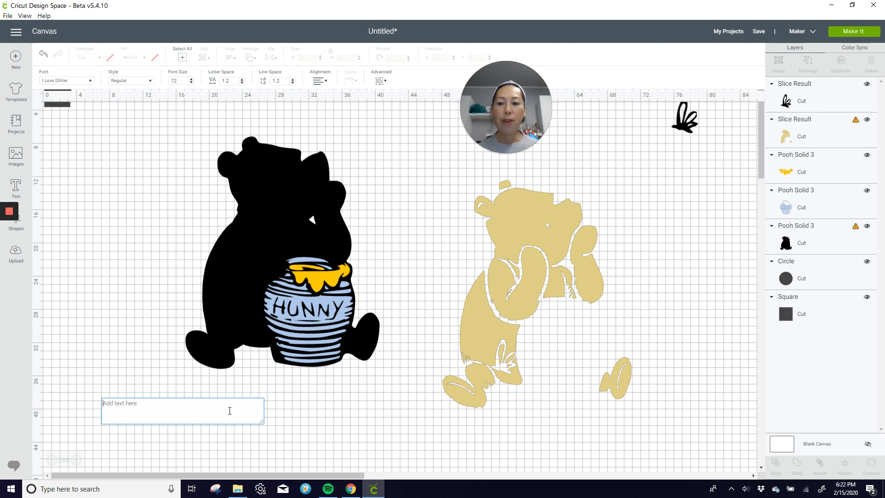
pyautogui.write('[')
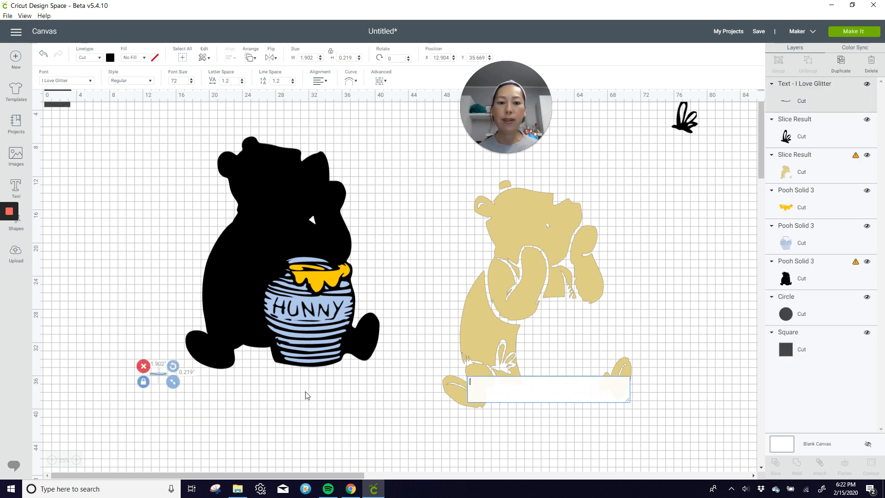
# Enlarge the swash to about 11.6 inches wide, rotate it to about 194° and place it in the space between the two bears.
pyautogui.moveTo(173, 382); pyautogui.dragTo(260, 411)
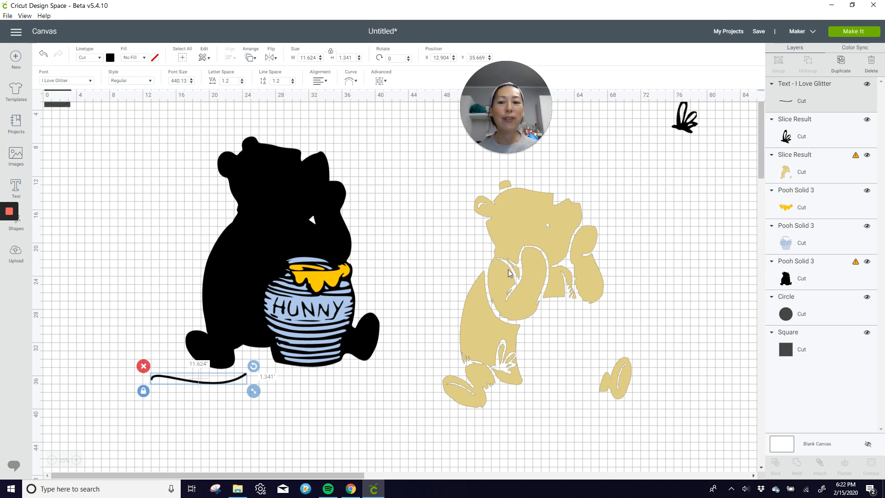
pyautogui.moveTo(223, 386); pyautogui.dragTo(338, 261)
pyautogui.moveTo(410, 268); pyautogui.dragTo(440, 171)
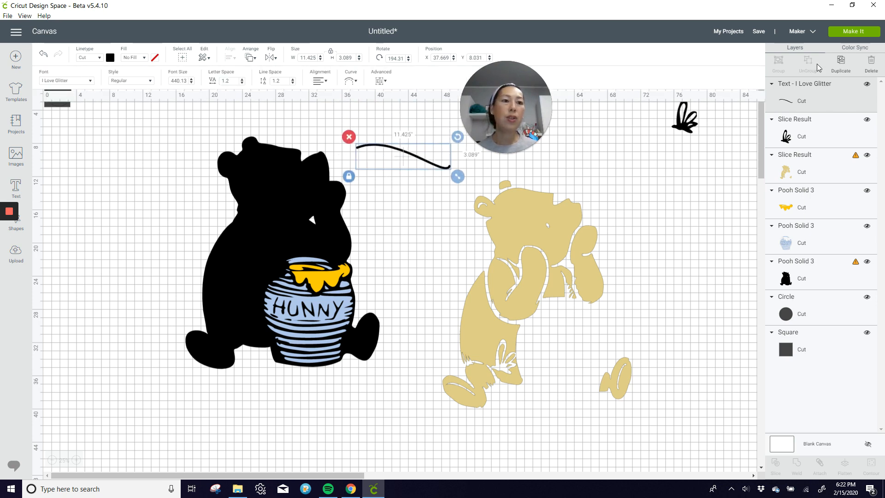
# Duplicate the swash just below the original and move the dark square over the copy's starting end, leaving the circle aside.
pyautogui.click(847, 65)
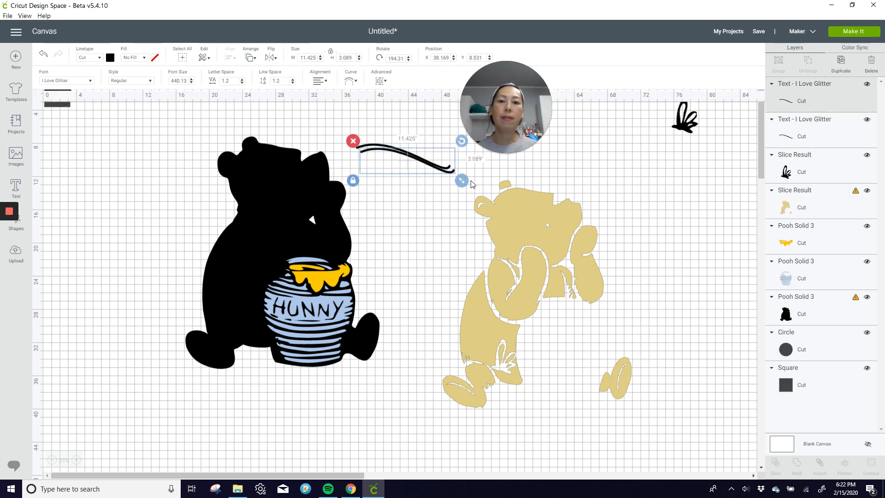
pyautogui.moveTo(440, 196); pyautogui.dragTo(440, 198)
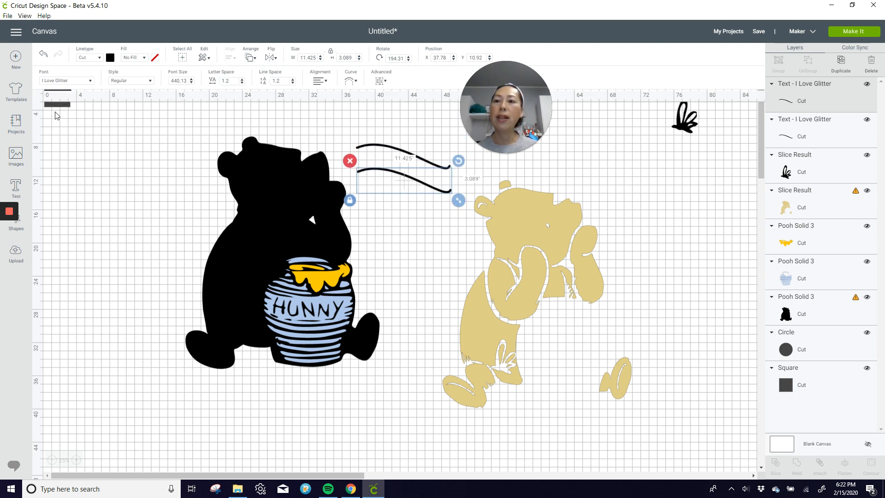
pyautogui.moveTo(60, 110); pyautogui.dragTo(63, 141)
pyautogui.moveTo(65, 96); pyautogui.dragTo(410, 224)
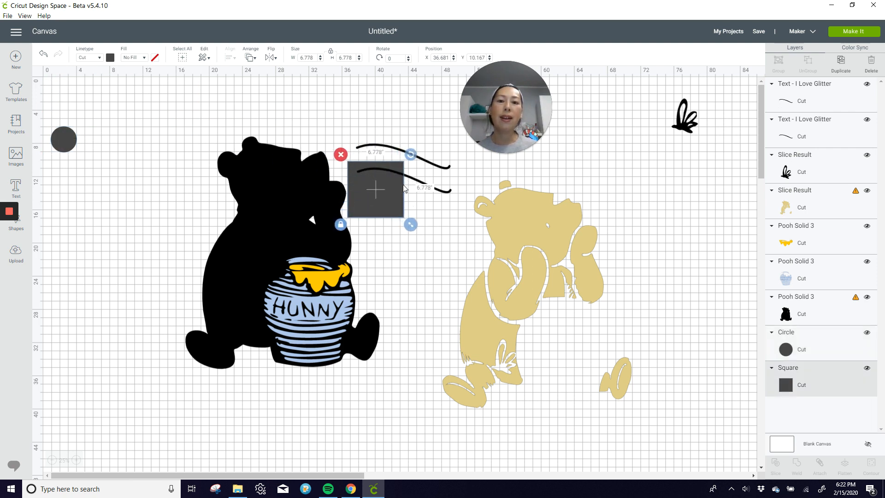
# Select the dark square together with both swashes to check whether three layers can be sliced.
pyautogui.click(428, 212)
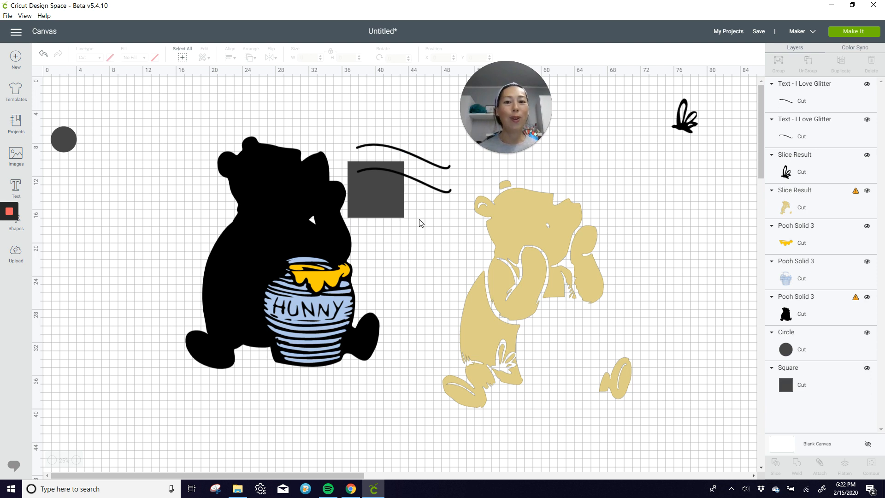
pyautogui.moveTo(394, 232); pyautogui.dragTo(390, 165)
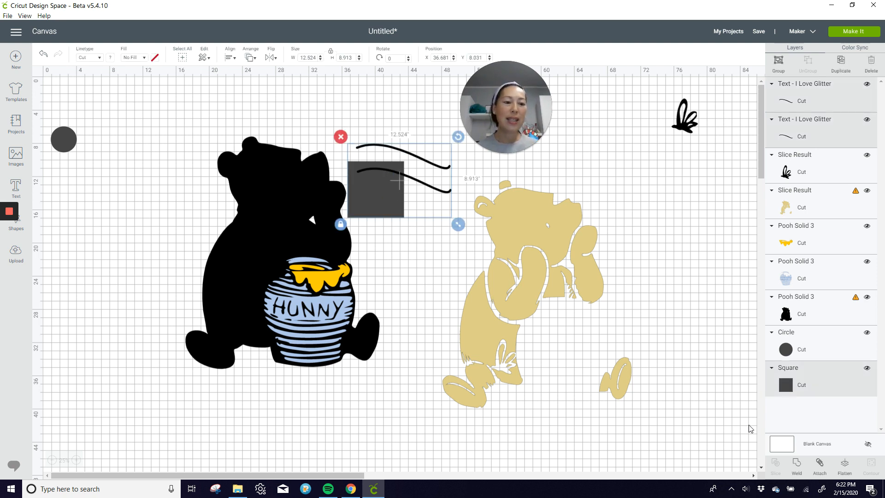
pyautogui.click(372, 126)
# Move the upper swash away below the black butterfly and slice the remaining swash with the dark square.
pyautogui.click(379, 145)
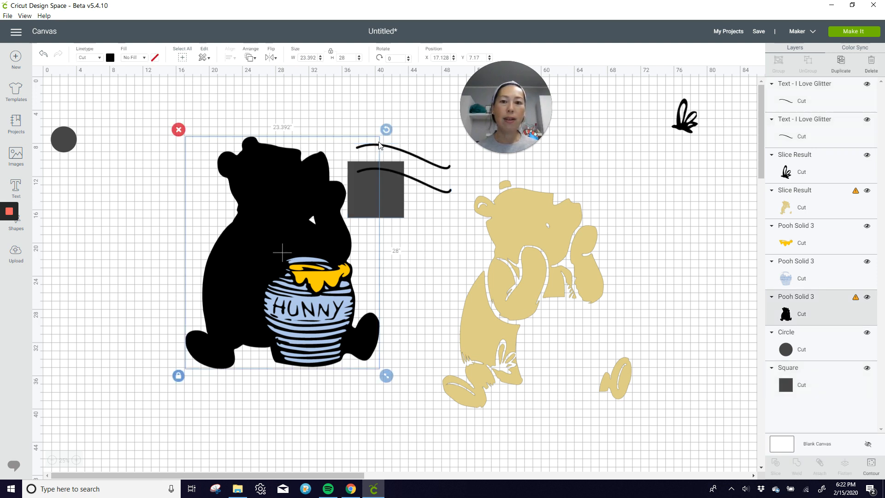
pyautogui.moveTo(402, 152); pyautogui.dragTo(696, 158)
pyautogui.click(407, 240)
pyautogui.moveTo(407, 240); pyautogui.dragTo(383, 167)
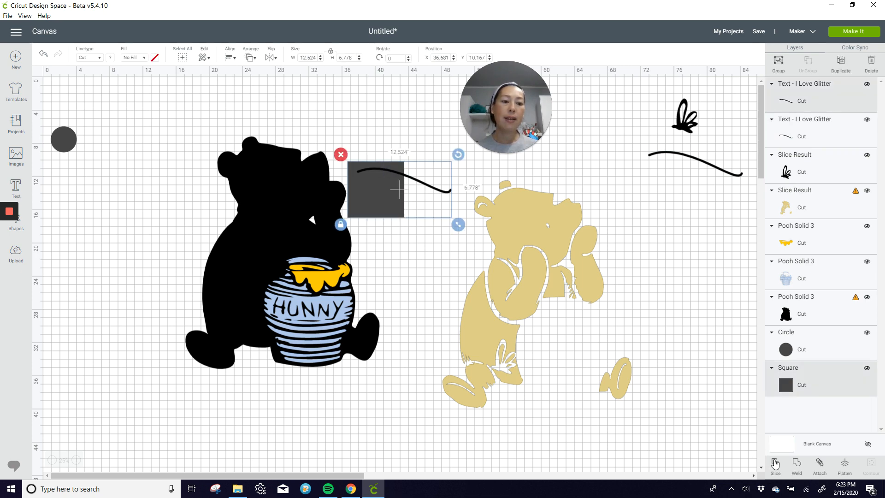
pyautogui.click(775, 463)
# Move the short cut swash piece onto the tan bear's upper back and shift the bear to about X 49.4 and Y 13.4 inches.
pyautogui.click(386, 170)
pyautogui.moveTo(392, 177); pyautogui.dragTo(497, 269)
pyautogui.click(439, 258)
pyautogui.click(570, 402)
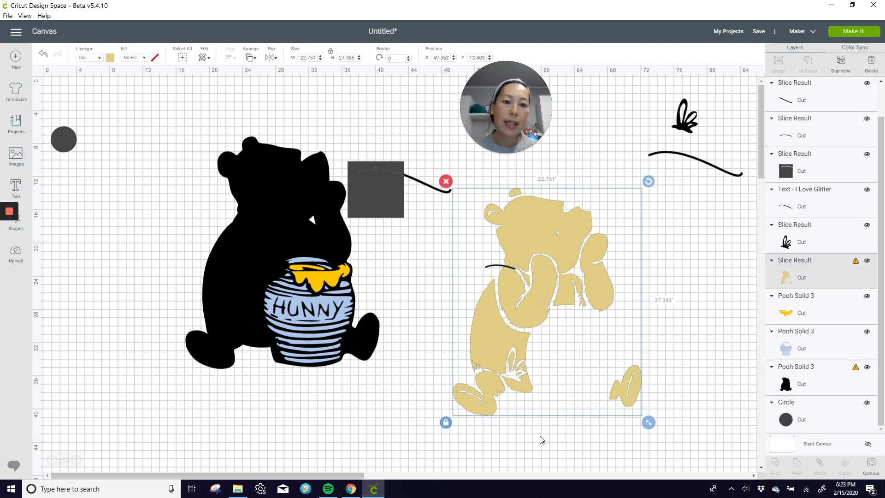
# Slice the tan bear layer with the short swash piece lying on it.
pyautogui.click(481, 468)
pyautogui.moveTo(492, 453); pyautogui.dragTo(463, 236)
pyautogui.click(775, 464)
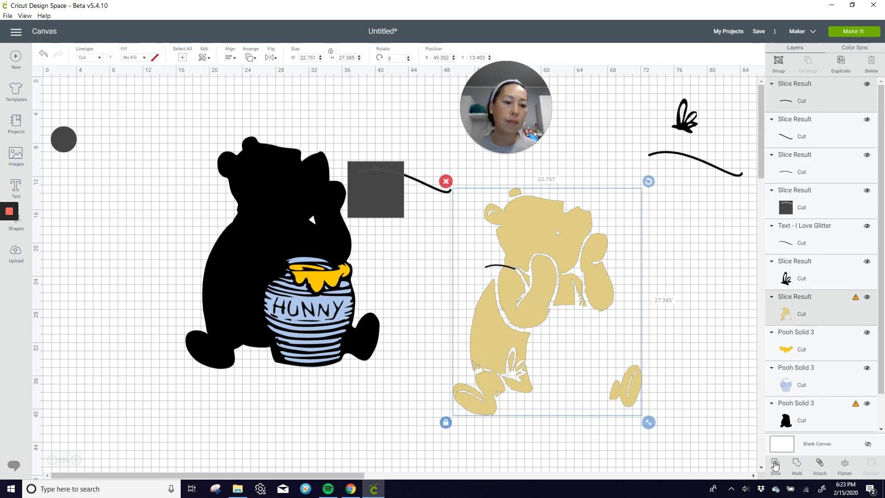
# Lay the tan bear over the black bear to compare them and move it back off to about X 57.1 and Y 15.3 inches.
pyautogui.moveTo(496, 267); pyautogui.dragTo(266, 239)
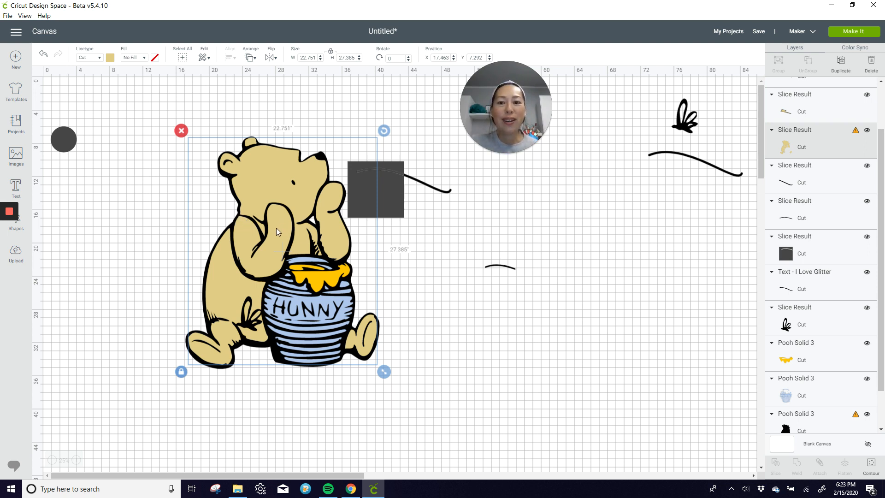
pyautogui.moveTo(276, 228); pyautogui.dragTo(609, 300)
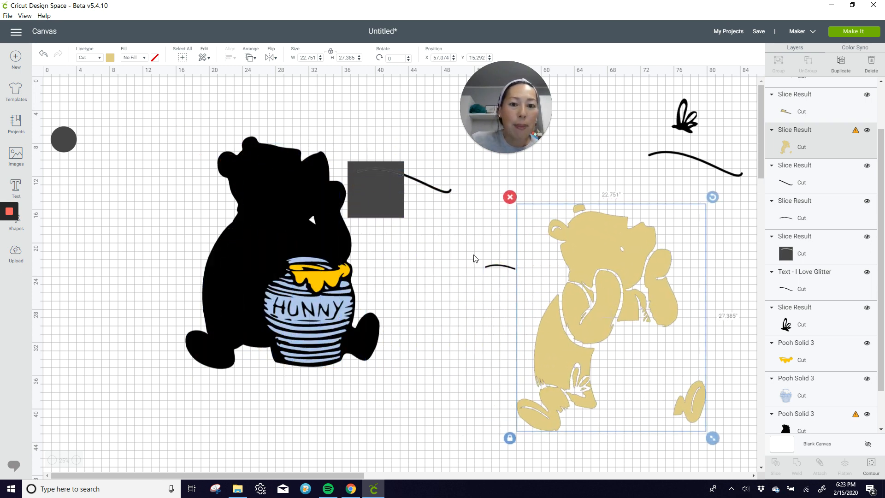
# Rotate the longer cut swash result to about 190° and move it to about X 51.6 and Y 26.9 inches, clear of the bear.
pyautogui.click(496, 268)
pyautogui.click(497, 266)
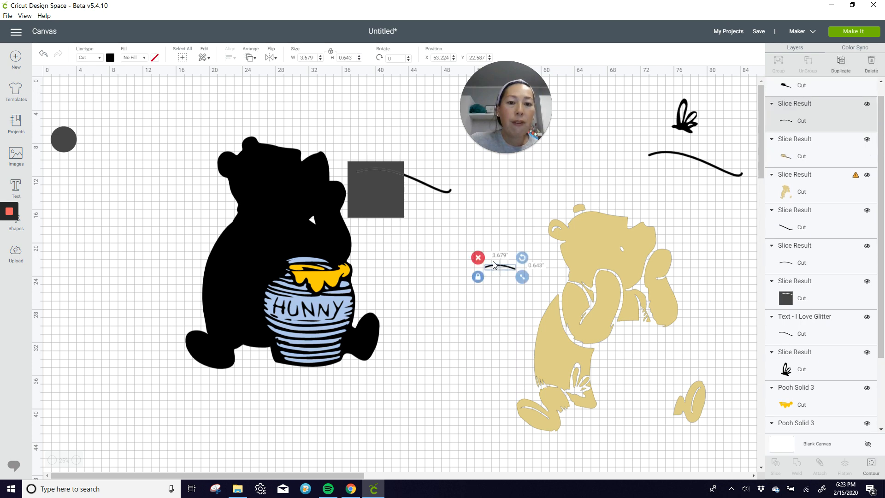
pyautogui.moveTo(529, 255); pyautogui.dragTo(492, 315)
pyautogui.click(505, 272)
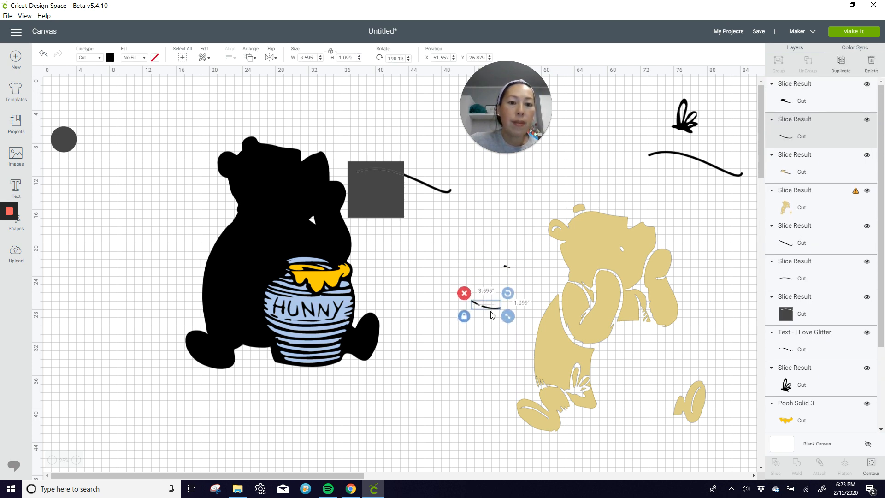
# Use Contour on the rotated swash piece to hide its smaller detached segment.
pyautogui.click(870, 465)
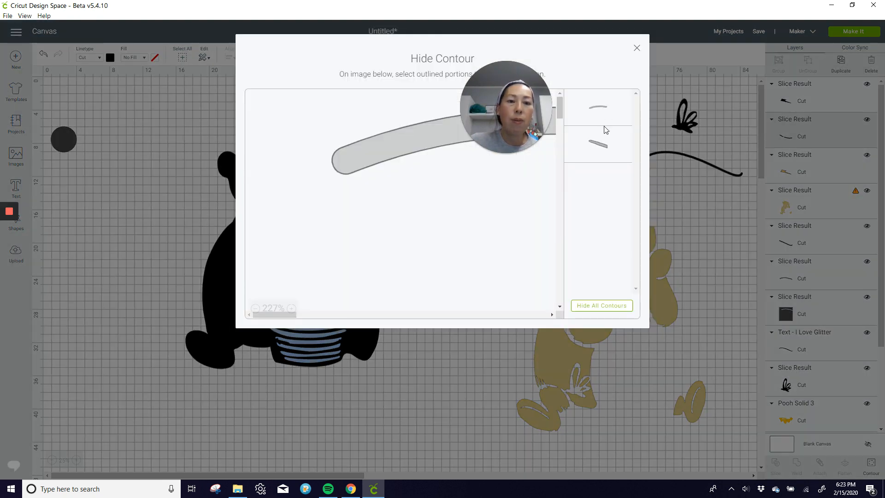
pyautogui.click(605, 143)
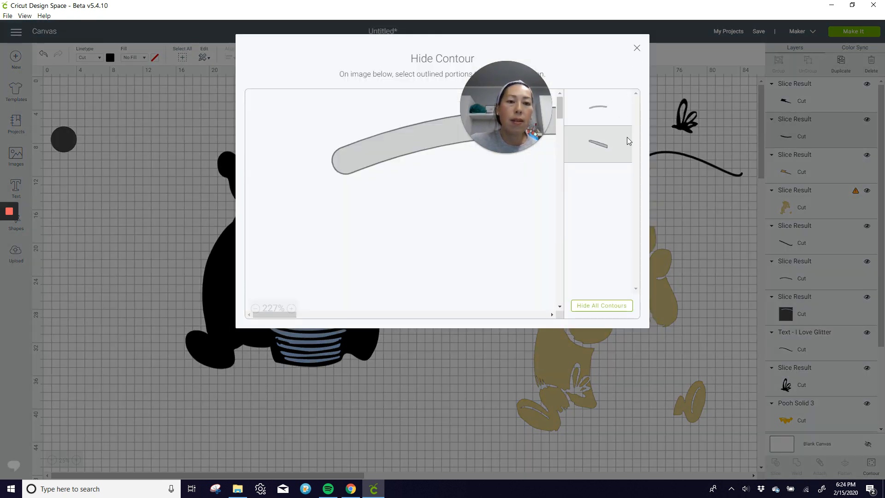
pyautogui.click(636, 50)
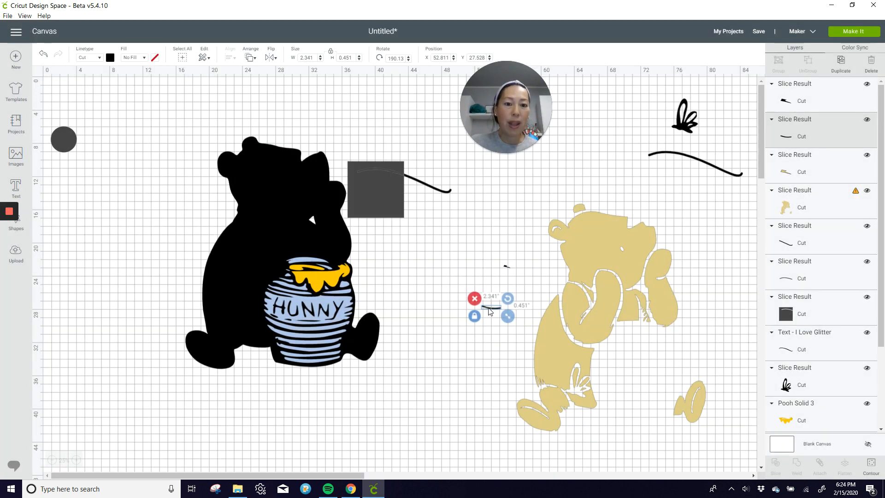
# Place the remaining swash segment across the gap beside the tan bear's raised arm and nudge the bear to about X 57.0 and Y 15.3 inches.
pyautogui.moveTo(489, 308); pyautogui.dragTo(619, 291)
pyautogui.click(645, 372)
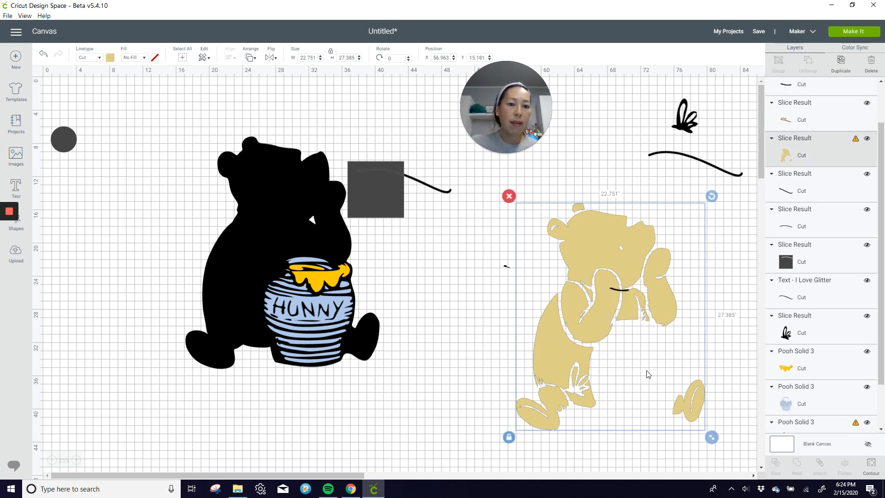
pyautogui.moveTo(641, 360); pyautogui.dragTo(638, 360)
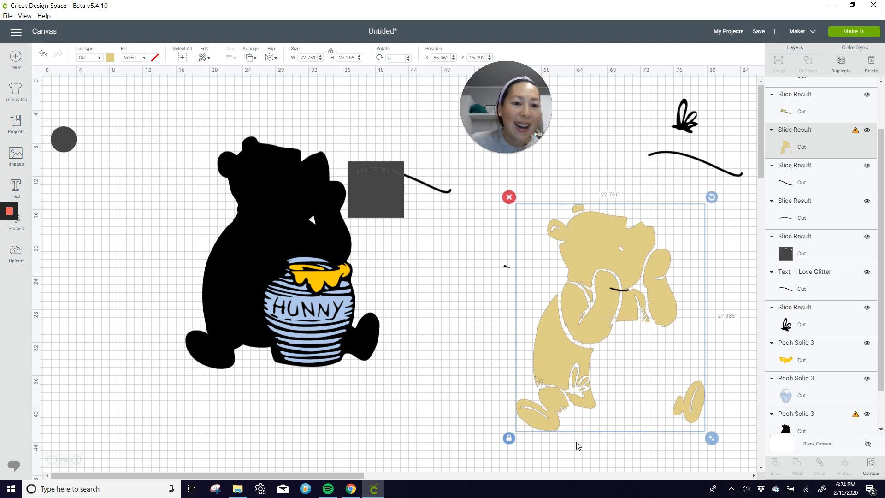
# Slice the tan bear with the swash segment and pull the two black slice results away from the bear.
pyautogui.click(427, 404)
pyautogui.moveTo(687, 459); pyautogui.dragTo(601, 257)
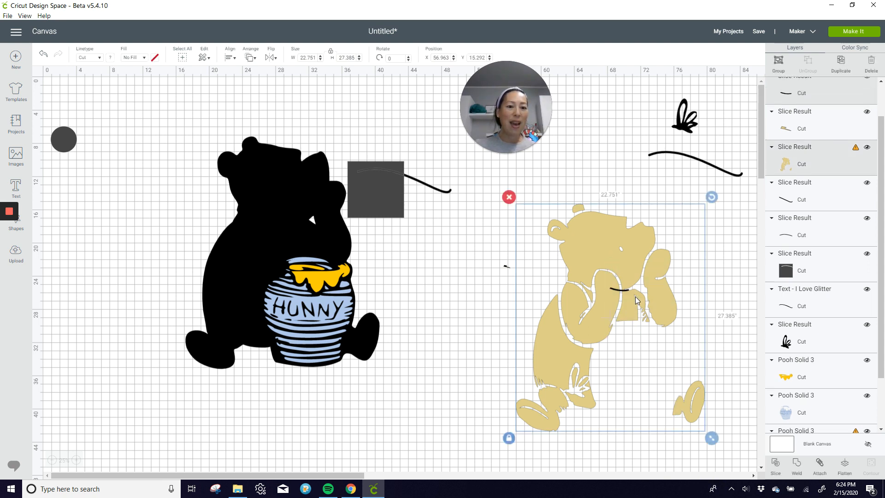
pyautogui.click(781, 466)
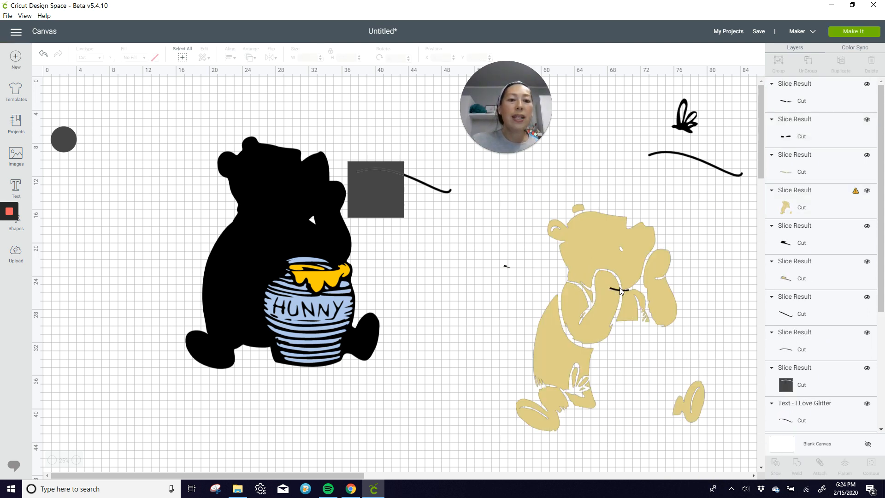
pyautogui.moveTo(619, 290); pyautogui.dragTo(499, 265)
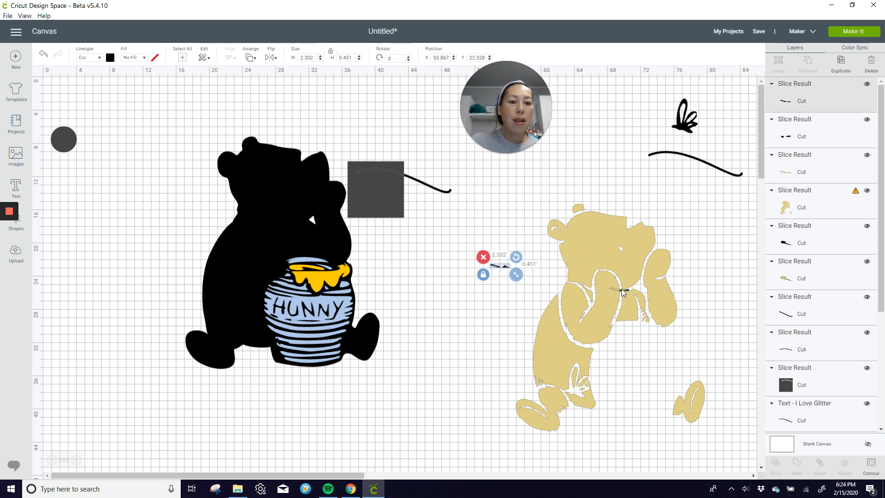
pyautogui.moveTo(621, 290); pyautogui.dragTo(494, 276)
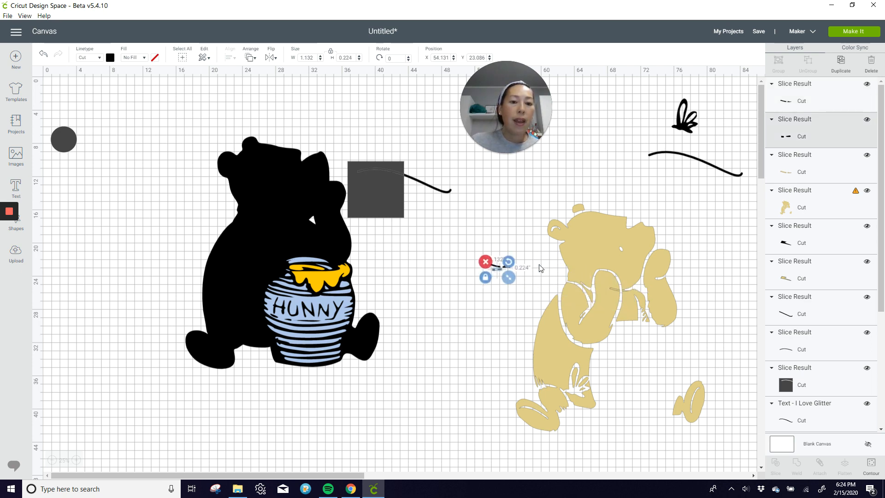
# Use Contour on the tan slice result beside the bear's raised arm to hide its smaller tapered segment, keeping the curved one.
pyautogui.click(616, 290)
pyautogui.click(869, 462)
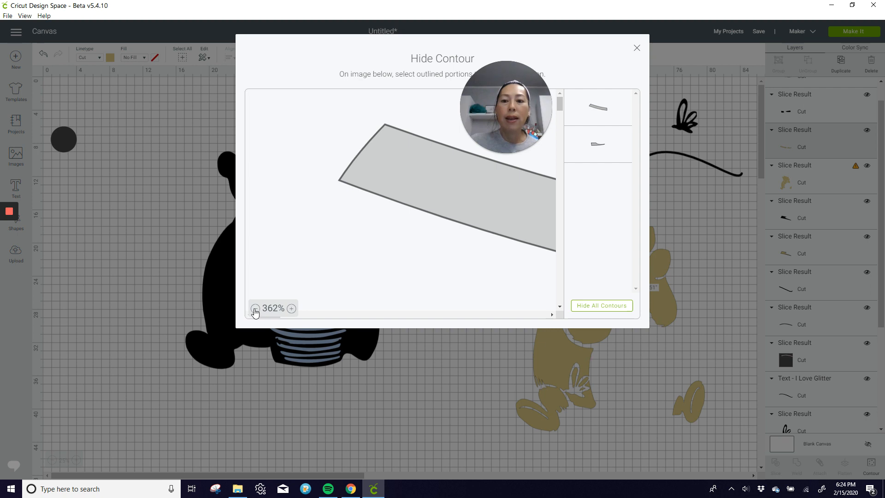
pyautogui.click(255, 308)
pyautogui.click(256, 308)
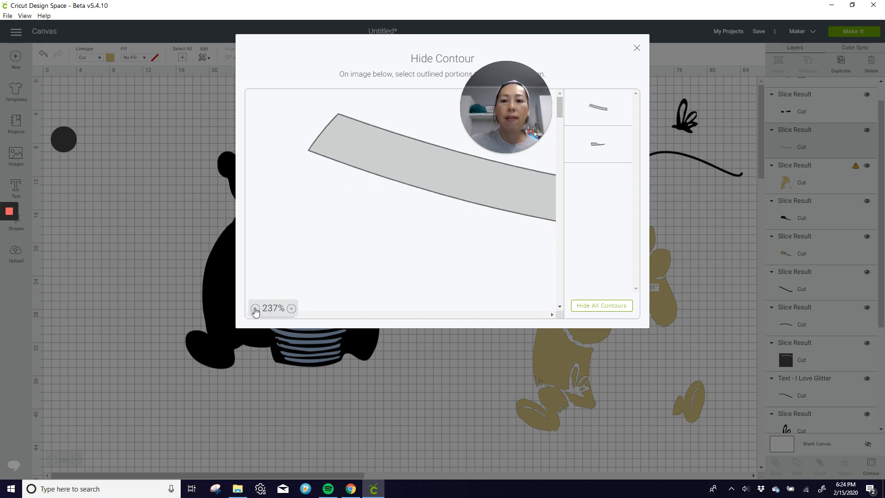
pyautogui.click(255, 308)
pyautogui.click(255, 308)
pyautogui.click(254, 308)
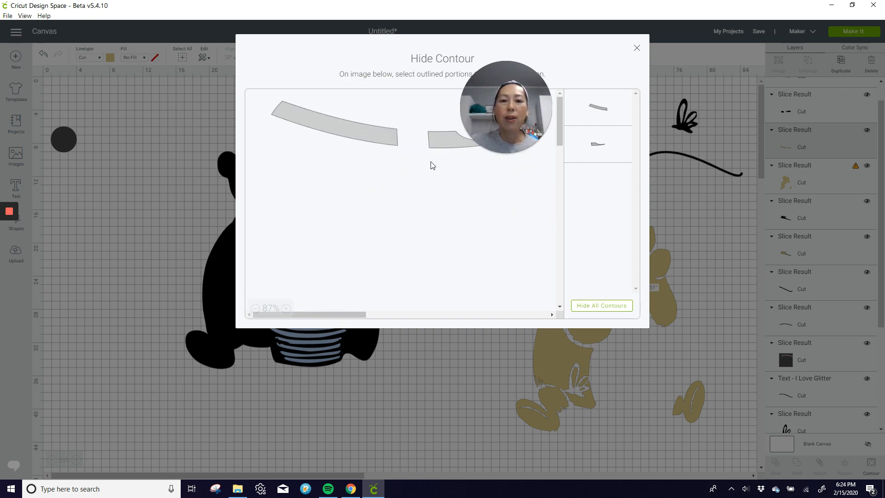
pyautogui.click(439, 145)
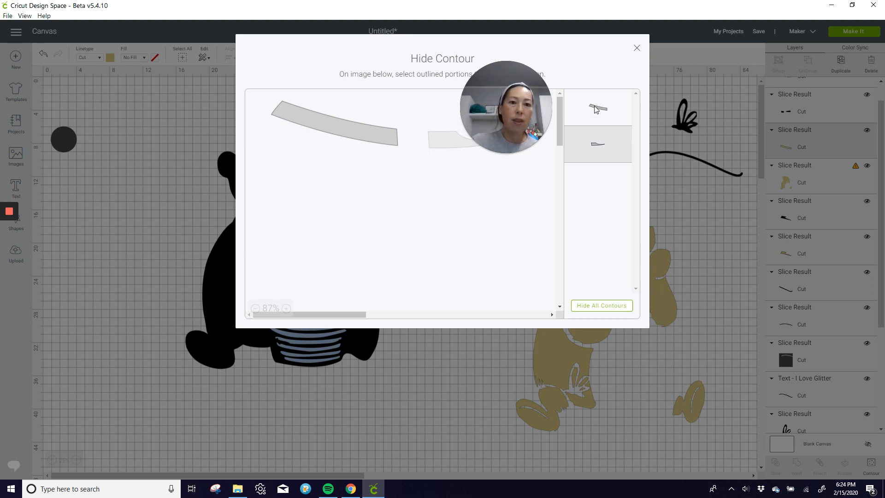
pyautogui.click(636, 48)
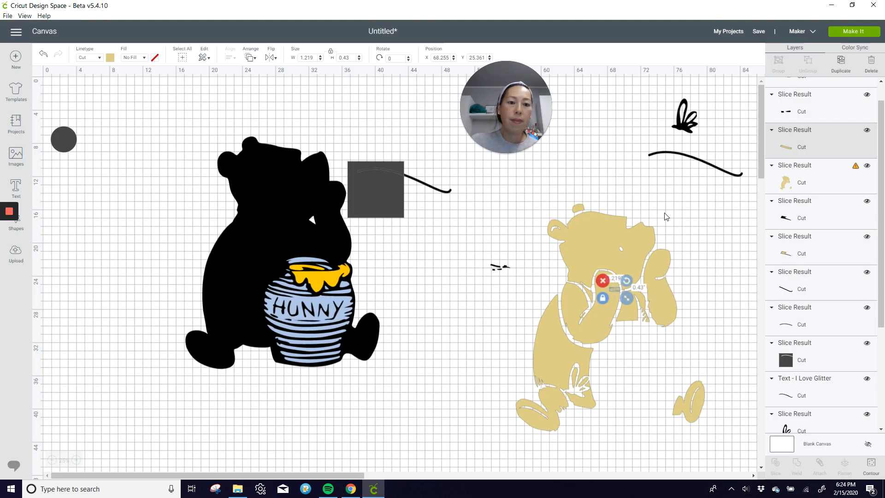
# Weld the remaining tan segment to the tan bear.
pyautogui.click(677, 437)
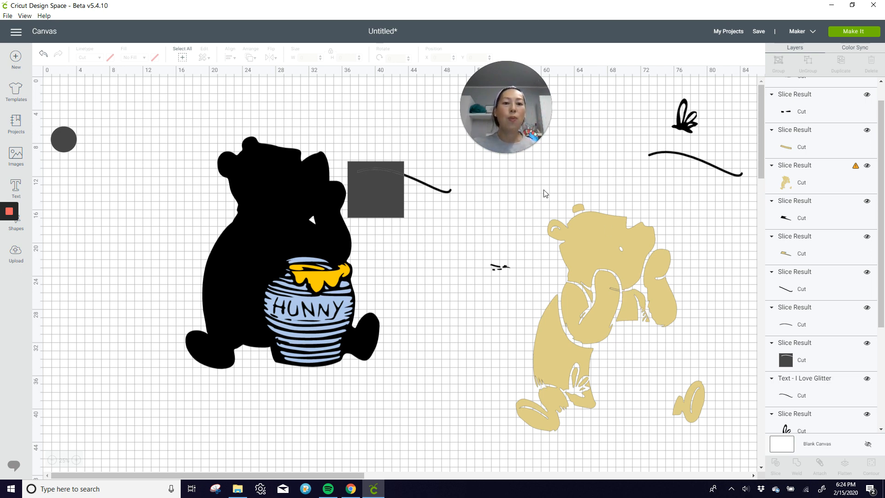
pyautogui.moveTo(556, 195); pyautogui.dragTo(657, 298)
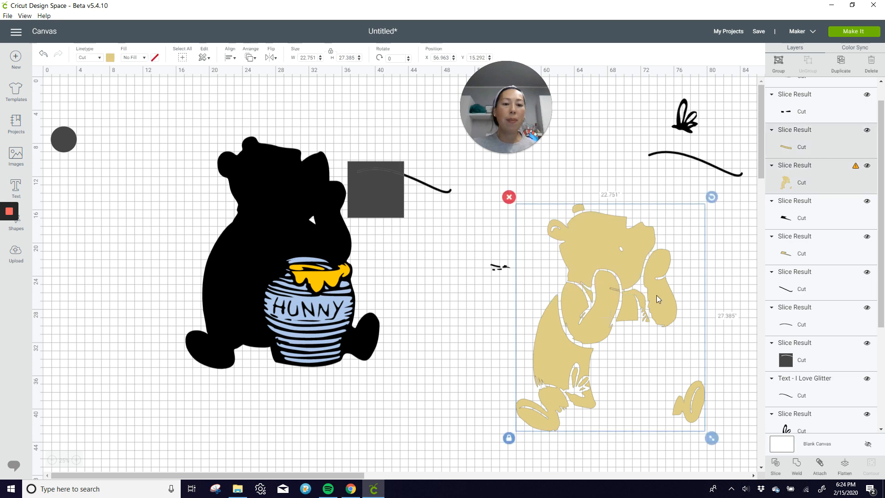
pyautogui.click(800, 467)
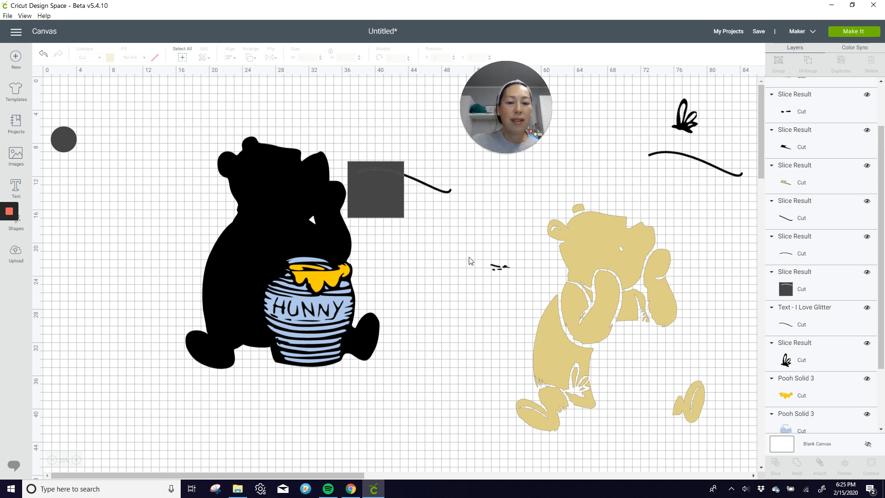
# Shift the bear and small black scraps together, and place the welded bear over the black silhouette at about X 17.5 and Y 7.2 inches.
pyautogui.moveTo(466, 253); pyautogui.dragTo(528, 281)
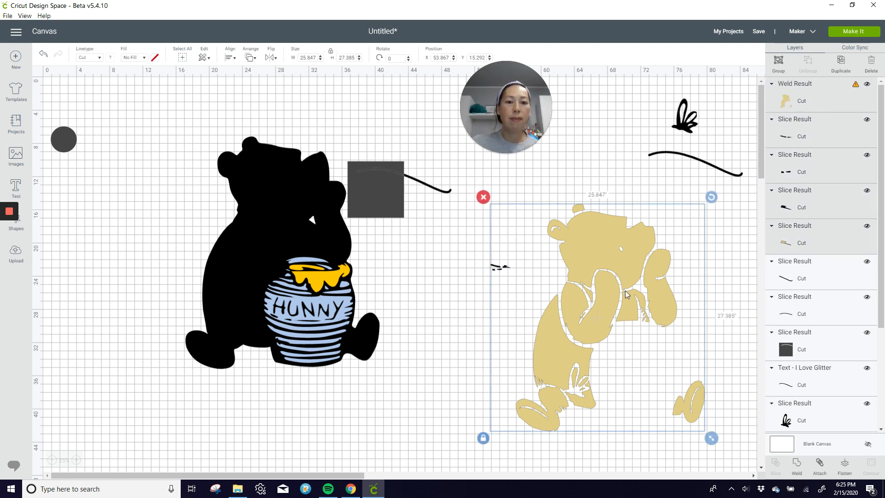
pyautogui.moveTo(590, 256); pyautogui.dragTo(514, 278)
pyautogui.click(335, 410)
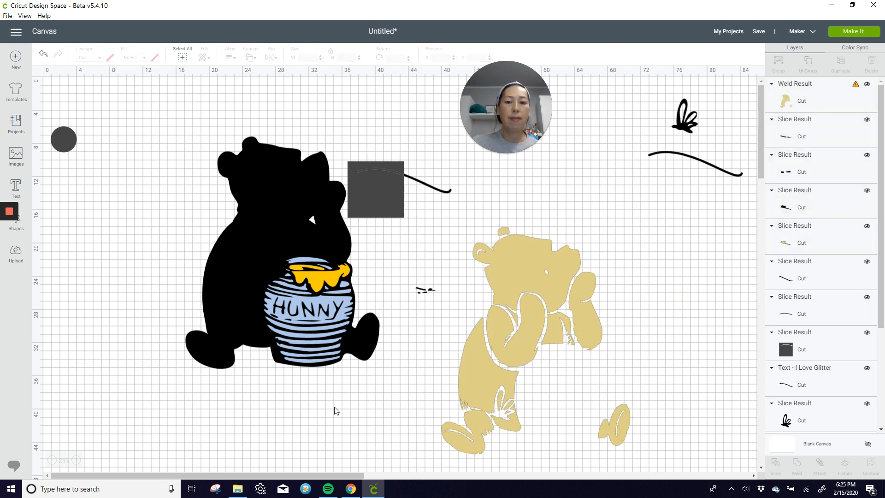
pyautogui.moveTo(544, 323); pyautogui.dragTo(295, 233)
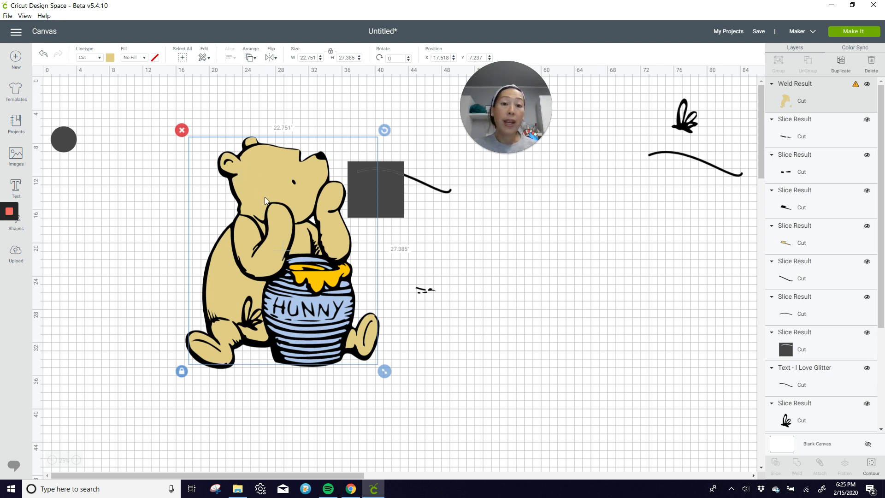
# Use Contour on the welded bear to hide every contour except the head, and nudge the head slightly on the silhouette.
pyautogui.click(870, 464)
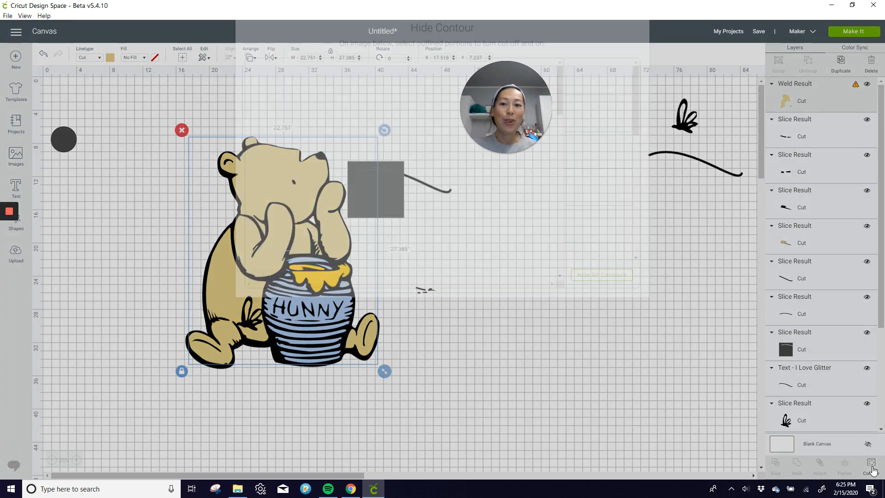
pyautogui.click(618, 305)
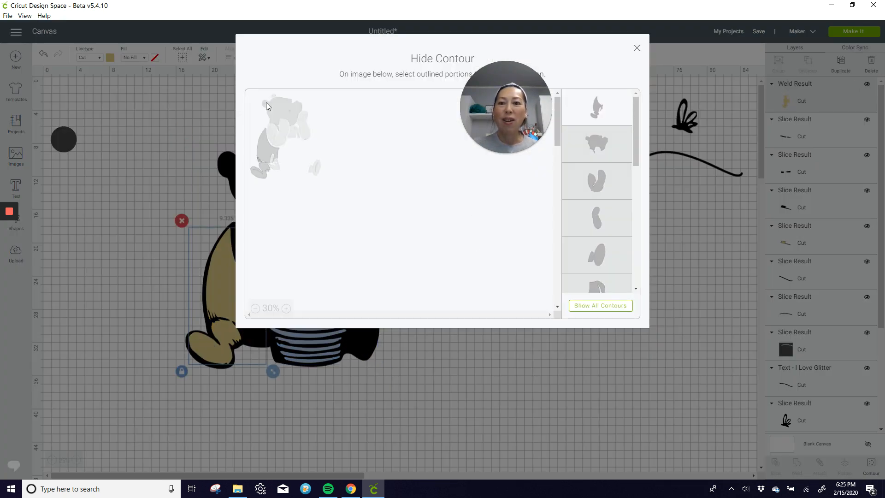
pyautogui.click(288, 107)
pyautogui.click(265, 146)
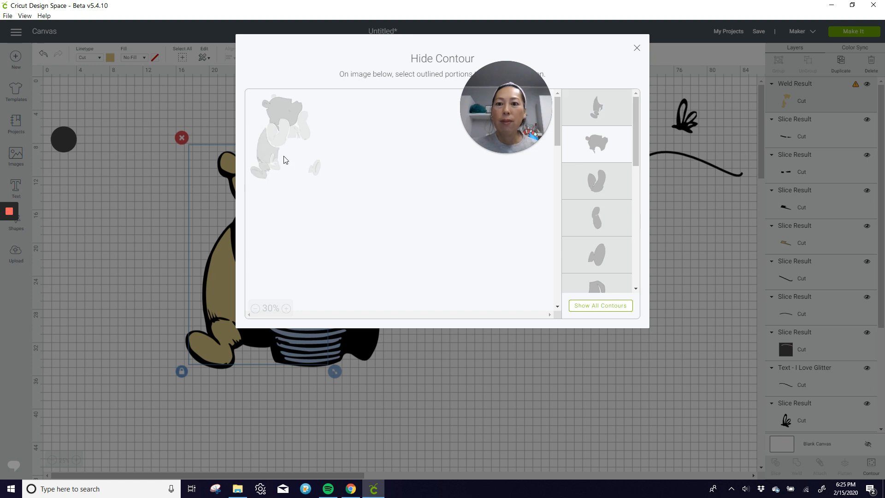
pyautogui.click(636, 49)
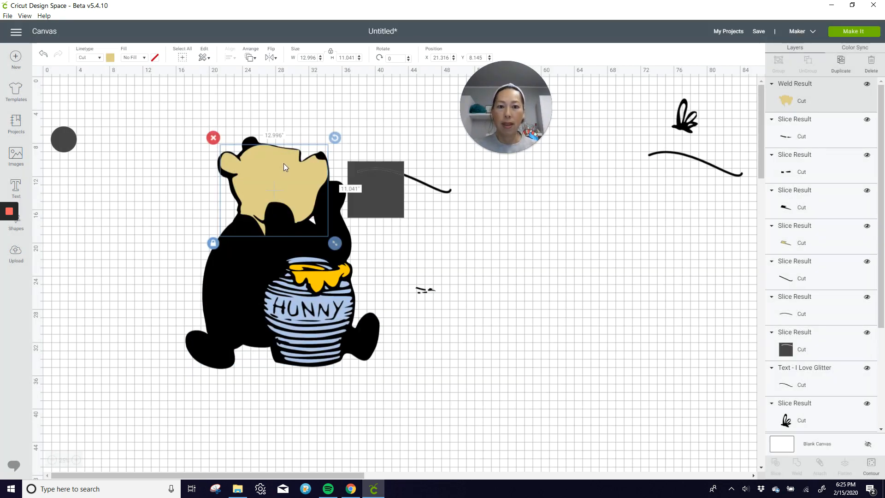
pyautogui.moveTo(283, 165); pyautogui.dragTo(281, 165)
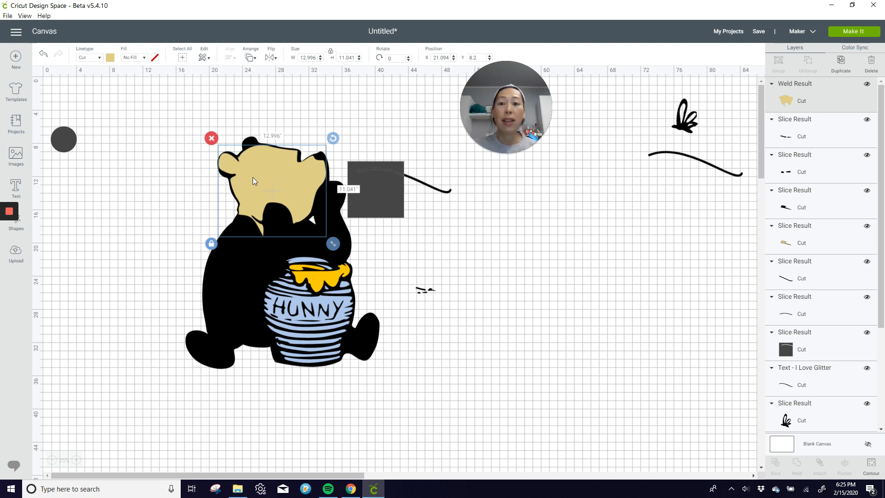
# Show all contours of the welded bear again and move it off the silhouette to about X 54.5 and Y 13.1 inches.
pyautogui.click(878, 476)
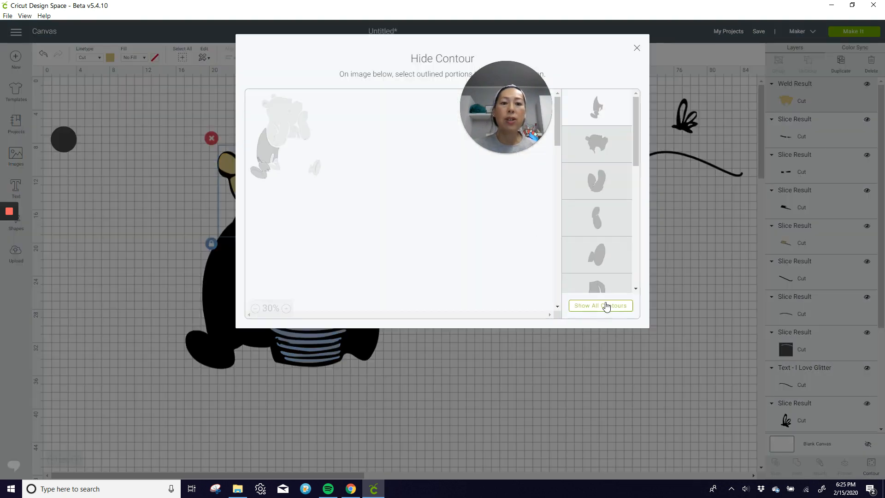
pyautogui.click(605, 306)
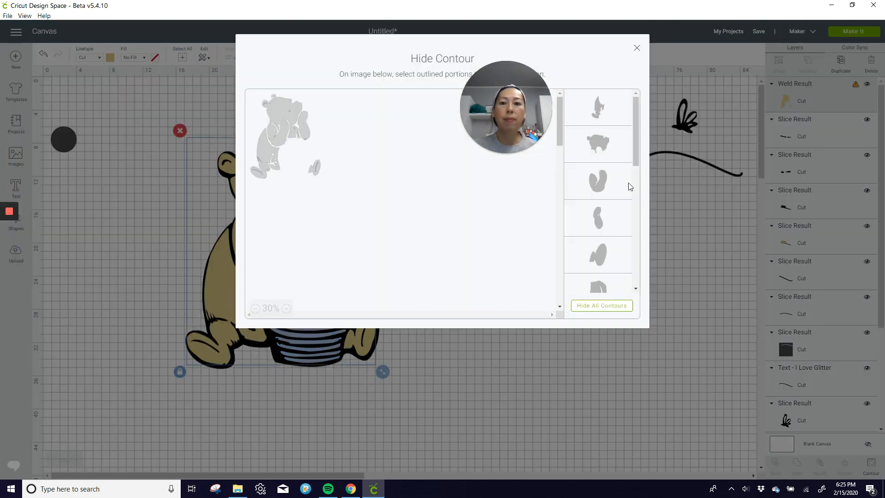
pyautogui.click(637, 50)
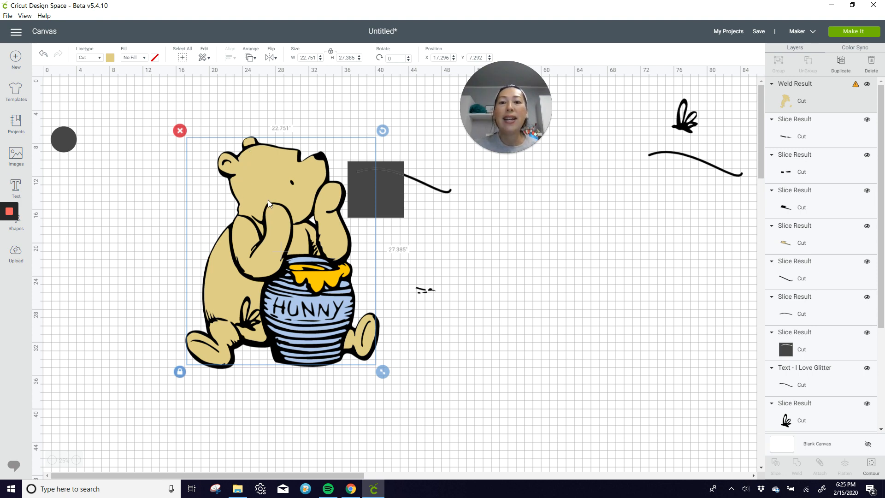
pyautogui.moveTo(268, 200); pyautogui.dragTo(575, 248)
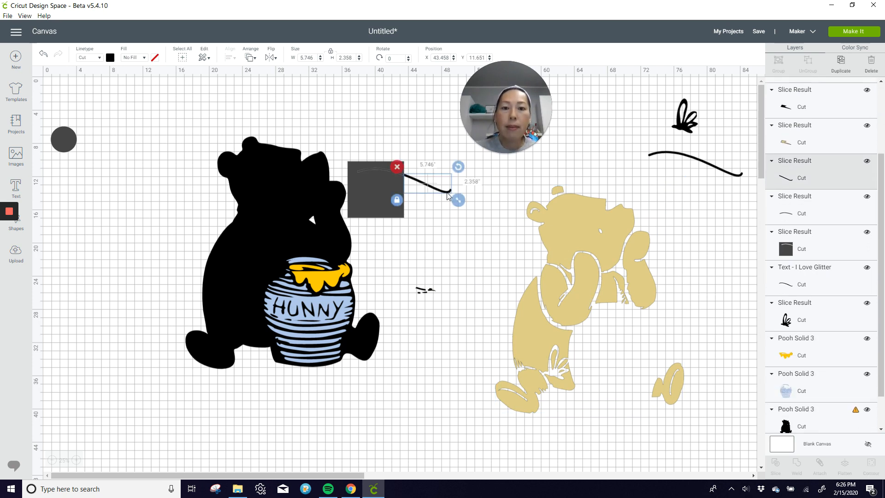
# Pull the short swash piece away from the dark square, rotate it to about 326° near the bear's ear and send it to front.
pyautogui.moveTo(428, 193); pyautogui.dragTo(456, 234)
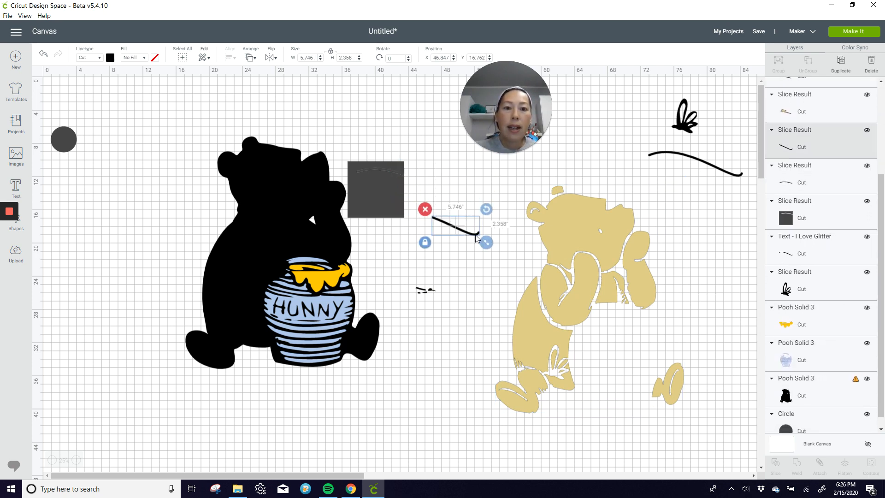
pyautogui.moveTo(486, 209); pyautogui.dragTo(521, 233)
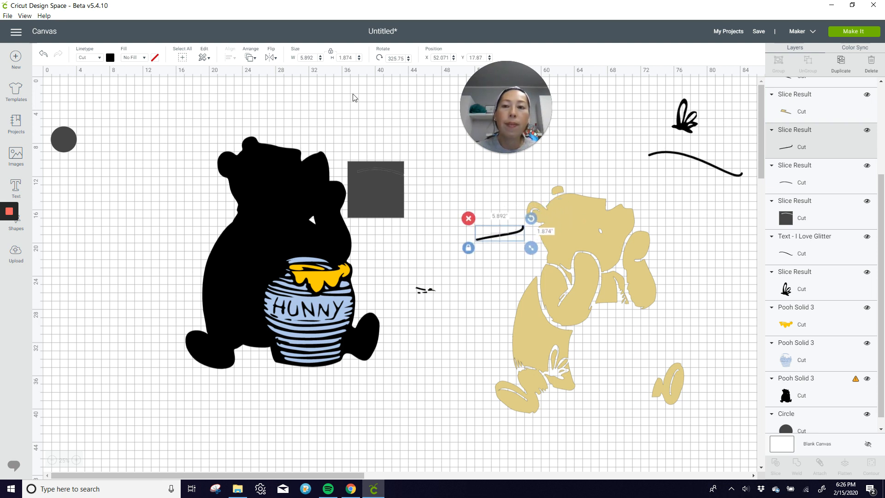
pyautogui.click(251, 57)
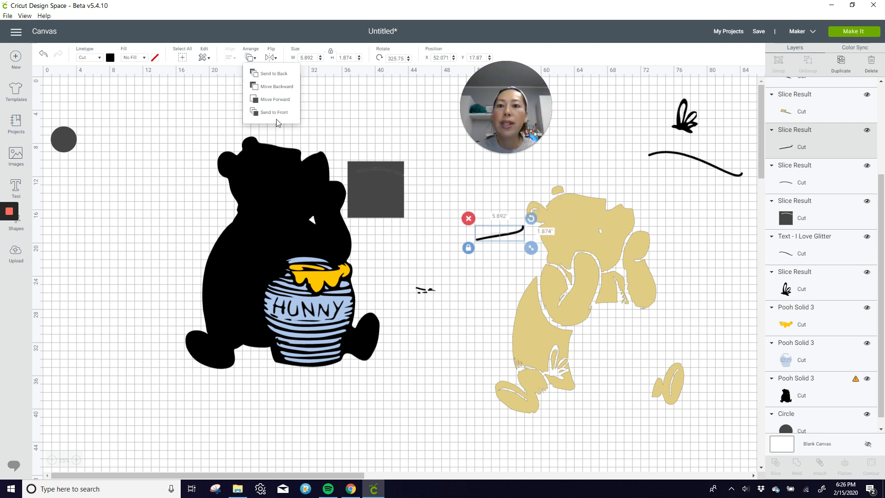
pyautogui.click(251, 58)
pyautogui.click(265, 113)
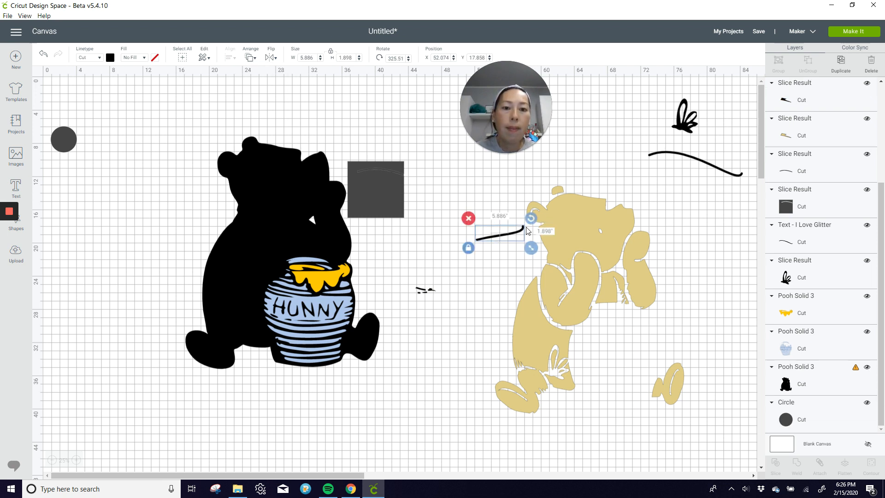
# Rotate the swash piece to about 282°, shrink it and lay it across the gap between the tan bear's ear and head.
pyautogui.moveTo(528, 230)
pyautogui.mouseDown()
pyautogui.moveTo(552, 219)
pyautogui.moveTo(547, 180)
pyautogui.moveTo(557, 191)
pyautogui.moveTo(540, 224)
pyautogui.mouseUp()
pyautogui.click(493, 229)
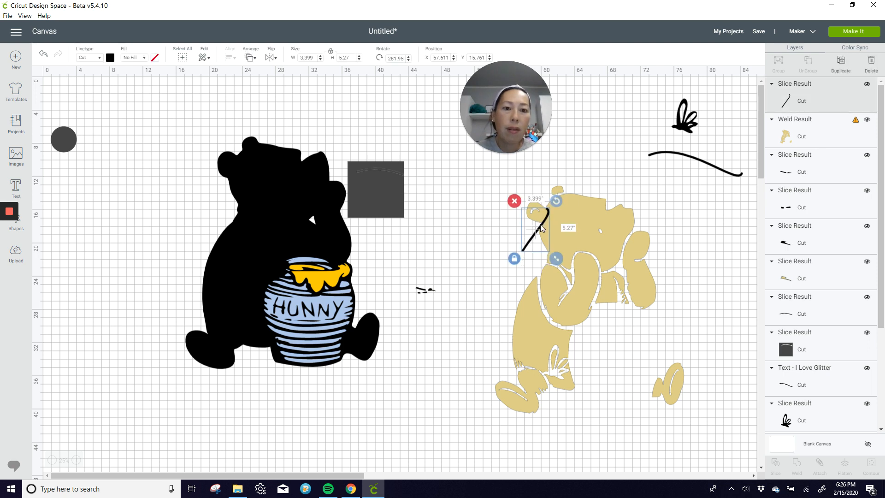
pyautogui.moveTo(555, 256); pyautogui.dragTo(545, 217)
pyautogui.click(500, 234)
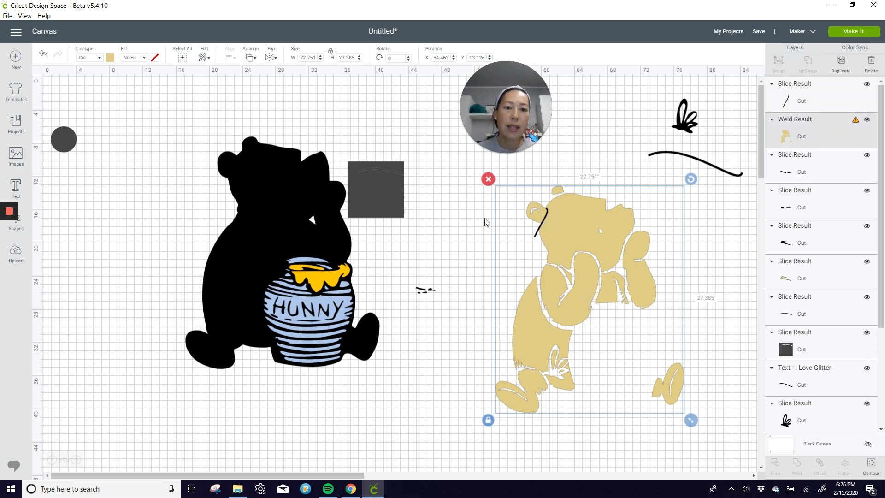
# Slice the tan bear with the swash at the ear and pull the two black slice results away from the bear.
pyautogui.click(484, 222)
pyautogui.moveTo(486, 203); pyautogui.dragTo(558, 230)
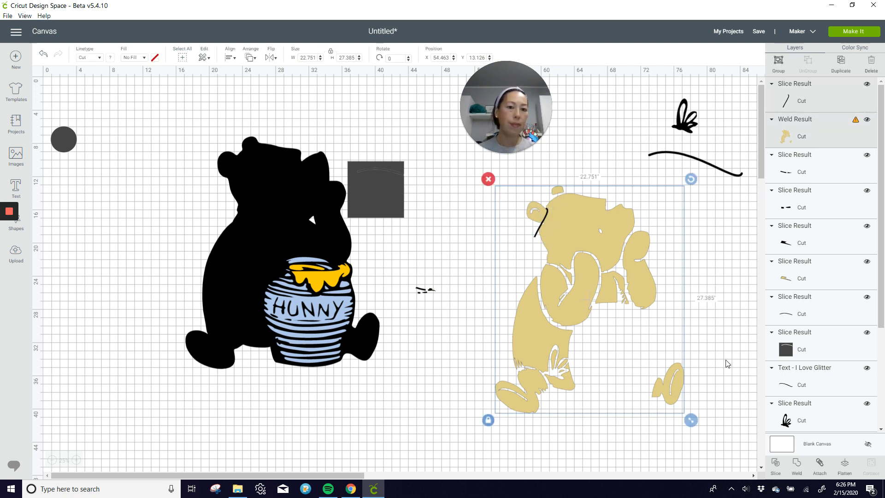
pyautogui.click(775, 463)
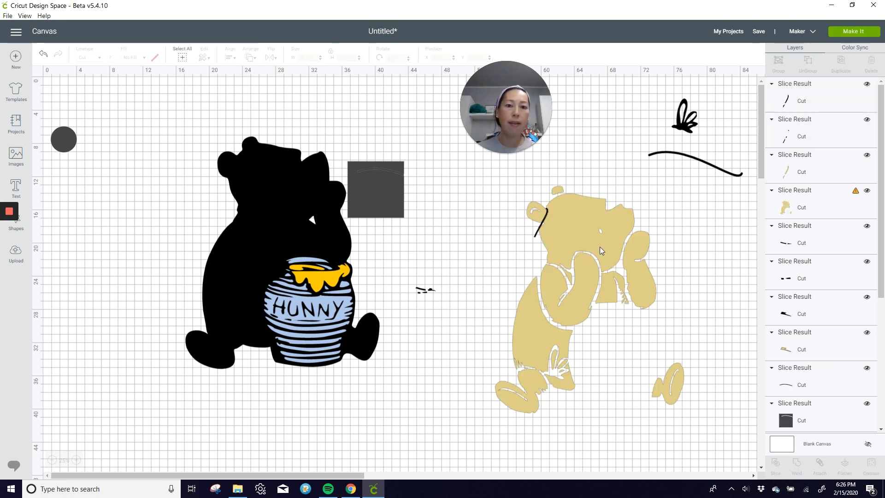
pyautogui.moveTo(539, 230); pyautogui.dragTo(489, 251)
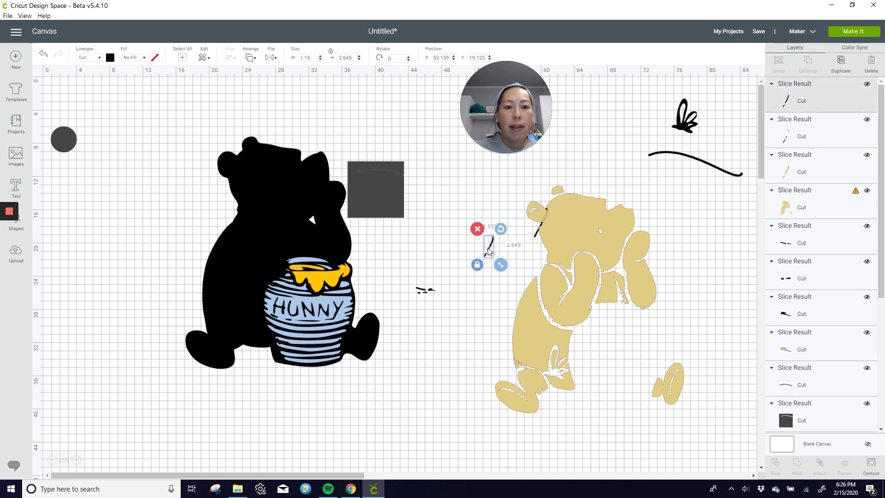
pyautogui.moveTo(540, 222); pyautogui.dragTo(475, 236)
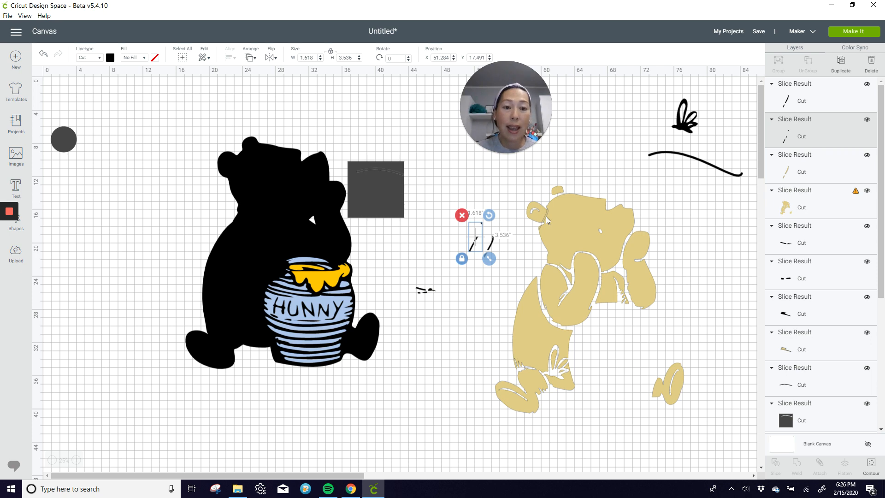
# Use Contour on the tan slice result at the ear to hide its thin strip, and weld the remaining piece to the bear.
pyautogui.click(546, 214)
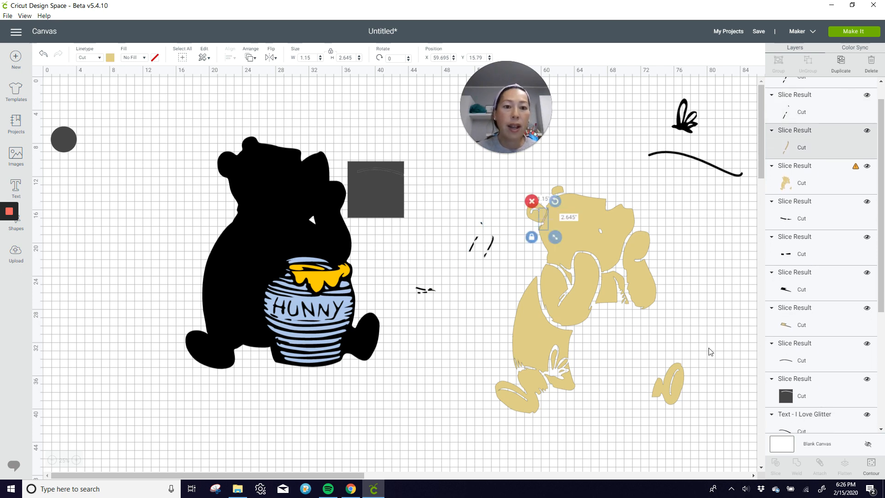
pyautogui.click(872, 463)
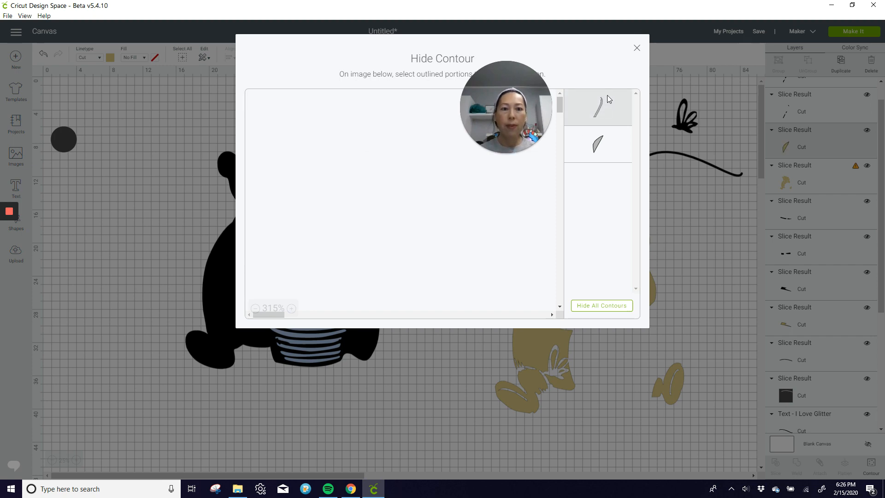
pyautogui.click(639, 48)
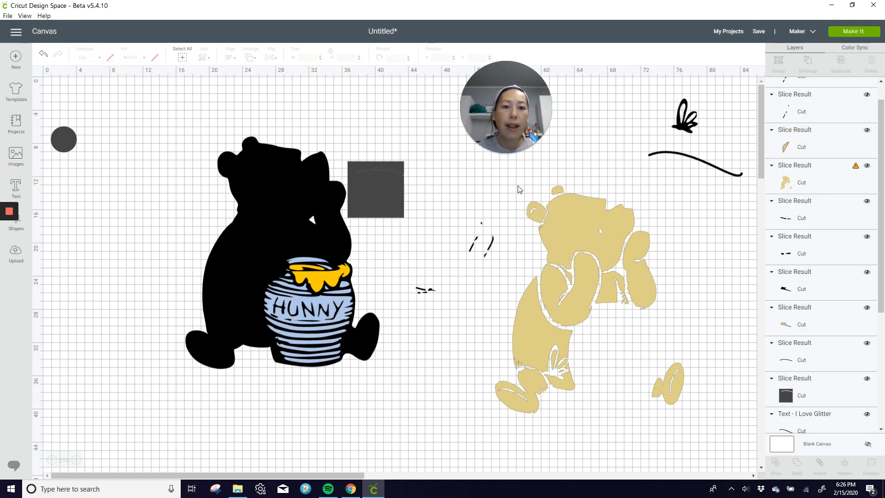
pyautogui.moveTo(547, 213); pyautogui.dragTo(575, 244)
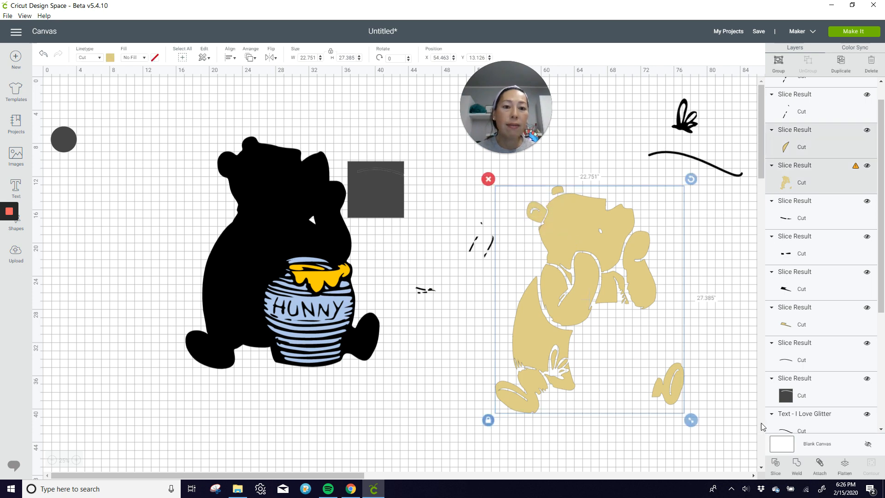
pyautogui.click(797, 466)
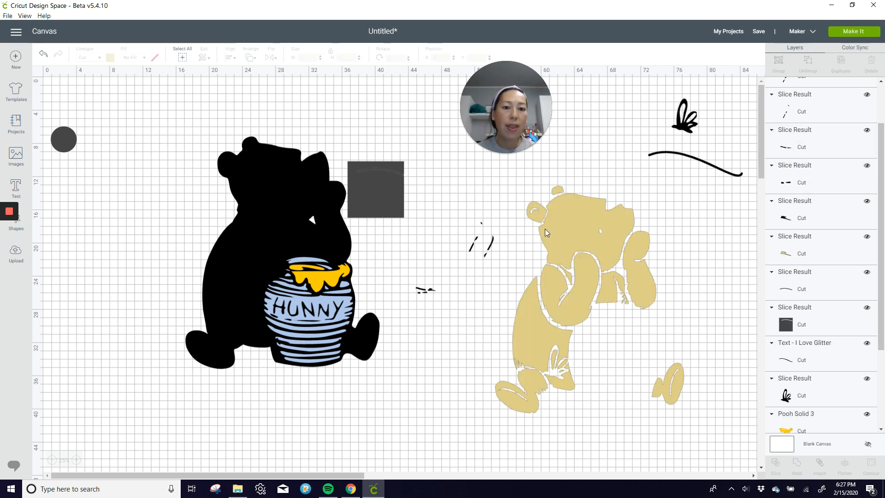
# Lay the welded tan bear over the black silhouette to check the fit, and move it back out to the empty canvas.
pyautogui.moveTo(566, 268); pyautogui.dragTo(291, 196)
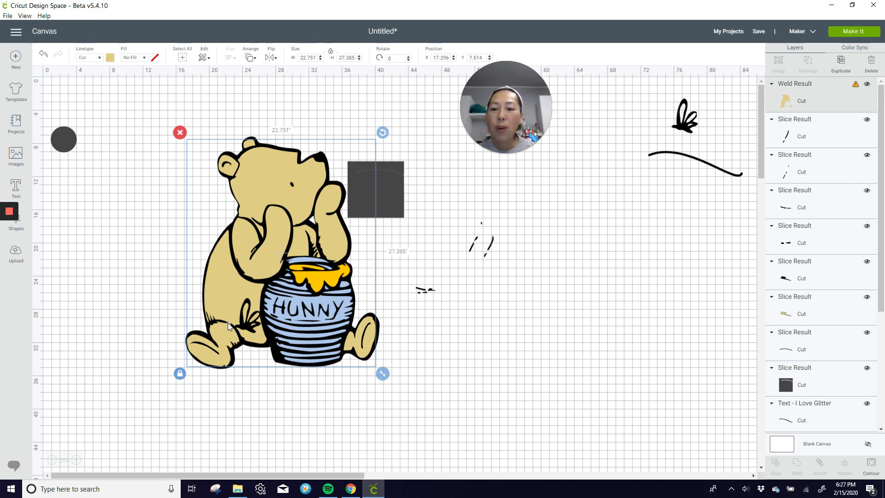
pyautogui.moveTo(254, 279); pyautogui.dragTo(598, 306)
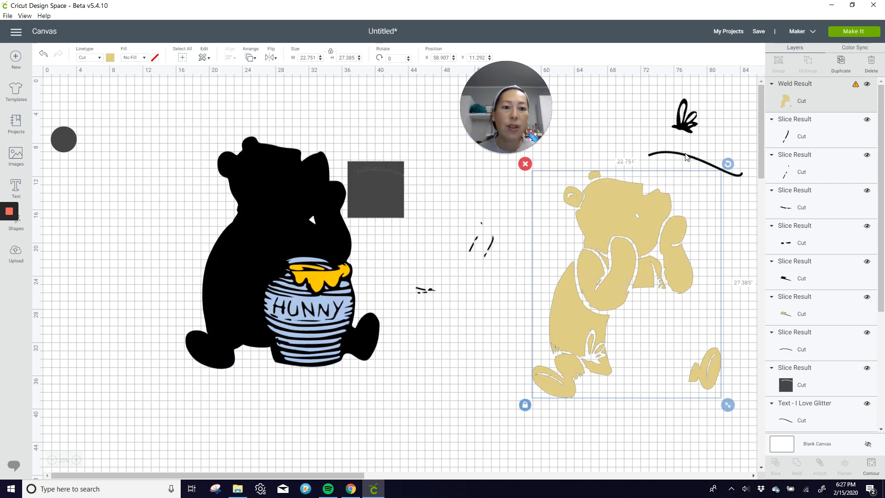
# Move the long text swash beside the tan bear's lower foot, flip it horizontally and send it to front.
pyautogui.moveTo(687, 157); pyautogui.dragTo(465, 363)
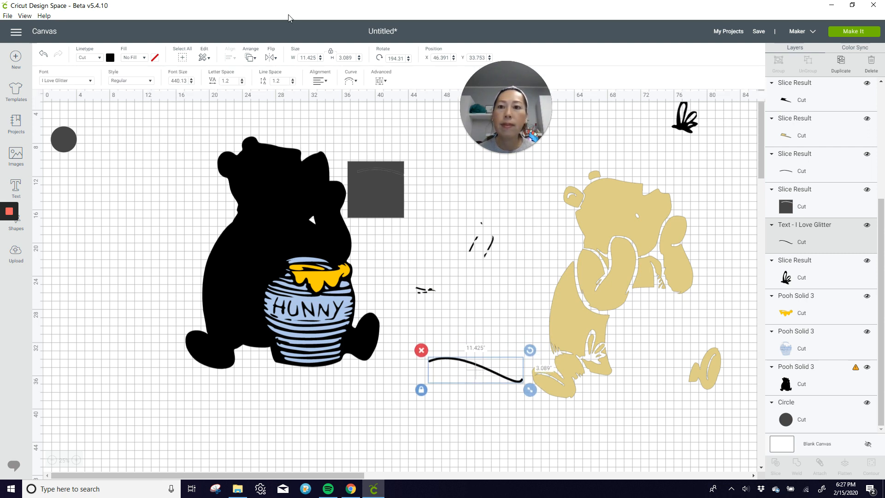
pyautogui.click(268, 59)
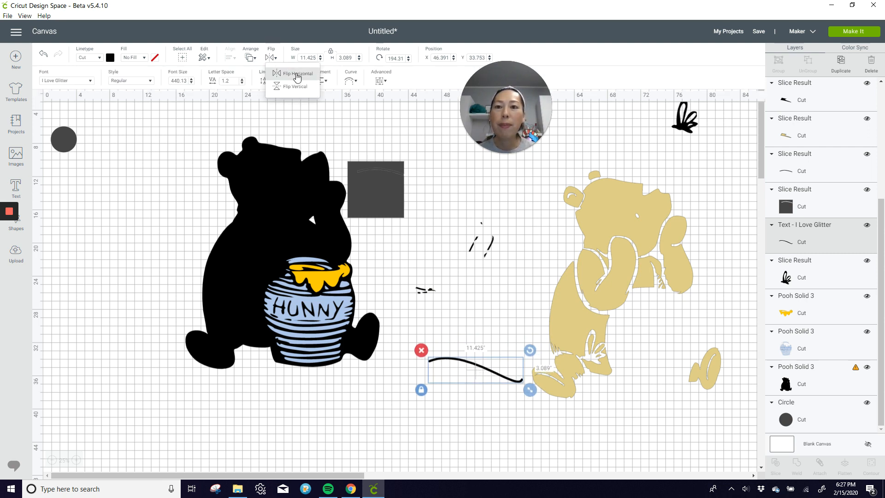
pyautogui.click(298, 73)
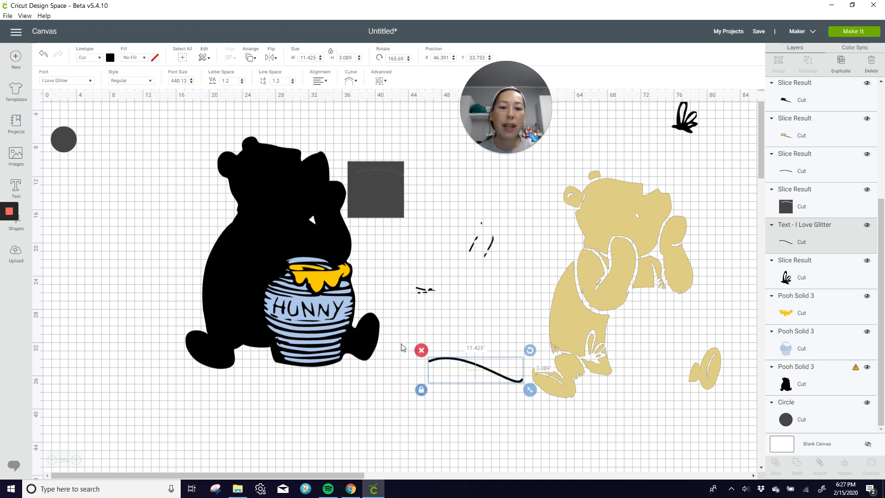
pyautogui.moveTo(502, 363); pyautogui.dragTo(464, 363)
pyautogui.click(251, 57)
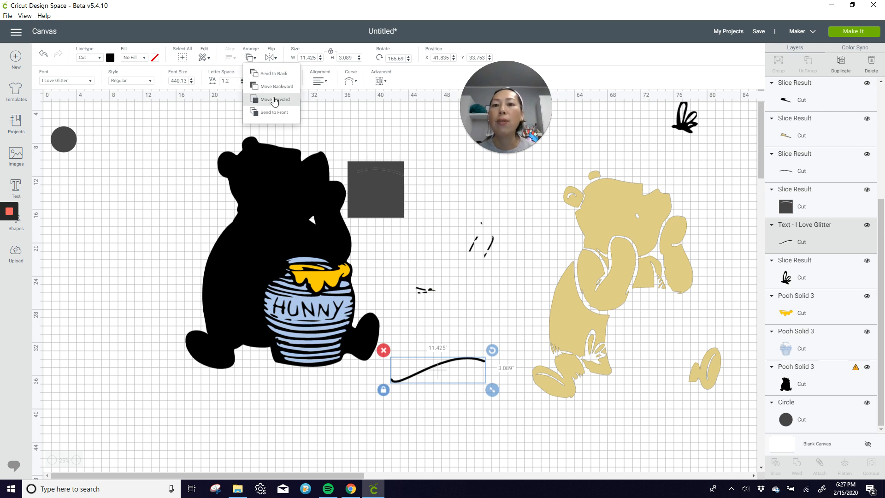
pyautogui.click(271, 114)
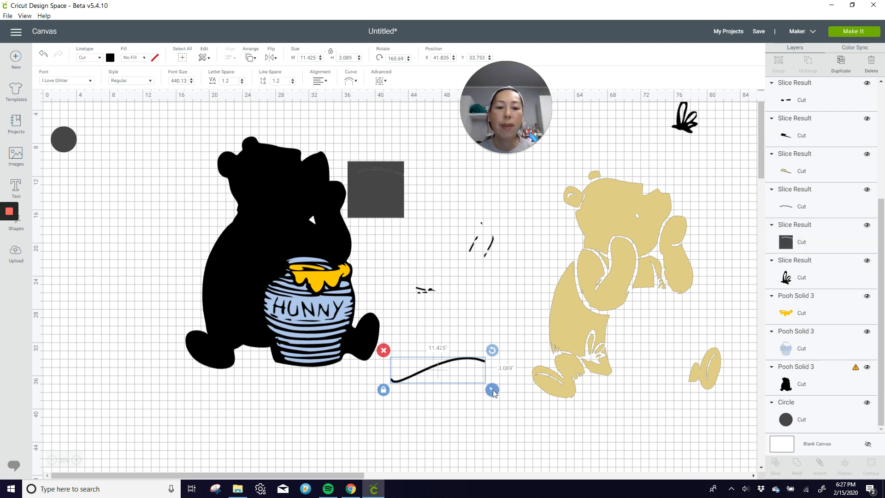
# Shrink and rotate the swash to about 7.8 inches wide and lay it across the gap between the bear's body and leg.
pyautogui.moveTo(492, 389); pyautogui.dragTo(563, 352)
pyautogui.click(579, 417)
pyautogui.moveTo(607, 430); pyautogui.dragTo(552, 352)
# Slice the tan bear with the swash at the leg, delete the leftover swash and pull the black slivers away.
pyautogui.click(778, 465)
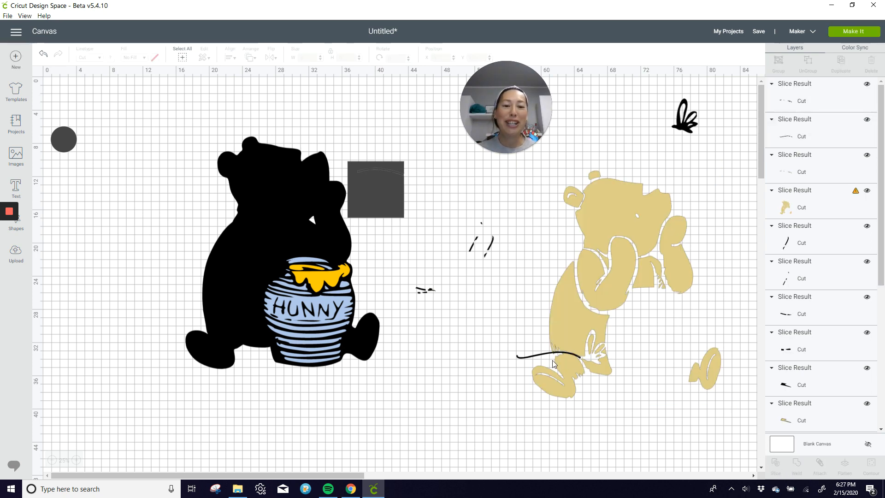
pyautogui.moveTo(537, 354); pyautogui.dragTo(445, 373)
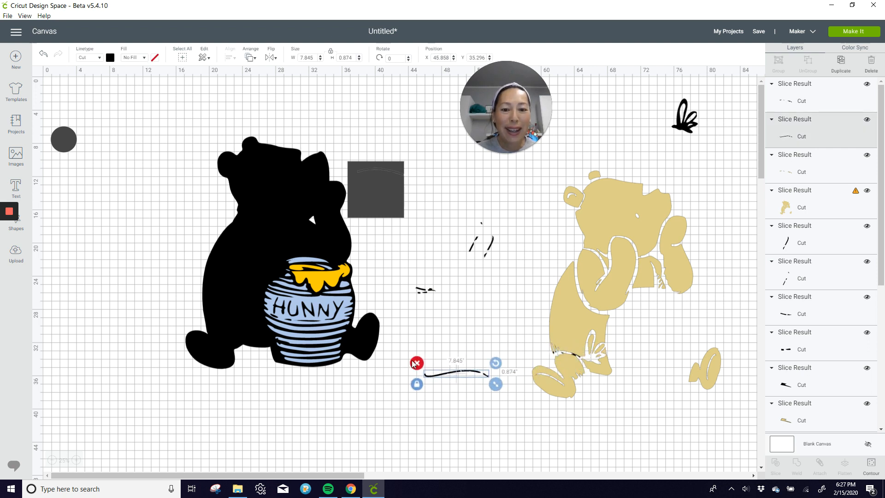
pyautogui.click(416, 363)
pyautogui.click(557, 353)
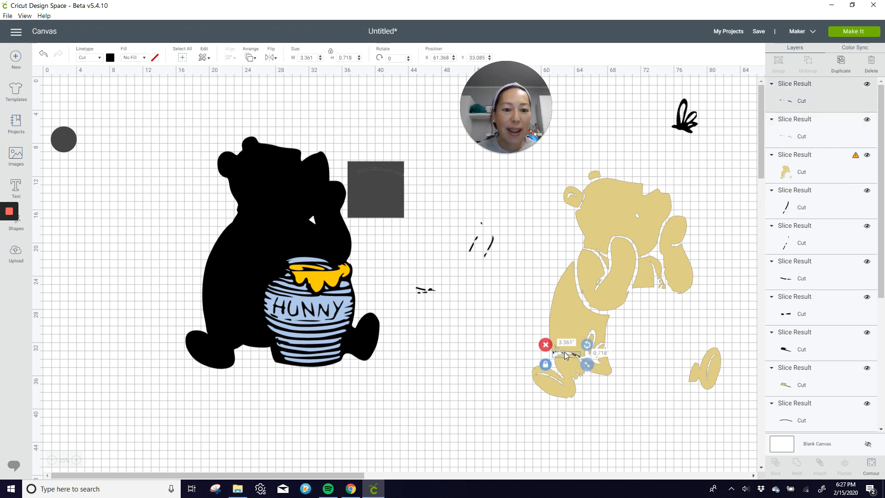
pyautogui.moveTo(564, 352); pyautogui.dragTo(442, 278)
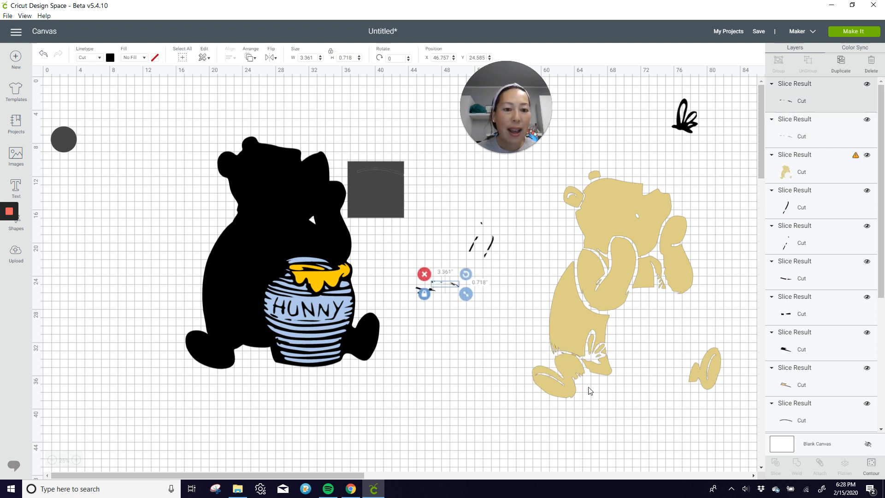
# Use Contour on the tan slice result at the leg to hide its long strip, and weld the remaining pieces to the bear.
pyautogui.click(571, 352)
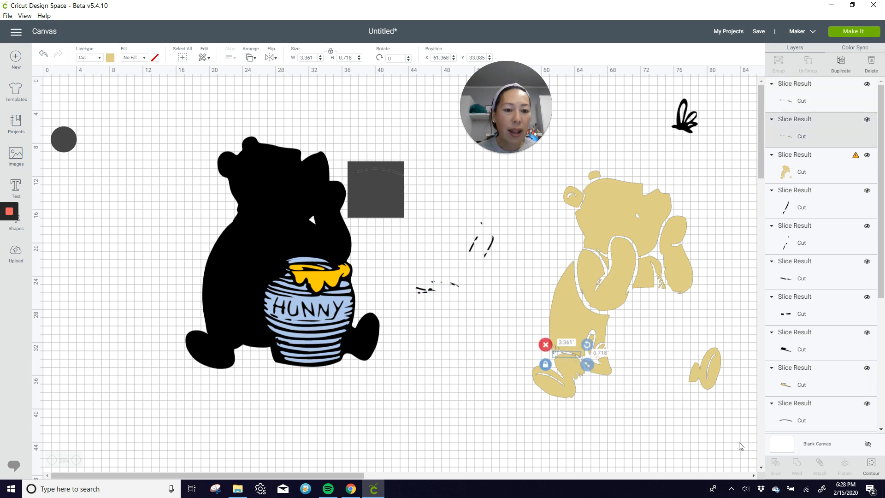
pyautogui.click(872, 467)
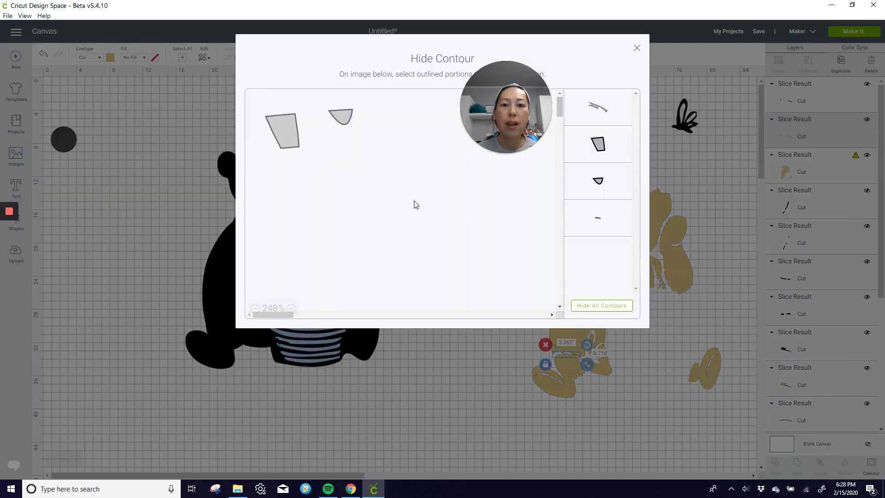
pyautogui.click(600, 112)
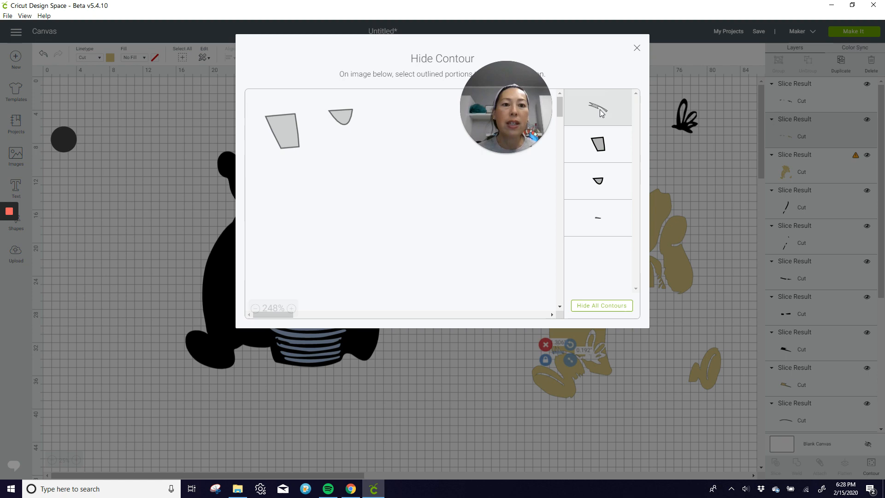
pyautogui.click(637, 50)
pyautogui.click(641, 425)
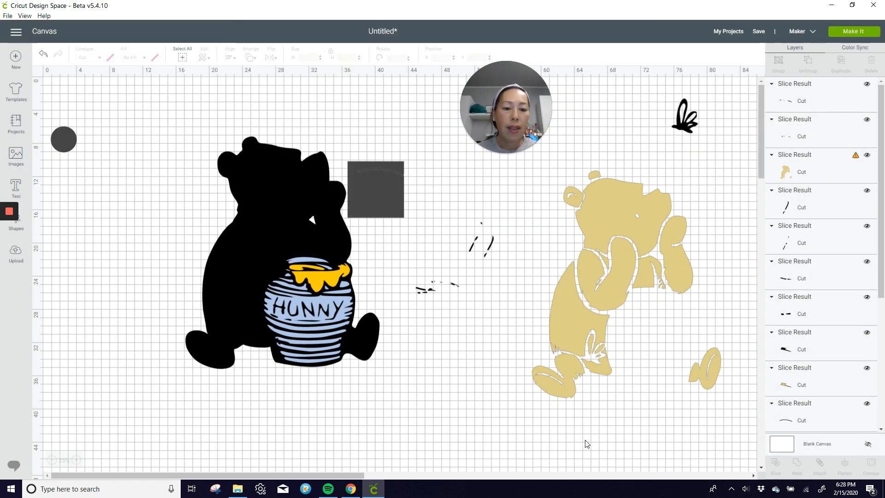
pyautogui.moveTo(587, 444); pyautogui.dragTo(533, 322)
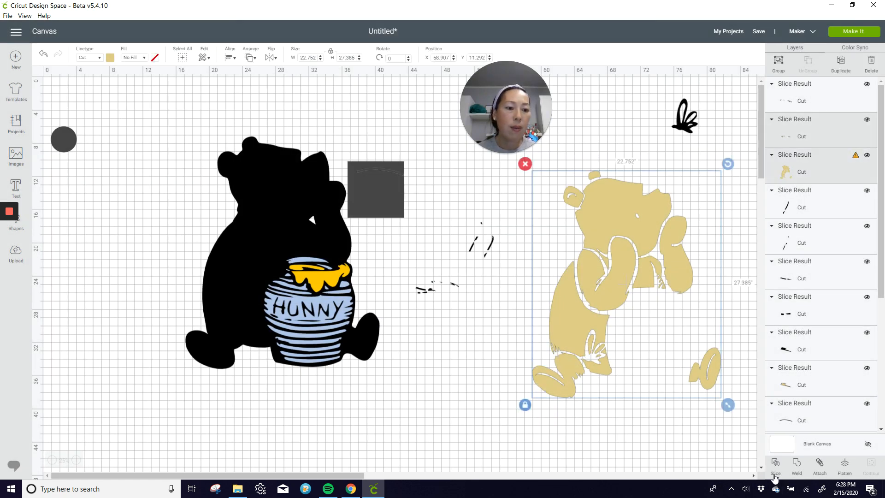
pyautogui.click(795, 465)
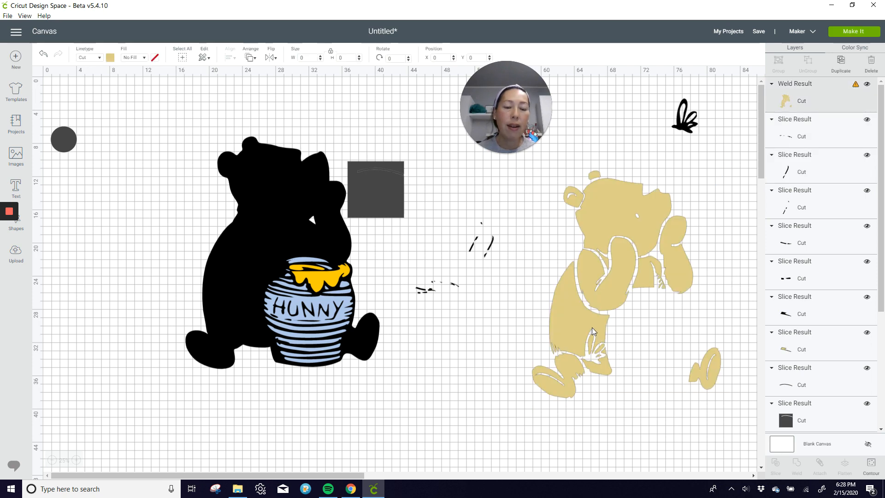
# Place the welded tan bear over the black silhouette and use Contour to hide every piece except the joined torso.
pyautogui.moveTo(639, 278); pyautogui.dragTo(294, 245)
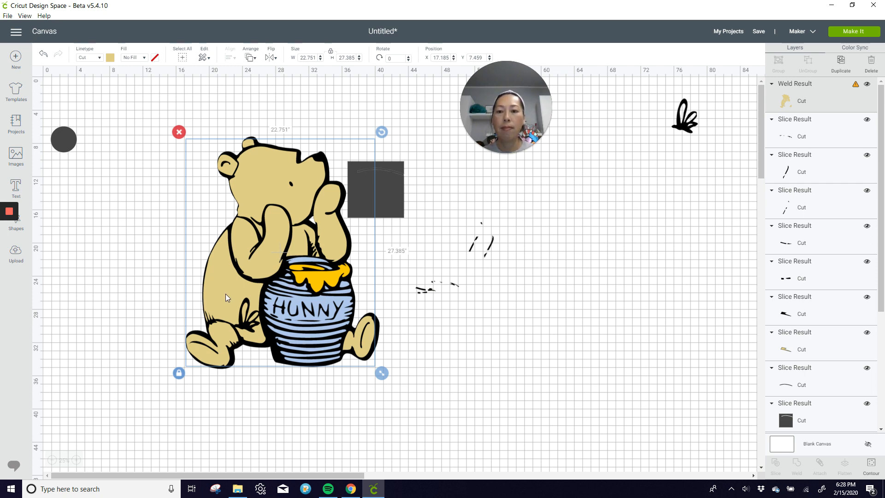
pyautogui.click(862, 470)
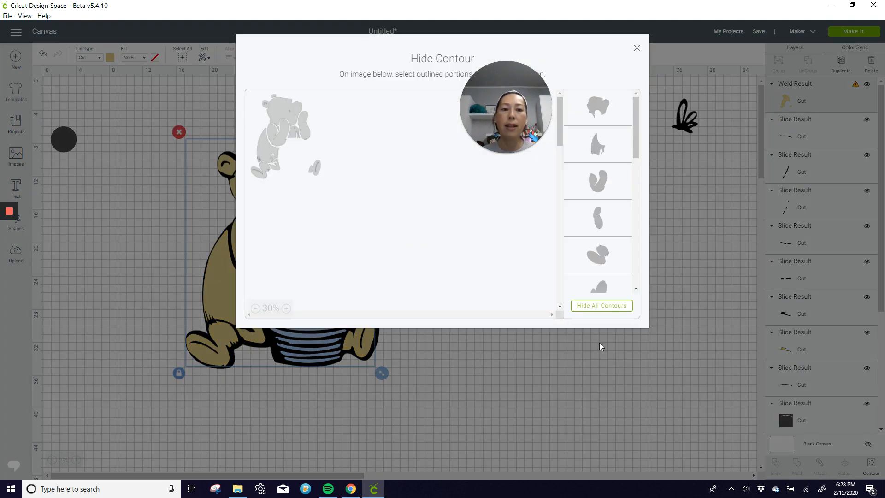
pyautogui.click(611, 306)
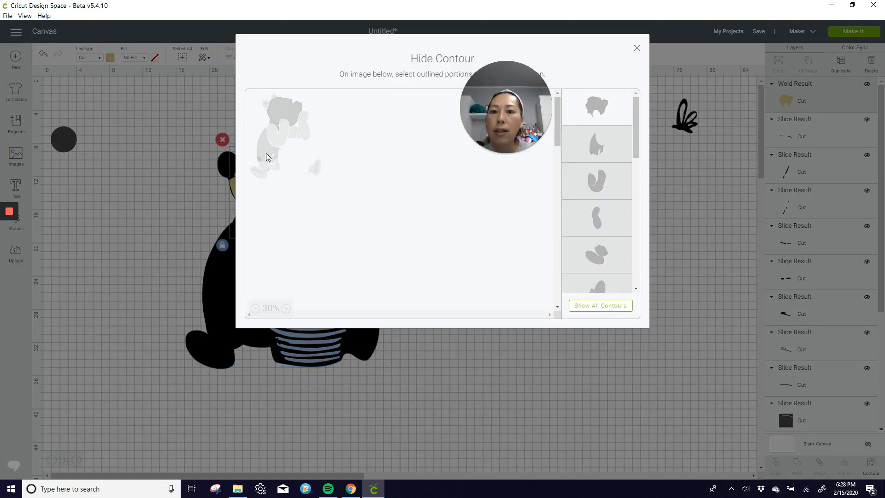
pyautogui.click(290, 116)
pyautogui.click(286, 110)
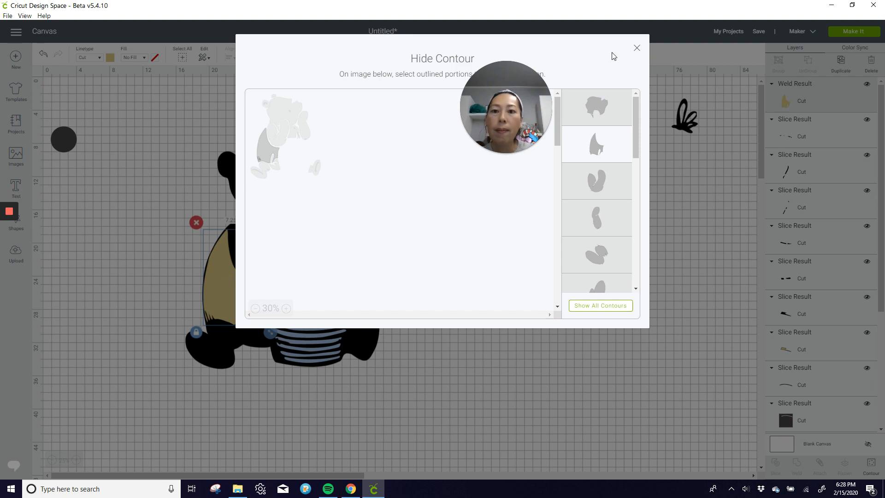
pyautogui.click(638, 49)
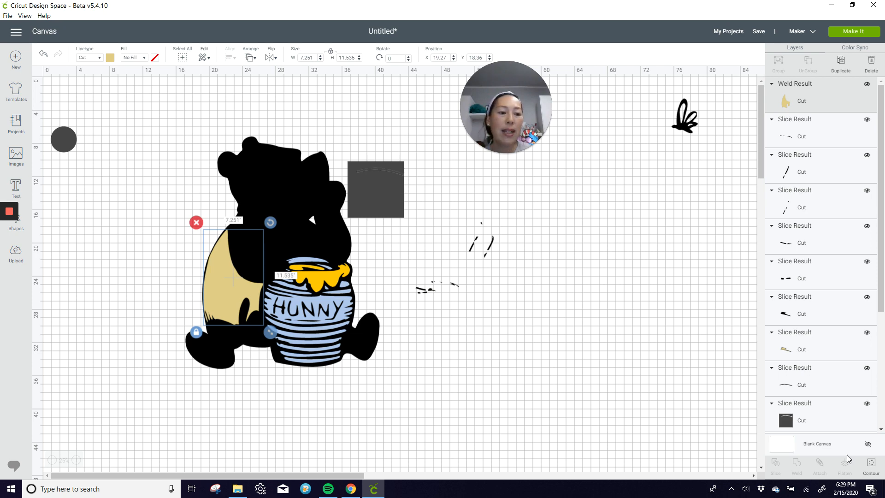
# Restore all hidden contours of the tan bear and move it off the black silhouette.
pyautogui.click(871, 465)
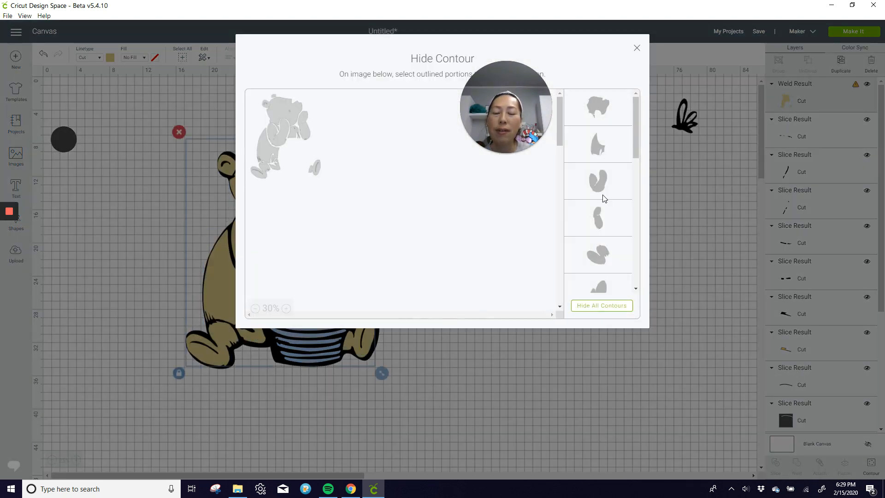
pyautogui.click(636, 48)
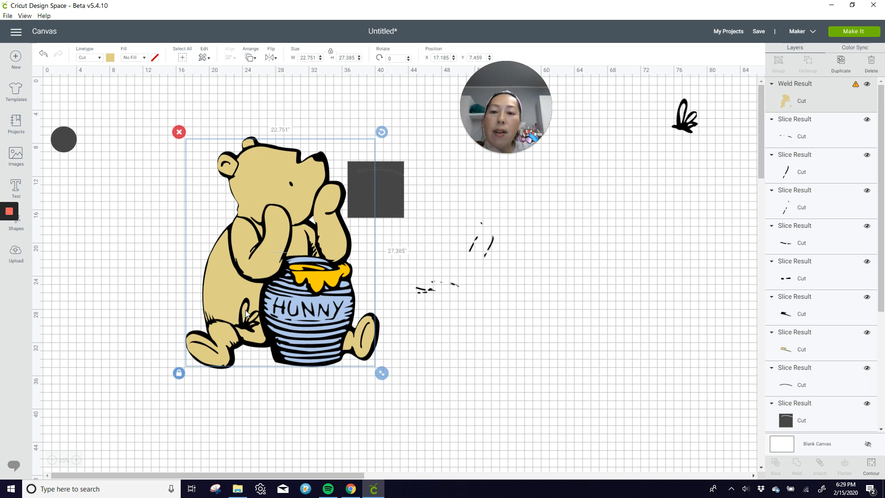
pyautogui.moveTo(246, 313); pyautogui.dragTo(569, 351)
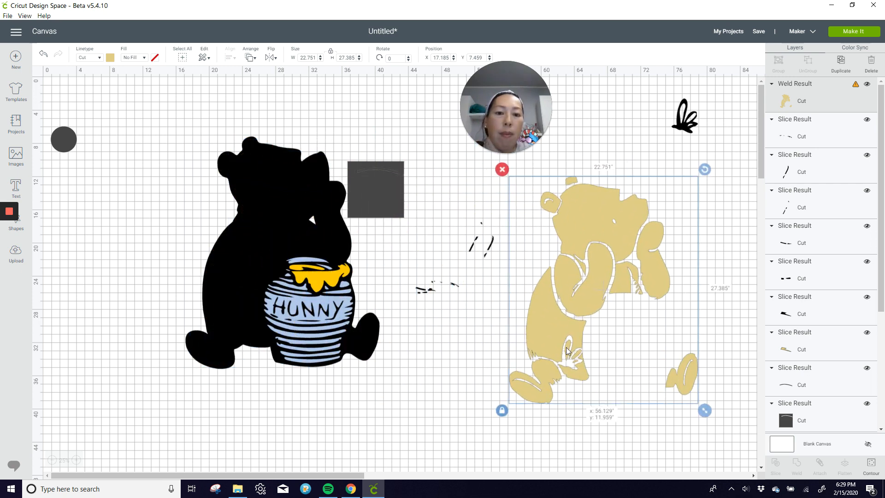
# Move one black slice result down beside the bear's foot and use Contour to hide the second piece of the other one.
pyautogui.click(474, 251)
pyautogui.moveTo(474, 251); pyautogui.dragTo(485, 360)
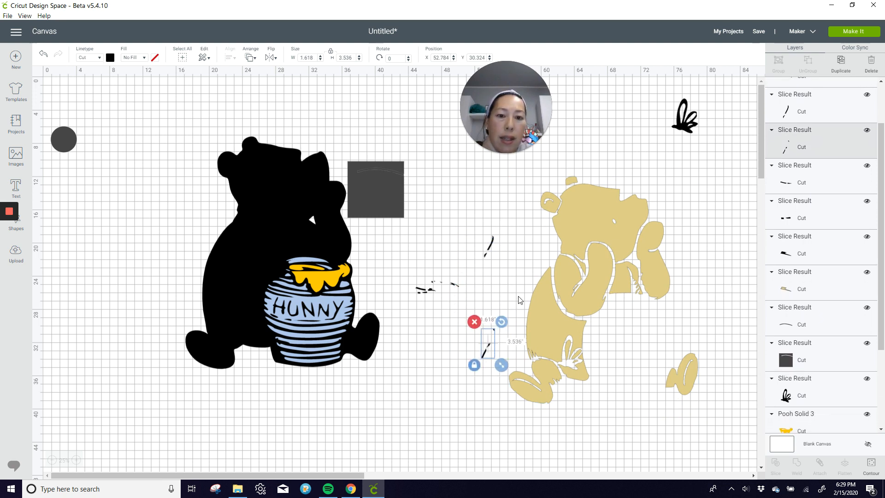
pyautogui.click(871, 464)
pyautogui.click(611, 141)
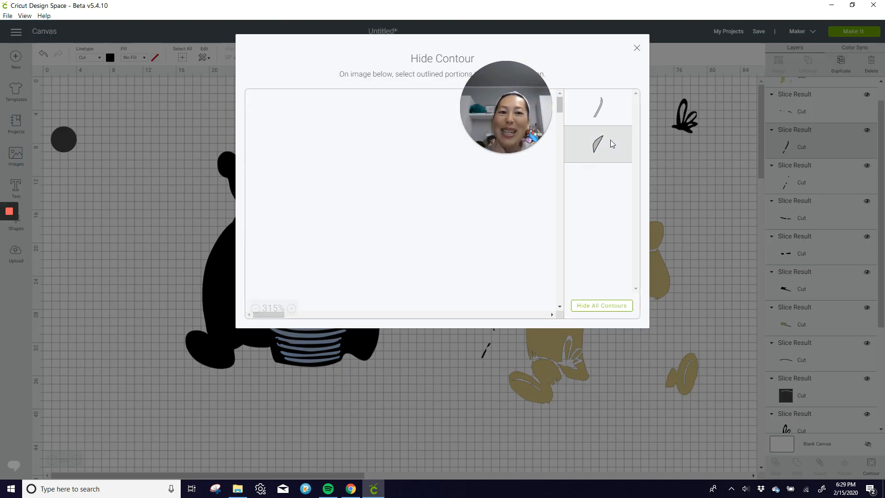
pyautogui.click(637, 48)
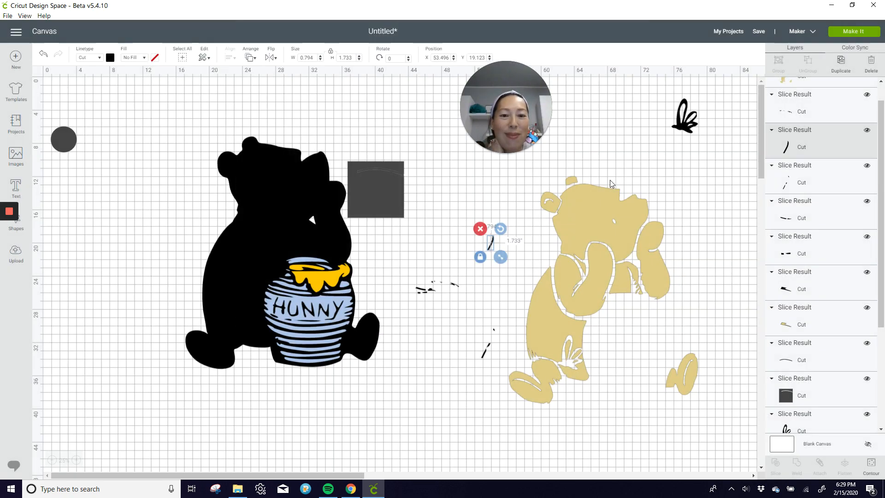
# Send the contoured black sliver to front, rotate it horizontal and place it beside the other loose slivers.
pyautogui.moveTo(495, 244)
pyautogui.mouseDown()
pyautogui.moveTo(495, 304)
pyautogui.moveTo(543, 340)
pyautogui.moveTo(493, 251)
pyautogui.mouseUp()
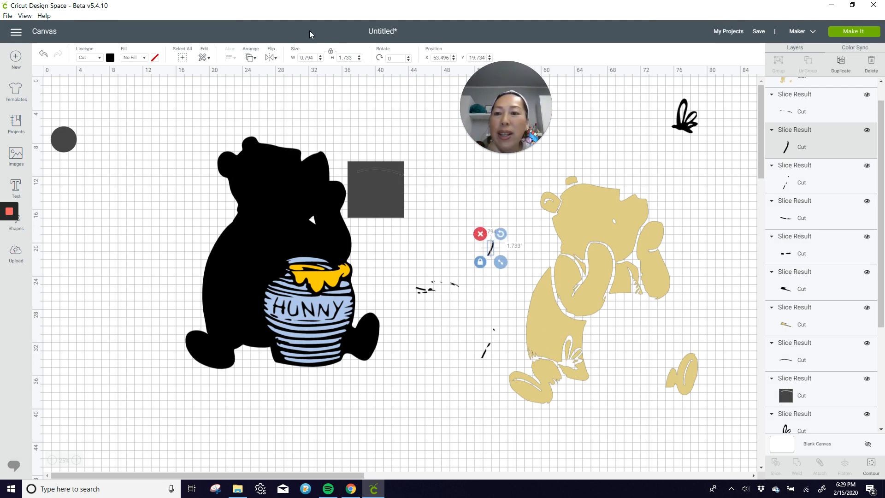
pyautogui.click(251, 57)
pyautogui.click(275, 117)
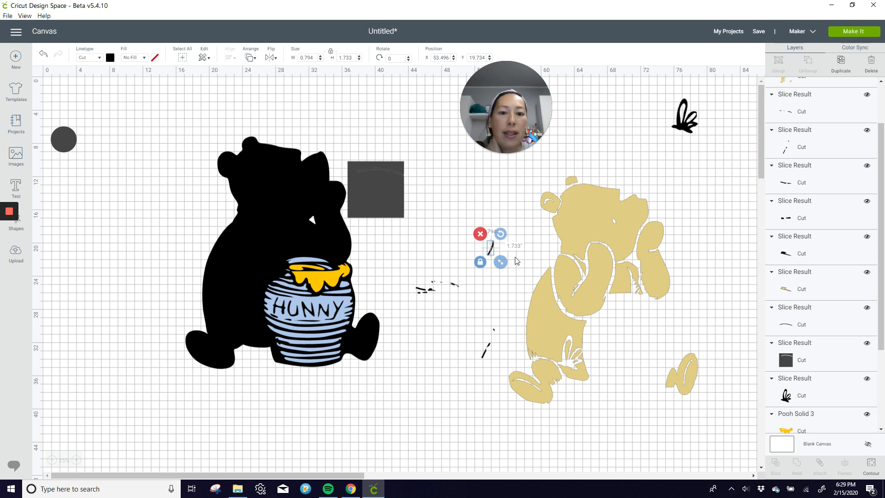
pyautogui.moveTo(493, 248); pyautogui.dragTo(459, 297)
# Place the tan bear back over the black silhouette and move the dark square and its swash slice onto empty canvas.
pyautogui.click(615, 260)
pyautogui.moveTo(616, 261); pyautogui.dragTo(293, 224)
pyautogui.click(399, 176)
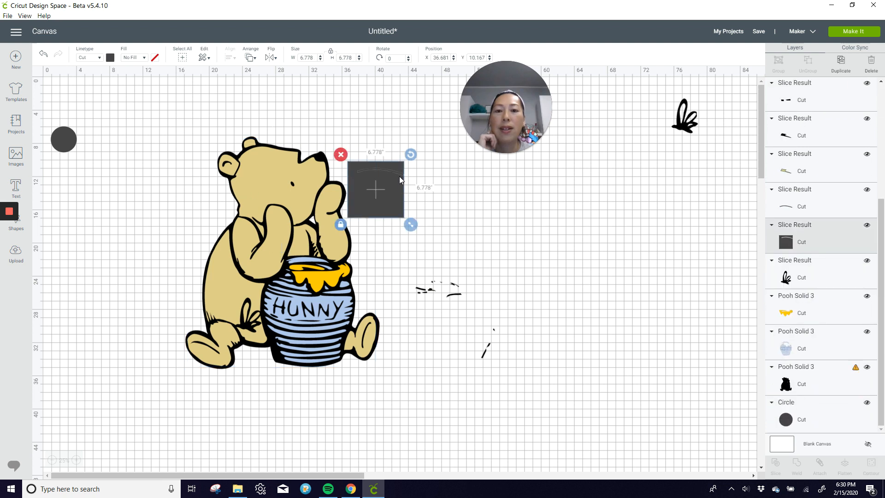
pyautogui.moveTo(399, 176); pyautogui.dragTo(591, 242)
pyautogui.moveTo(402, 174); pyautogui.dragTo(593, 247)
# Select all the layers of the assembled Pooh image and set their height to 27.4 inches.
pyautogui.moveTo(174, 125); pyautogui.dragTo(395, 378)
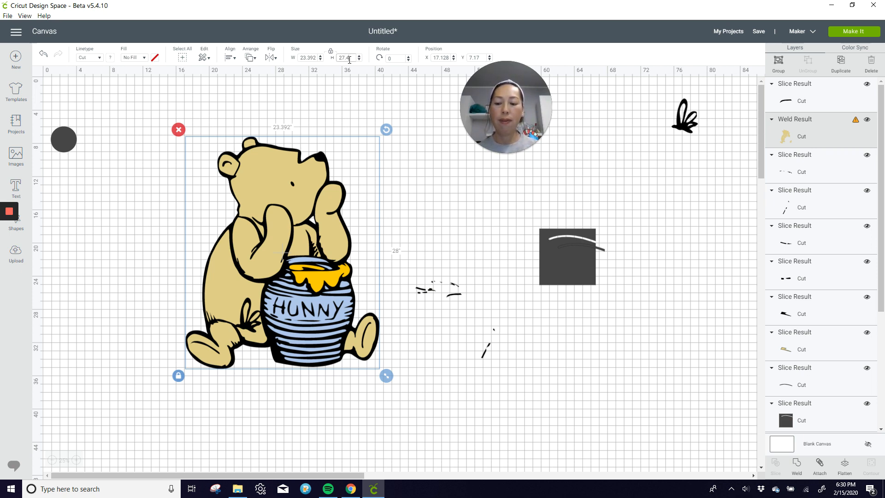
pyautogui.press('Tab')
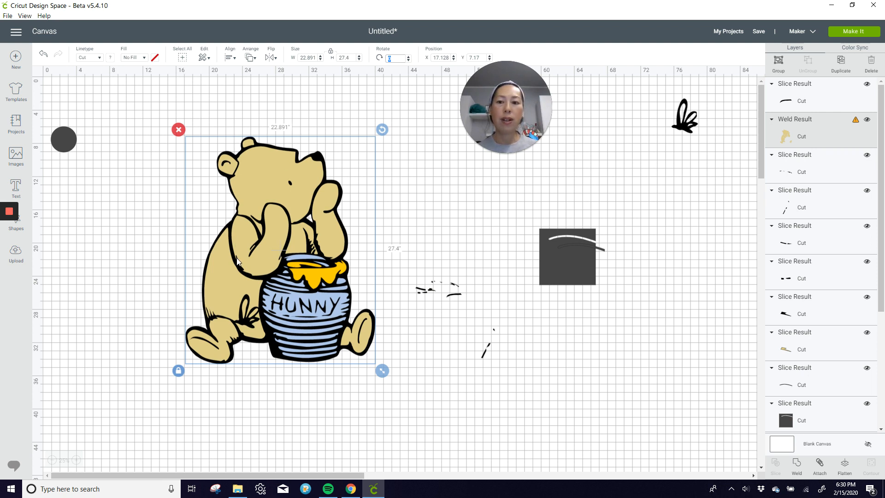
pyautogui.click(178, 325)
# Use Contour on the tan bear to hide every piece except the body section behind the arm.
pyautogui.click(208, 284)
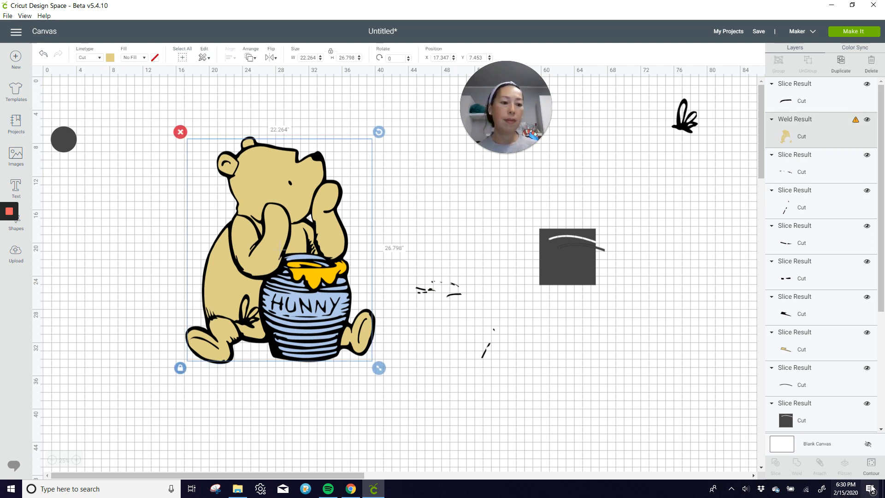
pyautogui.click(871, 464)
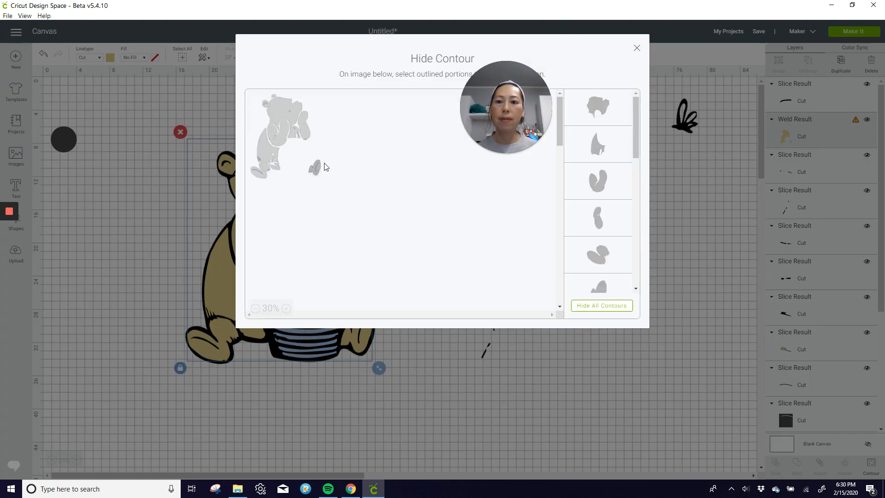
pyautogui.click(614, 306)
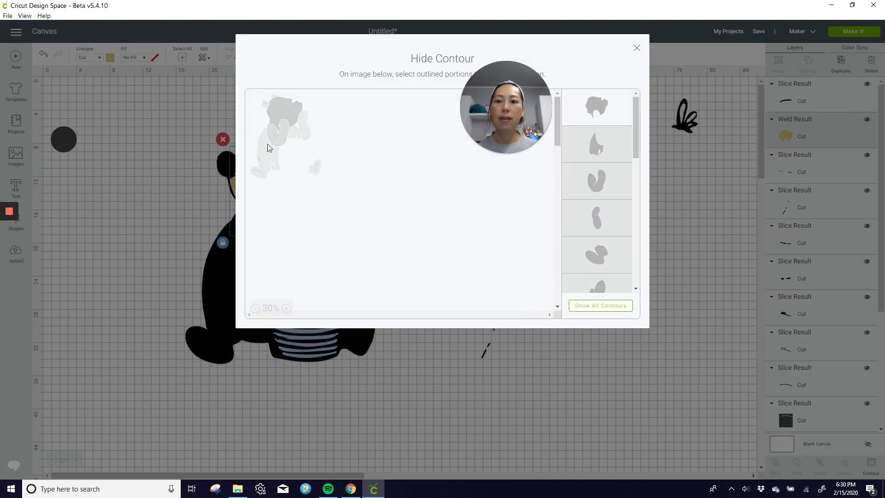
pyautogui.click(267, 143)
pyautogui.click(282, 131)
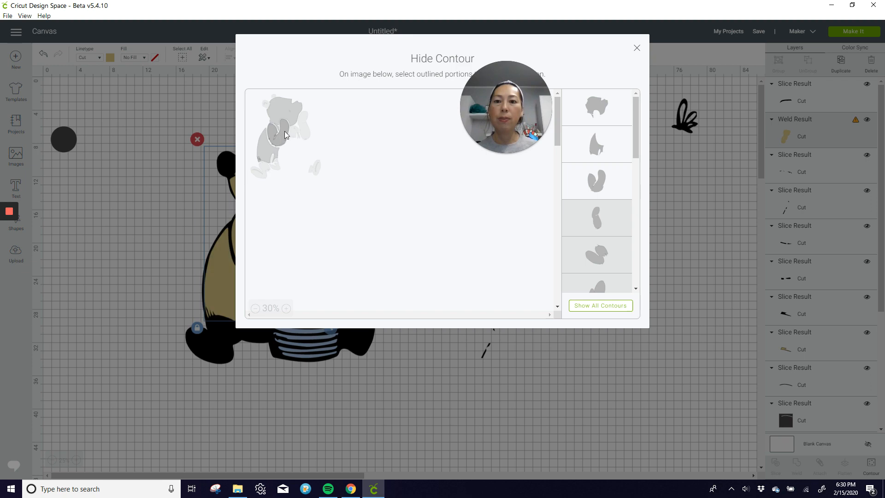
pyautogui.click(283, 131)
pyautogui.click(289, 109)
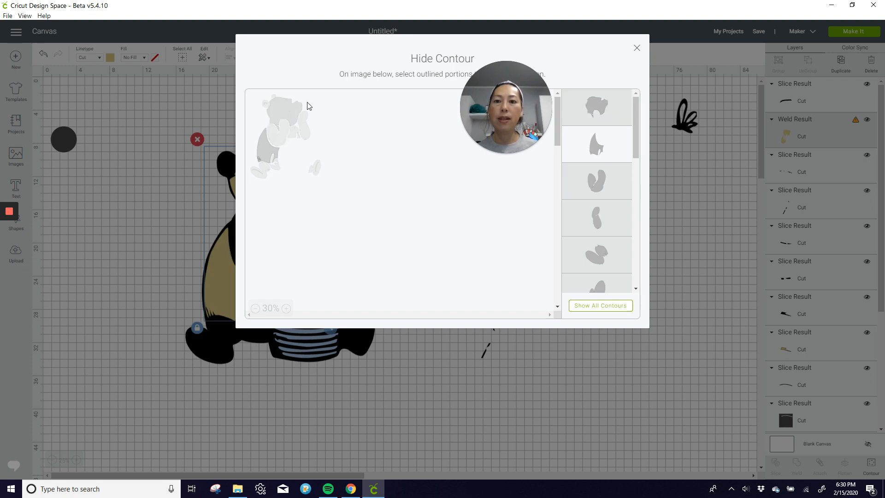
pyautogui.click(636, 46)
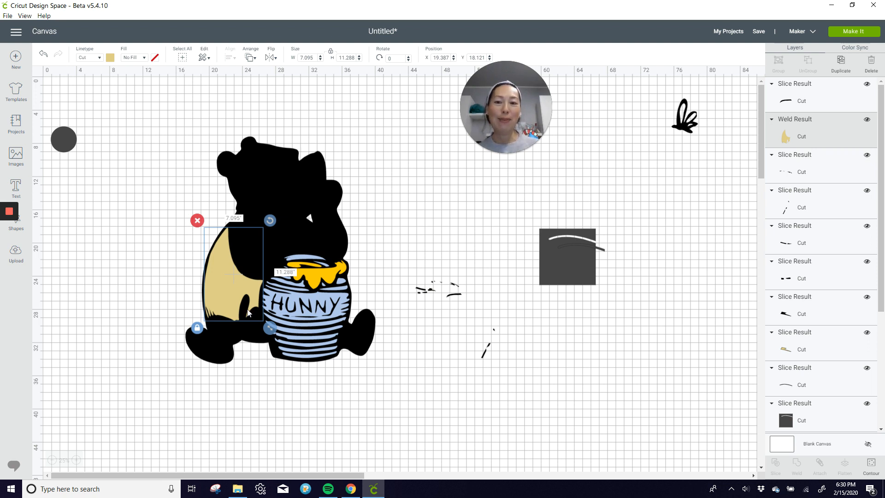
# Restore all hidden contours of the tan bear.
pyautogui.click(870, 466)
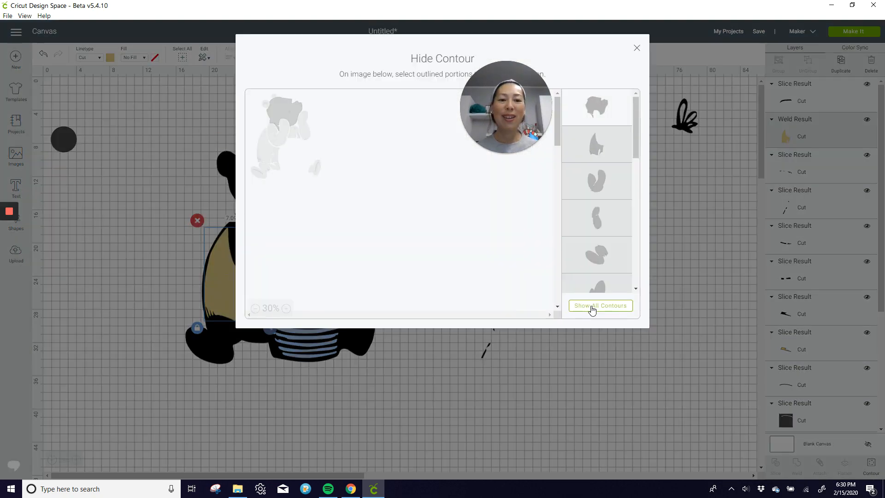
pyautogui.click(593, 308)
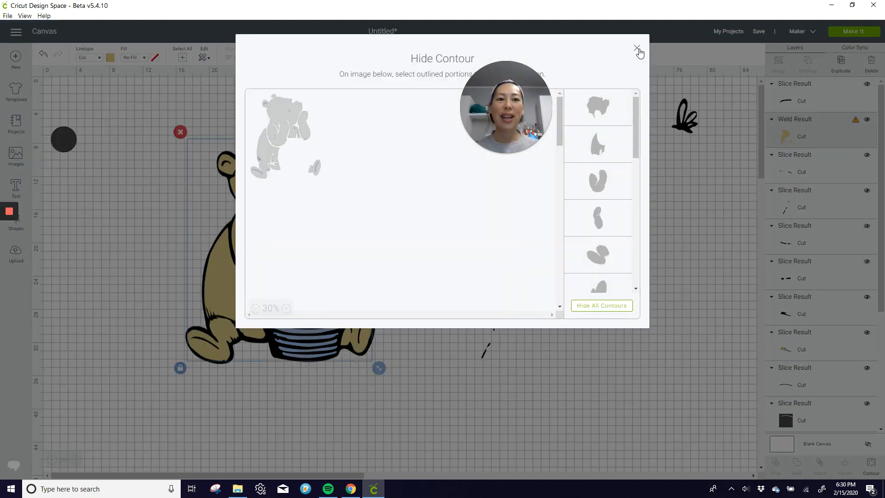
pyautogui.click(637, 48)
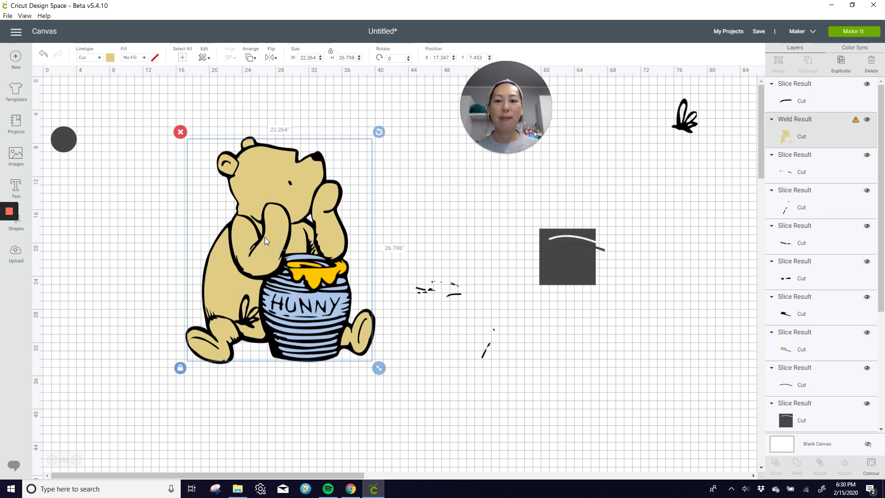
# Move the tan bear off the black silhouette onto empty canvas and delete the loose slivers with the sliced dark square.
pyautogui.moveTo(264, 237); pyautogui.dragTo(720, 349)
pyautogui.click(417, 245)
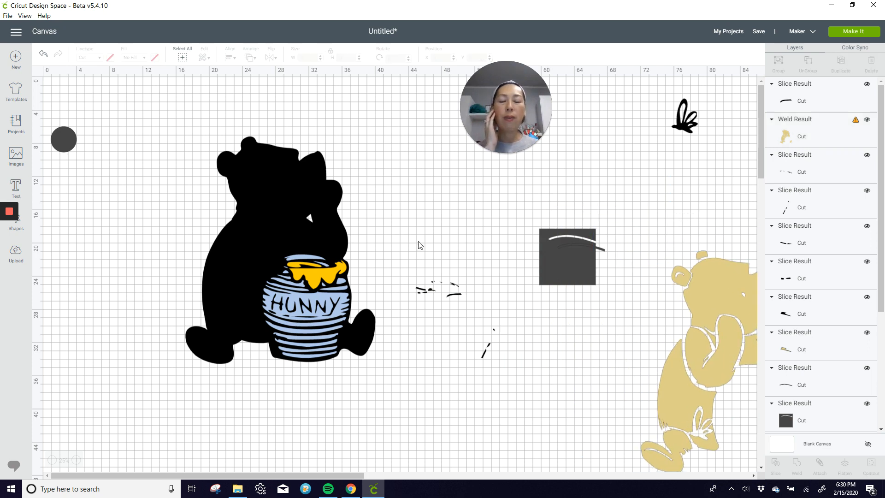
pyautogui.moveTo(404, 210); pyautogui.dragTo(607, 367)
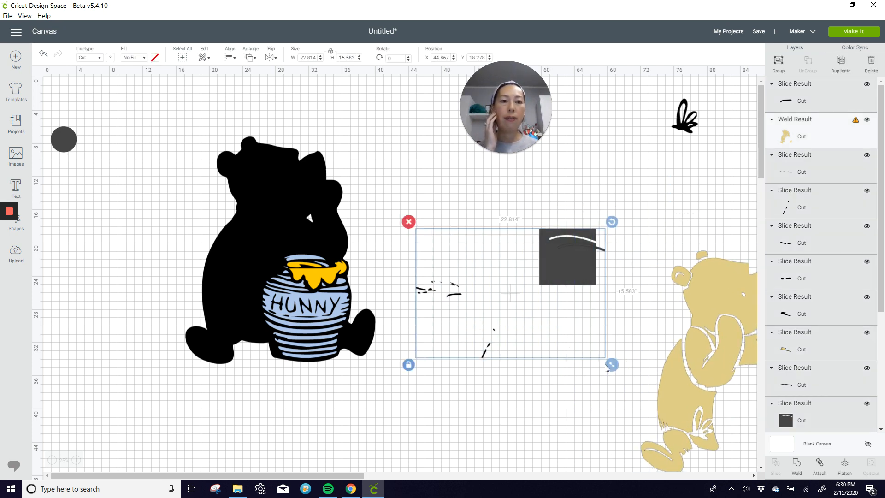
pyautogui.press('Delete')
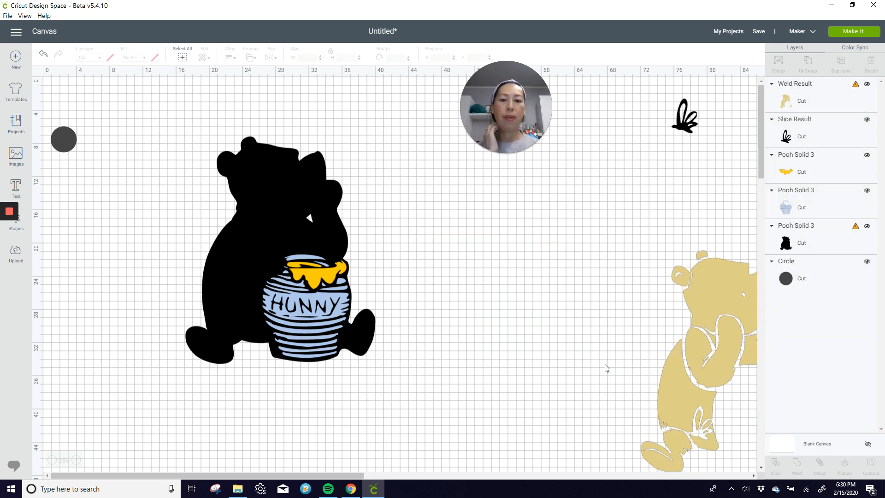
# Spread the black claw-shaped piece, tan bear, yellow honey and blue pot over the empty canvas, clear of the black silhouette.
pyautogui.click(688, 129)
pyautogui.moveTo(689, 129); pyautogui.dragTo(563, 218)
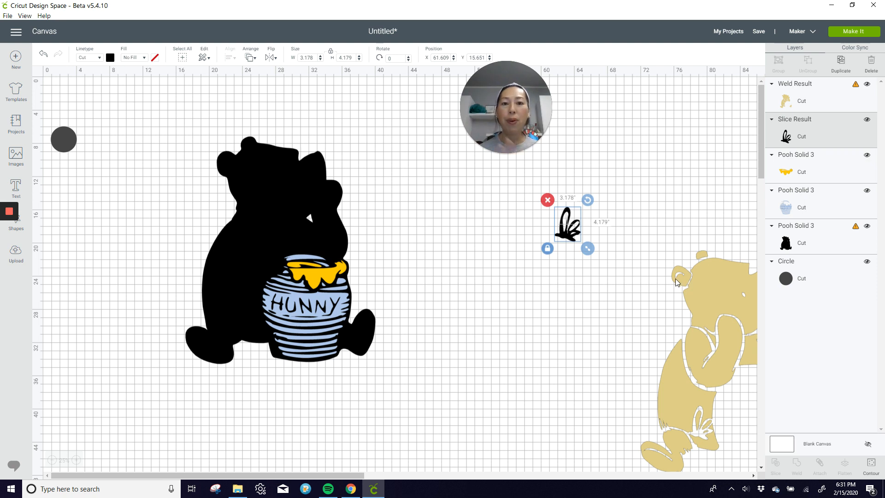
pyautogui.moveTo(567, 238); pyautogui.dragTo(543, 223)
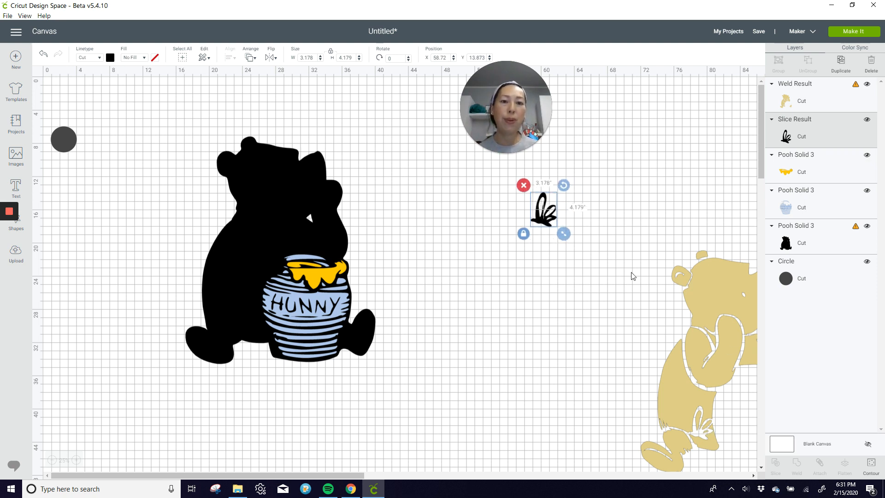
pyautogui.moveTo(736, 353); pyautogui.dragTo(647, 351)
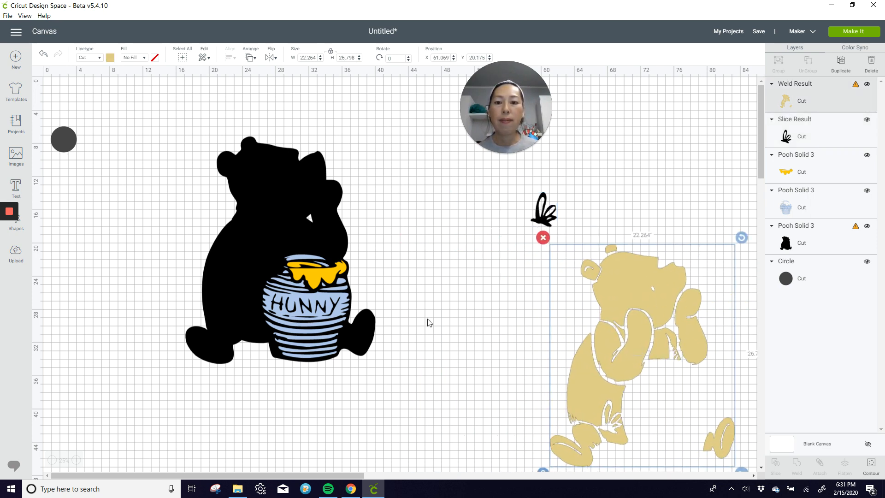
pyautogui.moveTo(338, 271); pyautogui.dragTo(553, 234)
pyautogui.click(323, 298)
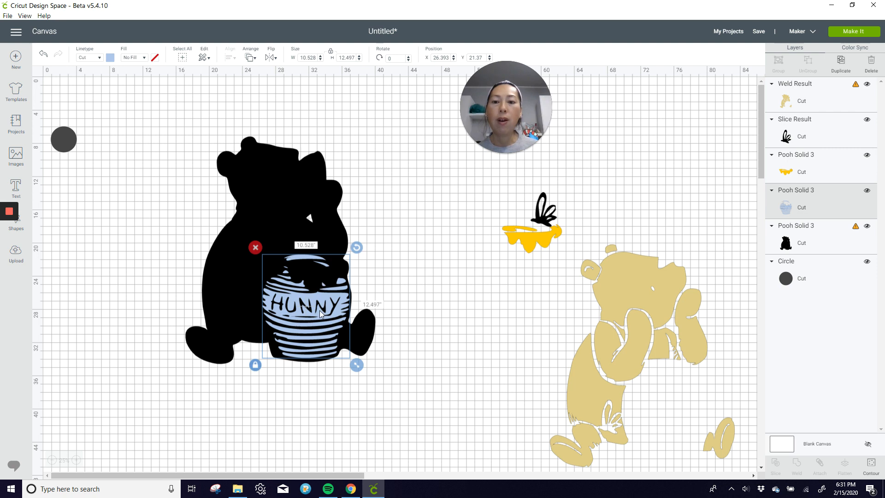
pyautogui.moveTo(320, 311); pyautogui.dragTo(465, 305)
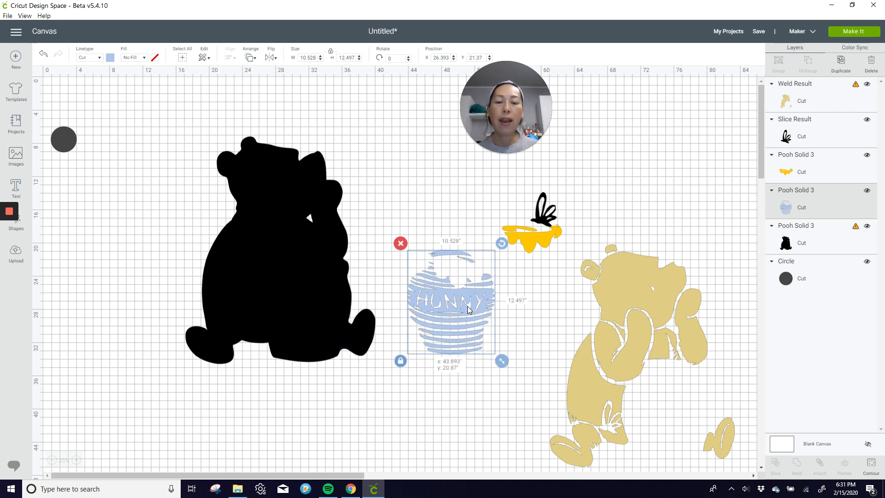
# Move the dark circle above the blue pot, duplicate it twice, and place one copy shrunk to about 1.222 inches across the pot's lower stripes.
pyautogui.click(64, 141)
pyautogui.moveTo(64, 141); pyautogui.dragTo(406, 170)
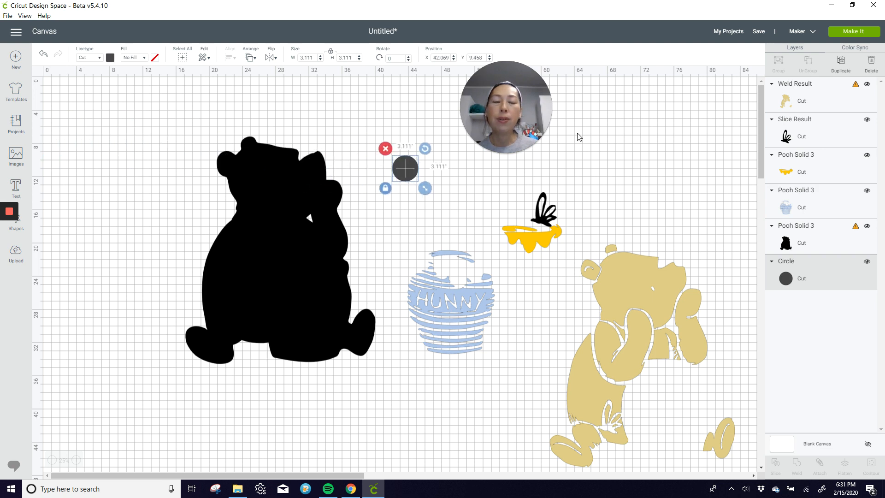
pyautogui.click(841, 59)
pyautogui.click(841, 60)
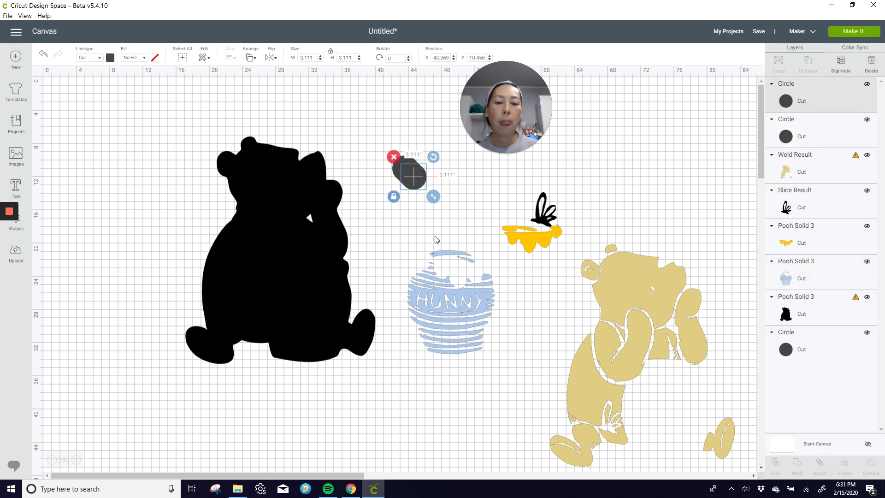
pyautogui.moveTo(412, 185); pyautogui.dragTo(435, 332)
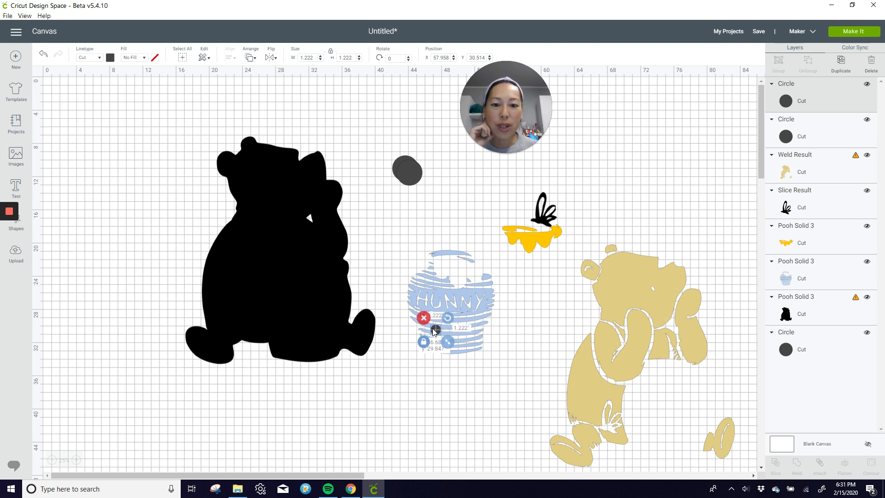
# Duplicate the small circle into three copies about 0.778 inch wide and place them bridging the blue pot's lowest stripes.
pyautogui.click(841, 61)
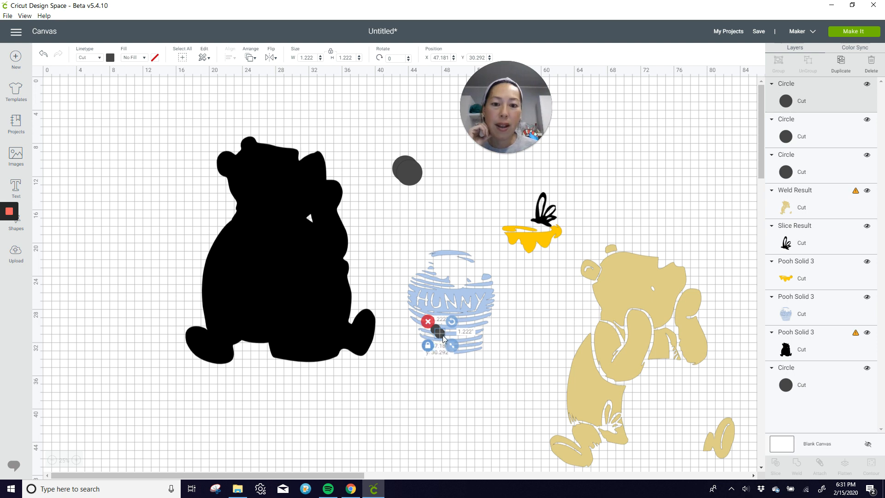
pyautogui.moveTo(445, 335); pyautogui.dragTo(545, 344)
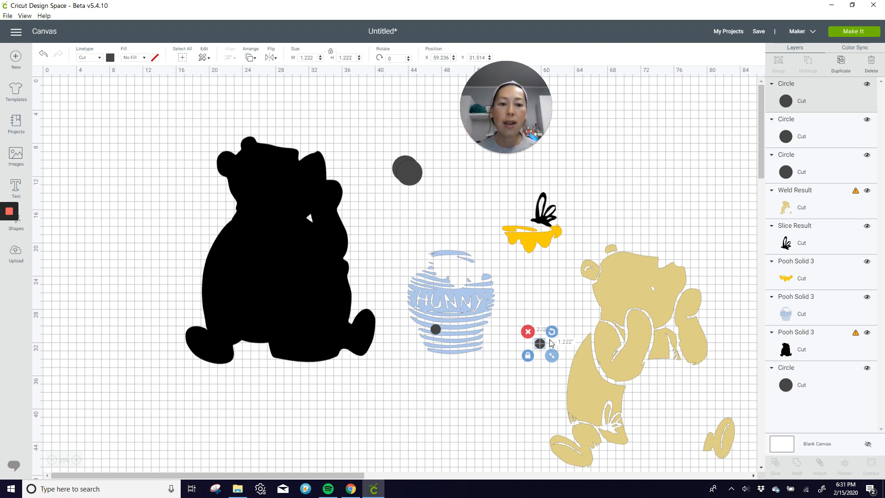
pyautogui.moveTo(542, 350); pyautogui.dragTo(445, 349)
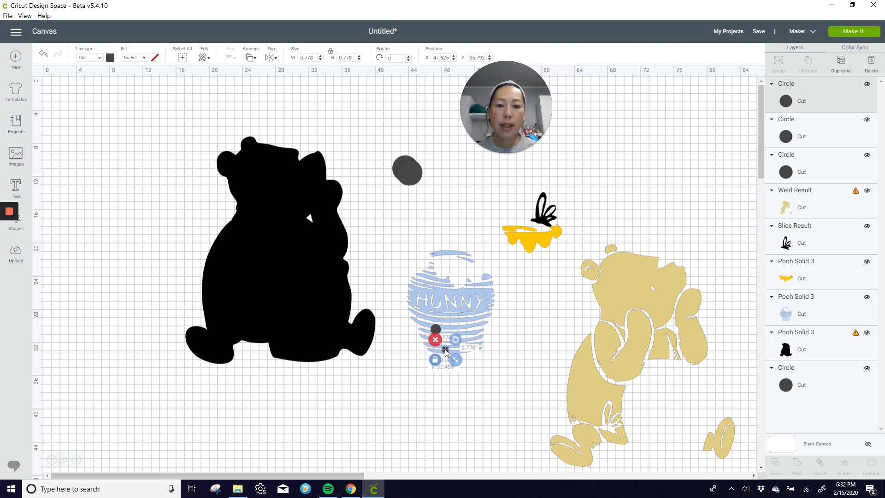
pyautogui.click(842, 62)
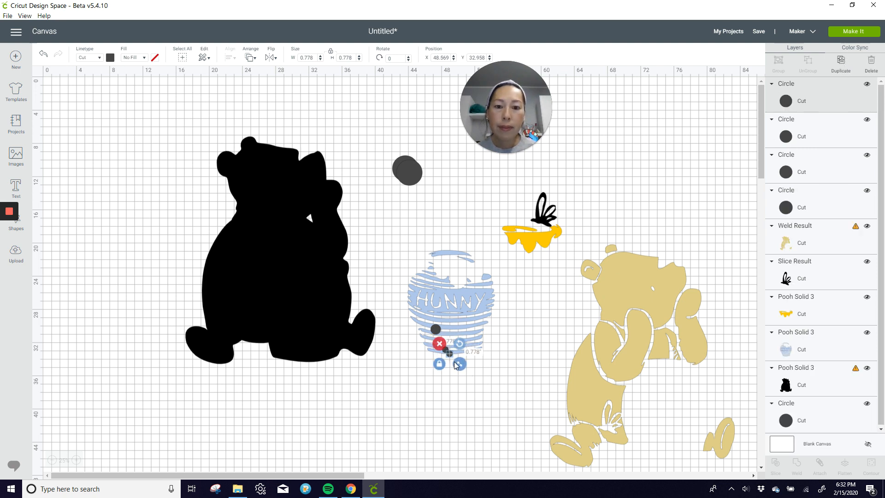
pyautogui.moveTo(464, 347)
pyautogui.mouseDown()
pyautogui.moveTo(496, 339)
pyautogui.moveTo(476, 345)
pyautogui.mouseUp()
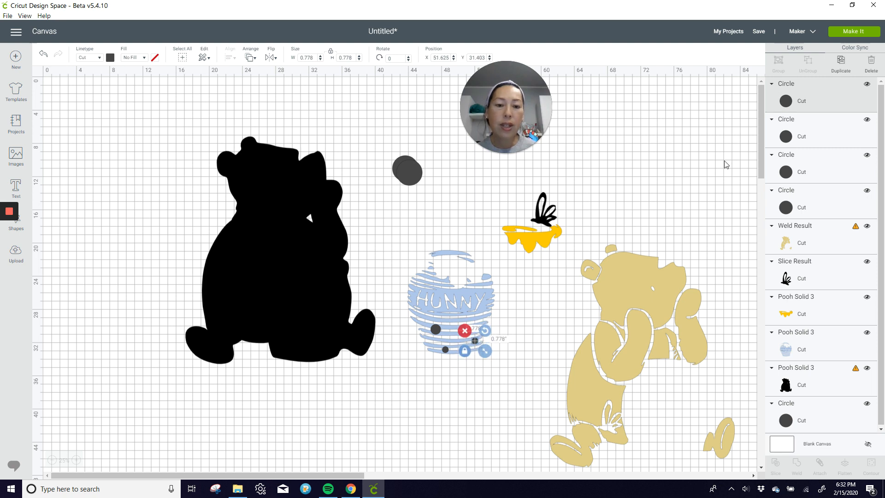
pyautogui.click(835, 63)
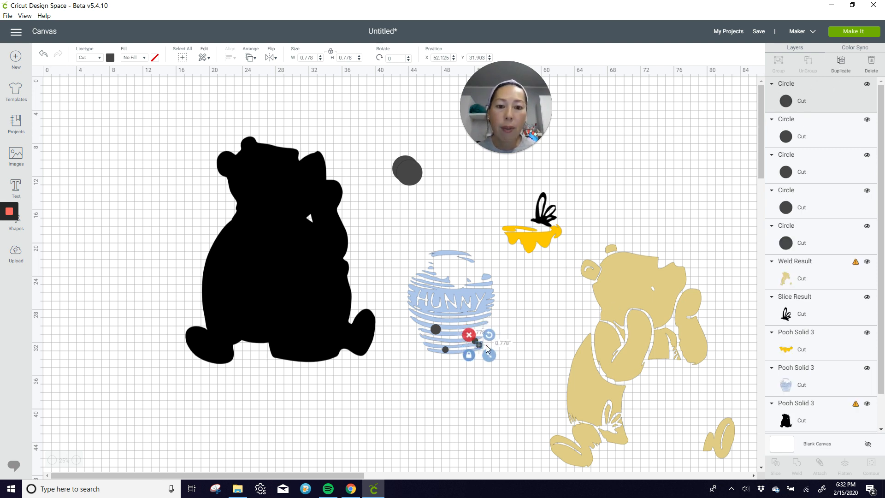
pyautogui.moveTo(478, 346); pyautogui.dragTo(445, 351)
# Select the blue pot with its four small circles, weld them together, and undo the weld.
pyautogui.moveTo(472, 397); pyautogui.dragTo(430, 287)
pyautogui.click(463, 417)
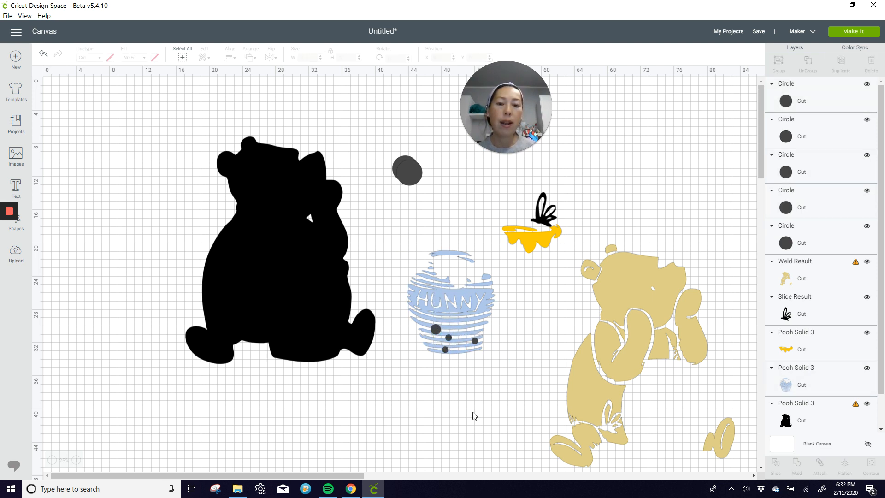
pyautogui.moveTo(496, 401); pyautogui.dragTo(427, 311)
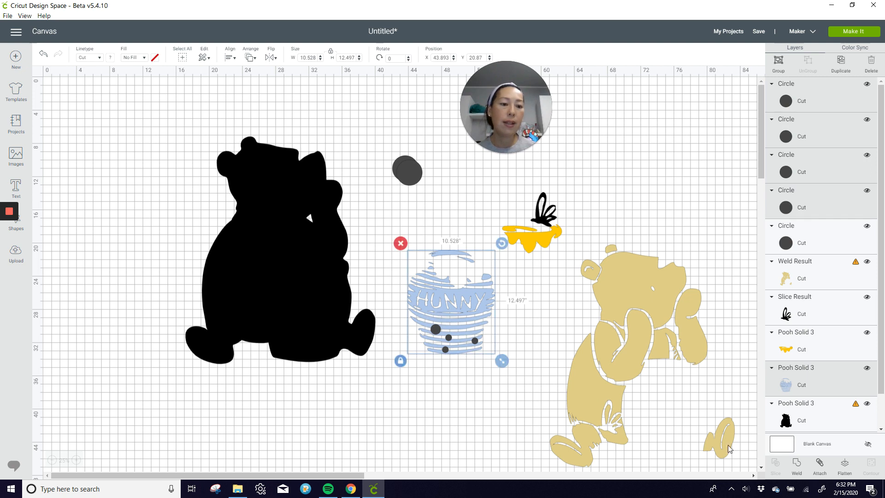
pyautogui.click(796, 463)
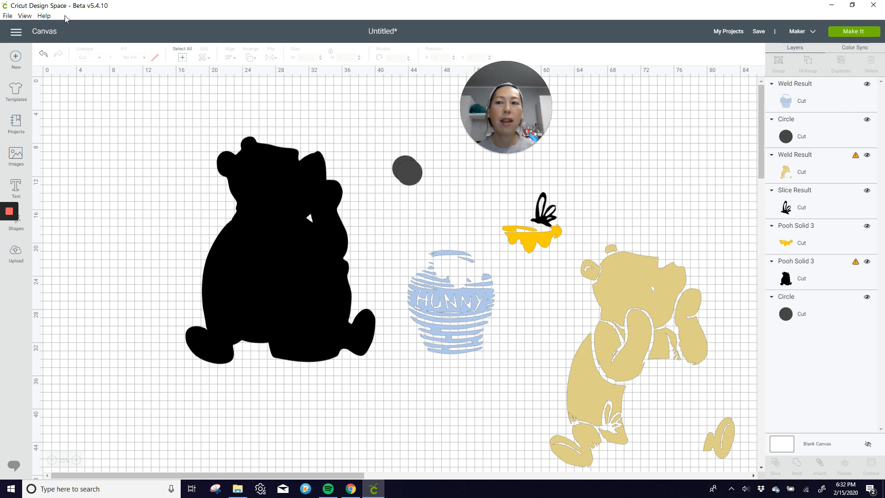
pyautogui.click(44, 53)
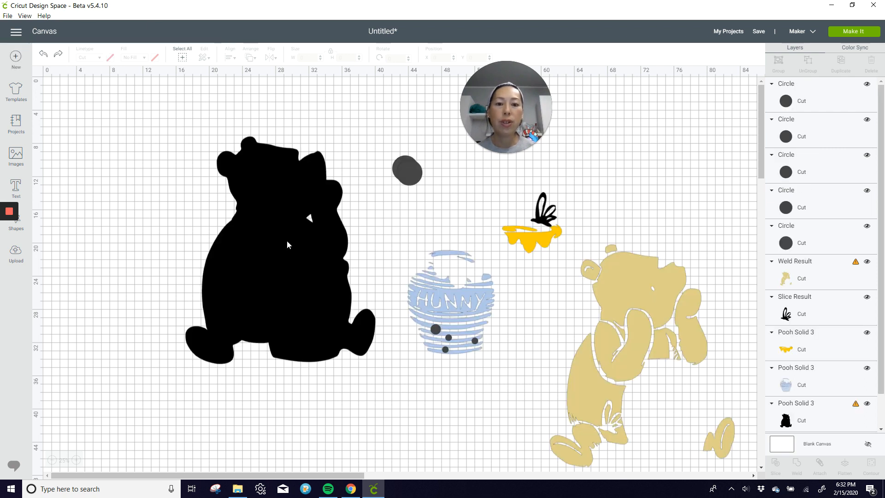
# Reshape the four small circles to stay within the pot's lowest stripes, making the upper one about 0.556 inch wide and 1 inch high.
pyautogui.click(434, 330)
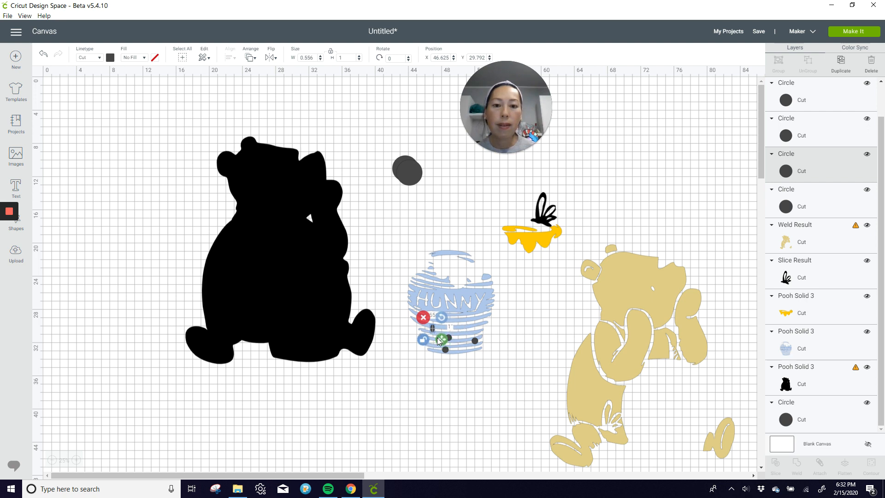
pyautogui.moveTo(439, 341); pyautogui.dragTo(483, 348)
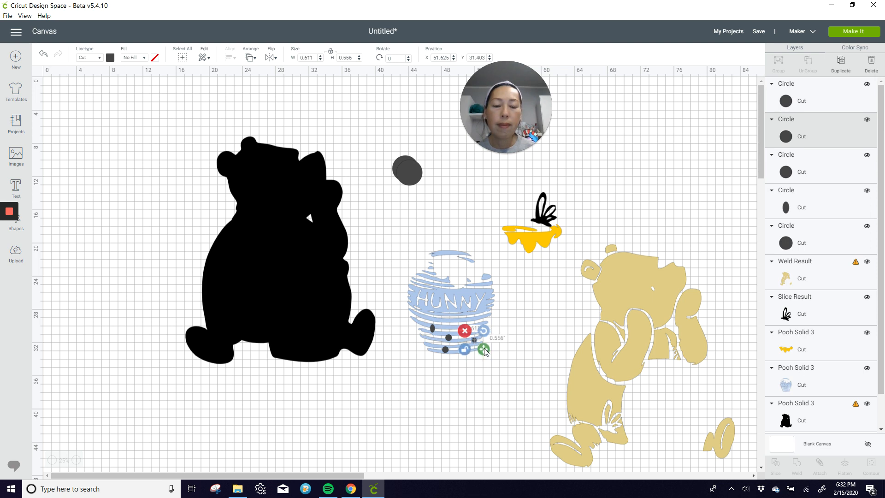
pyautogui.click(450, 337)
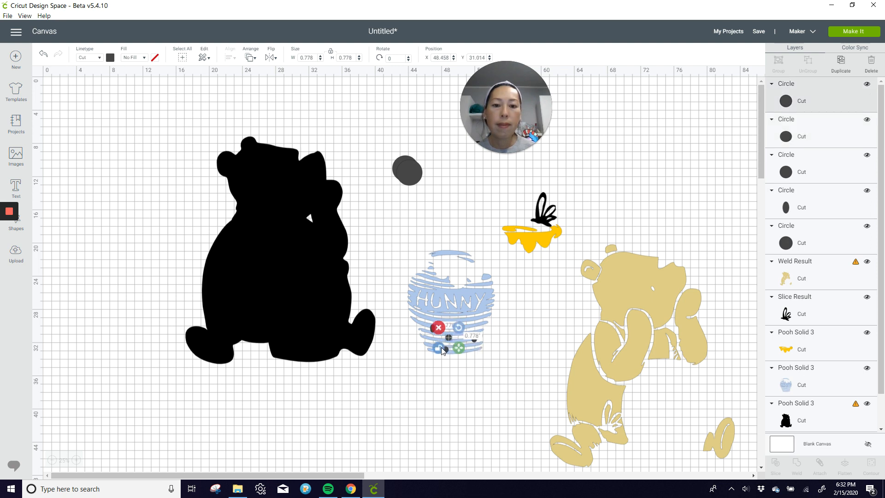
pyautogui.click(457, 377)
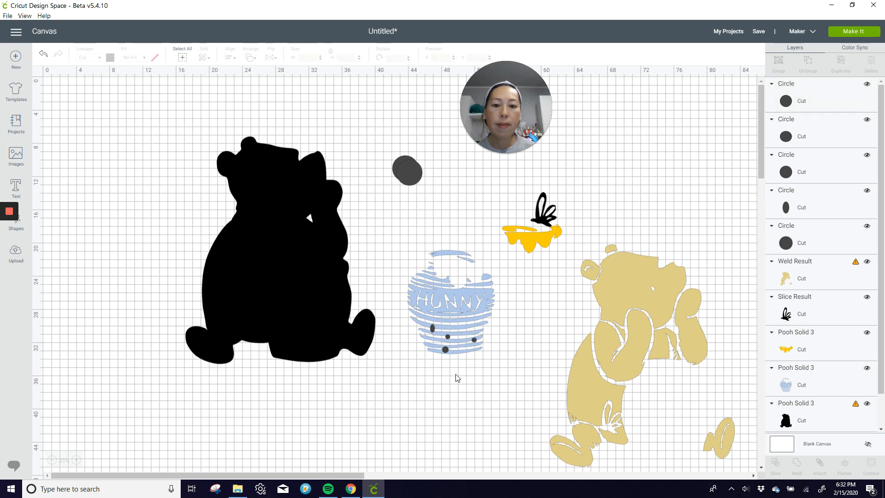
pyautogui.click(445, 352)
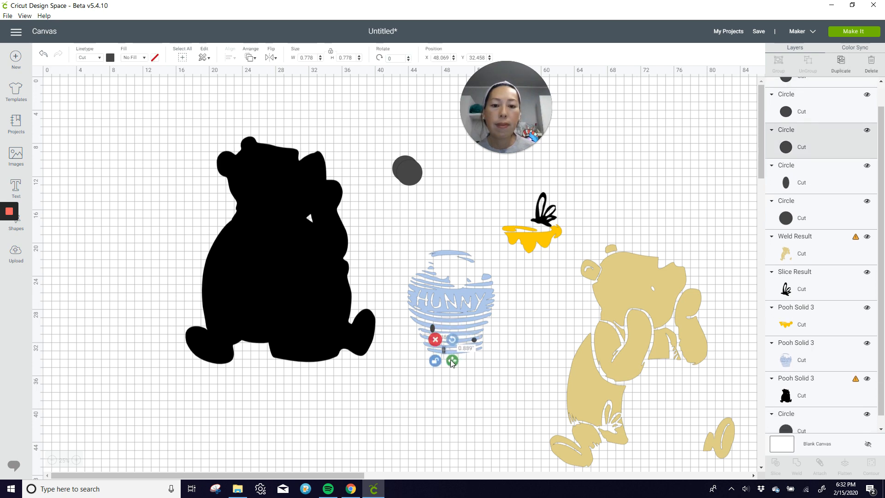
pyautogui.click(464, 380)
# Select the blue pot together with its four reshaped circles and weld them into one piece.
pyautogui.moveTo(499, 387); pyautogui.dragTo(436, 330)
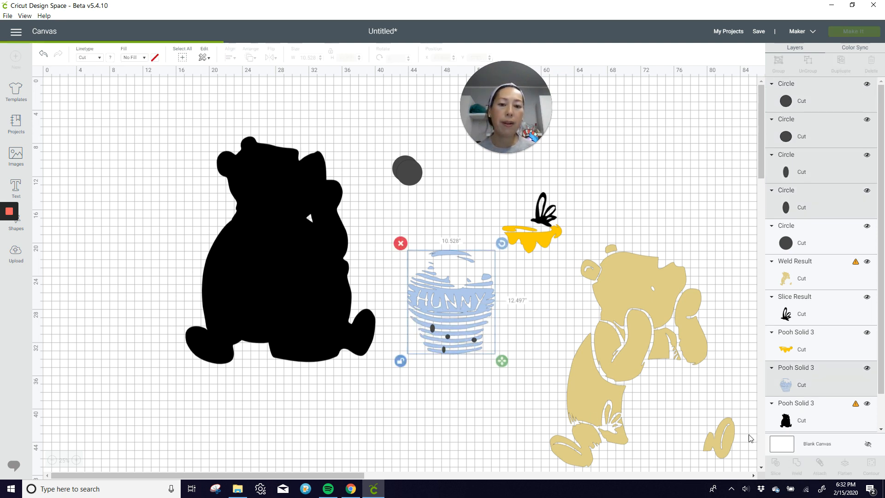
pyautogui.click(796, 463)
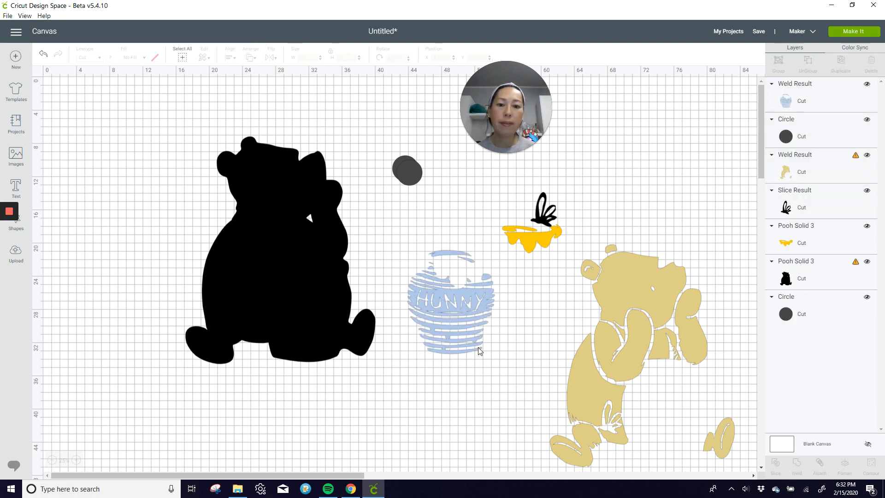
pyautogui.click(466, 288)
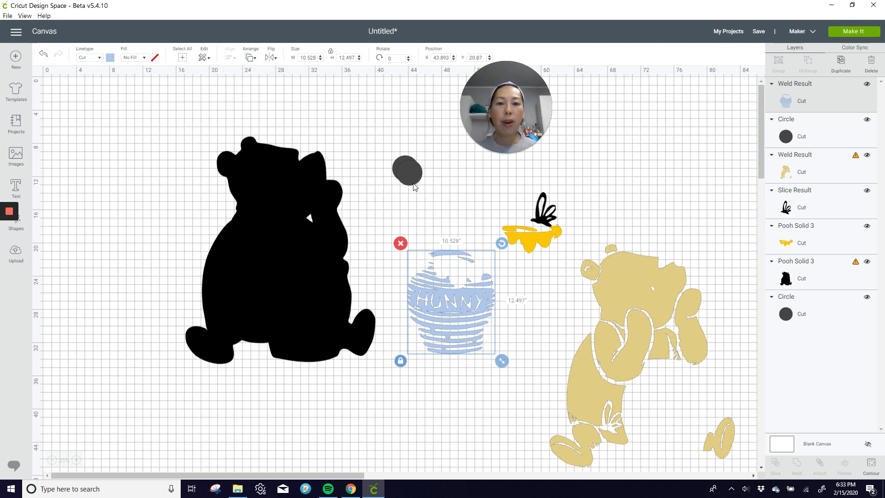
# Place one large dark circle, shrunk to about 0.611 inch, across the gap under the Y of HUNNY, and nudge the pot up slightly.
pyautogui.moveTo(414, 183); pyautogui.dragTo(459, 205)
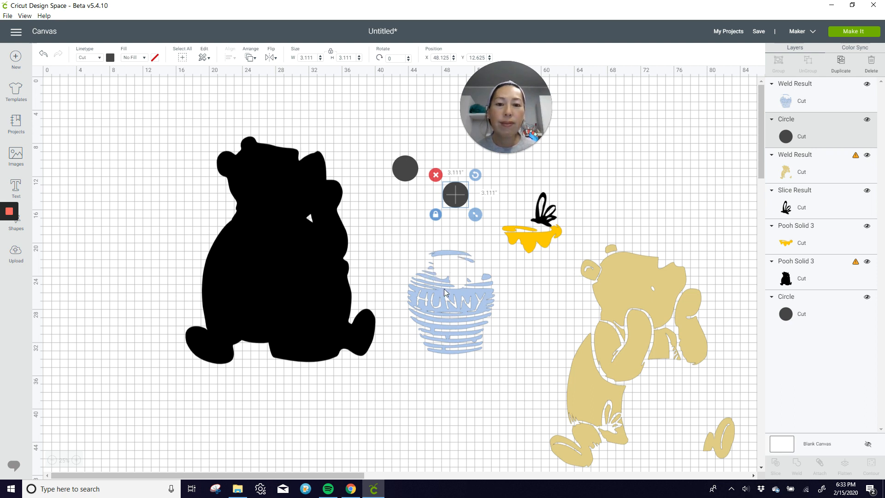
pyautogui.moveTo(461, 199); pyautogui.dragTo(484, 315)
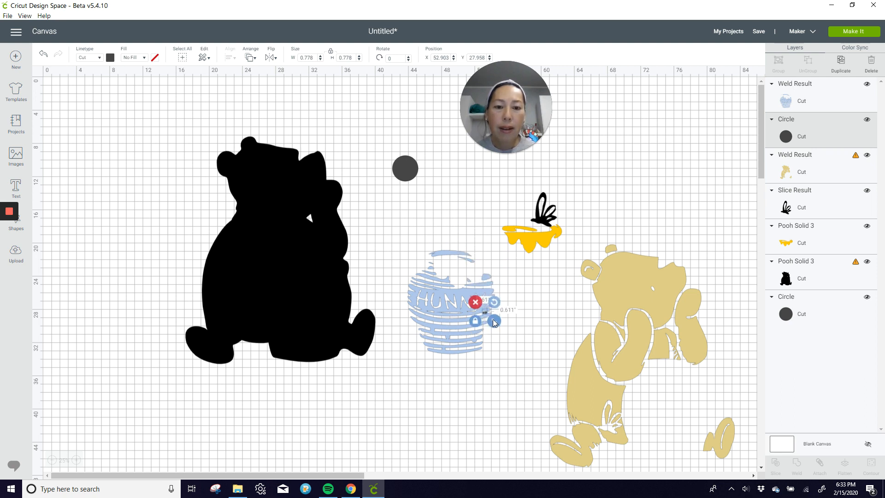
pyautogui.click(486, 314)
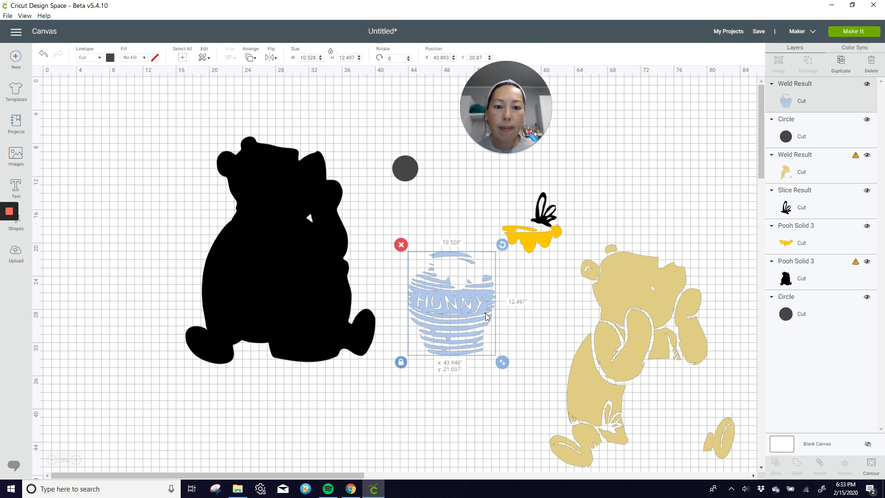
pyautogui.moveTo(486, 314); pyautogui.dragTo(486, 313)
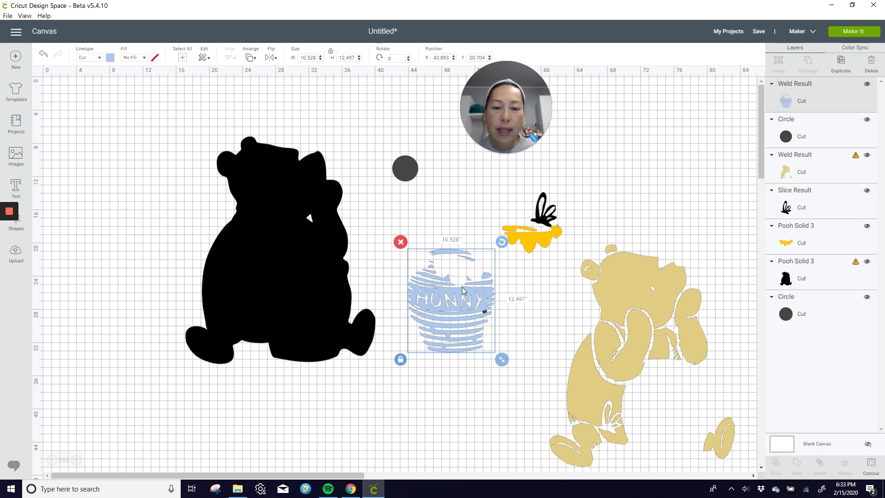
# Make three copies of the large circle, flatten one to about 0.889 by 0.5 inch above the HUNNY band, and duplicate it onto the upper-left stripes.
pyautogui.click(405, 174)
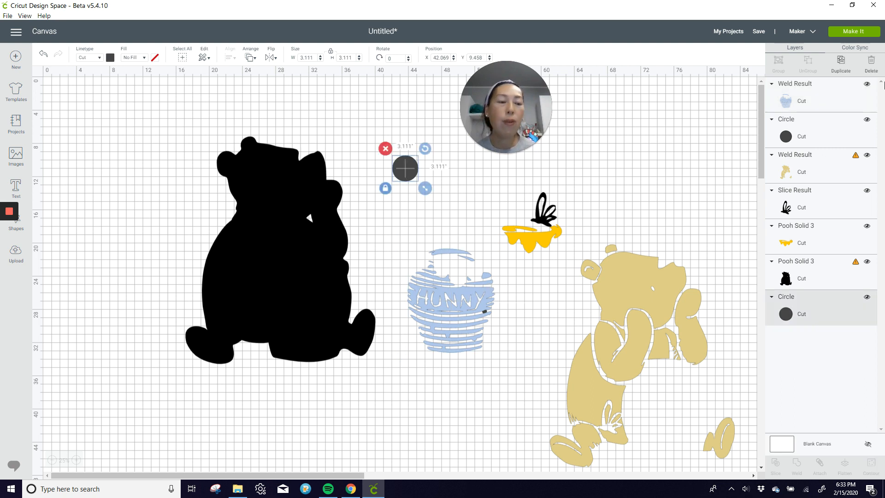
pyautogui.click(841, 62)
pyautogui.click(841, 62)
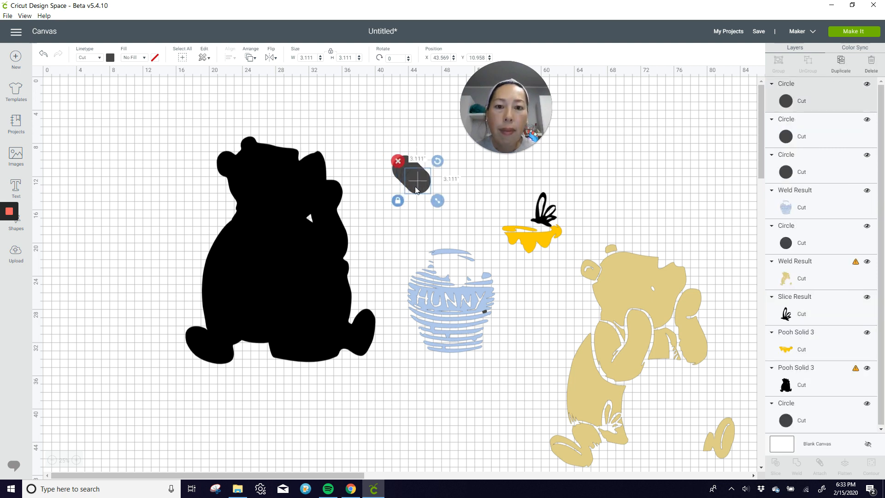
pyautogui.moveTo(416, 190); pyautogui.dragTo(467, 287)
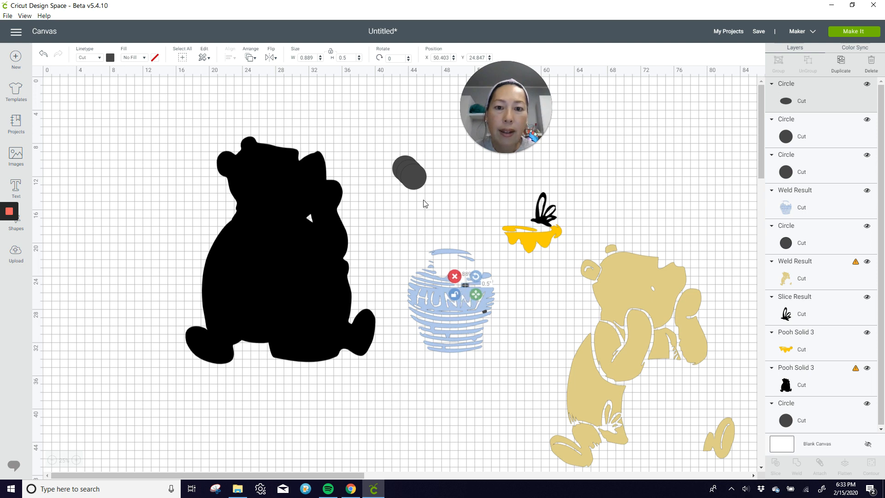
pyautogui.click(841, 64)
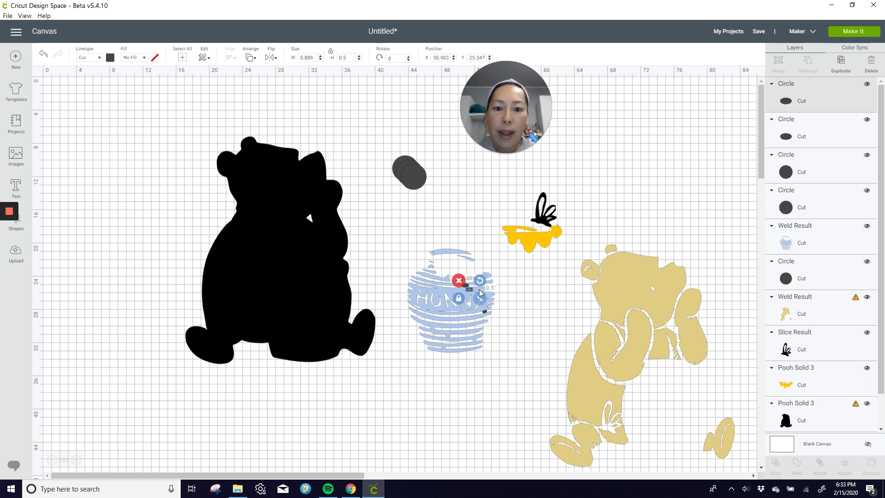
pyautogui.moveTo(471, 291); pyautogui.dragTo(415, 281)
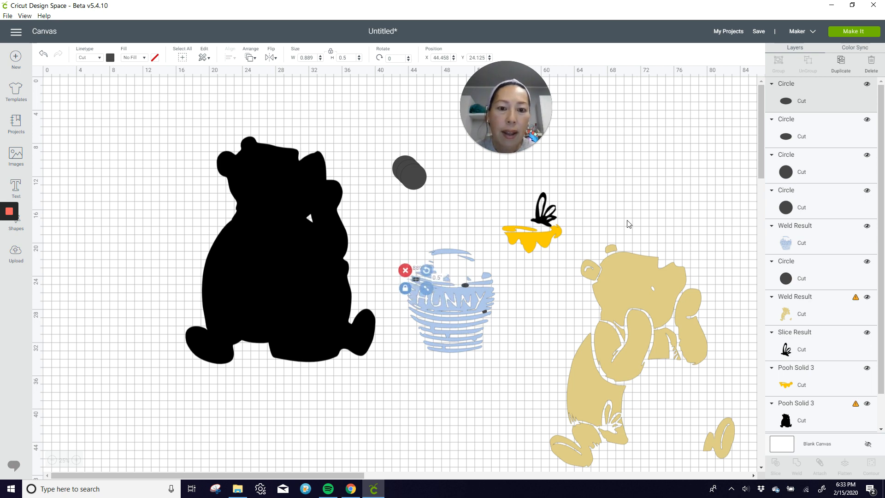
# Weld the pot with its three bridging circles and recolour the welded pot light blue.
pyautogui.click(507, 378)
pyautogui.moveTo(495, 385); pyautogui.dragTo(404, 249)
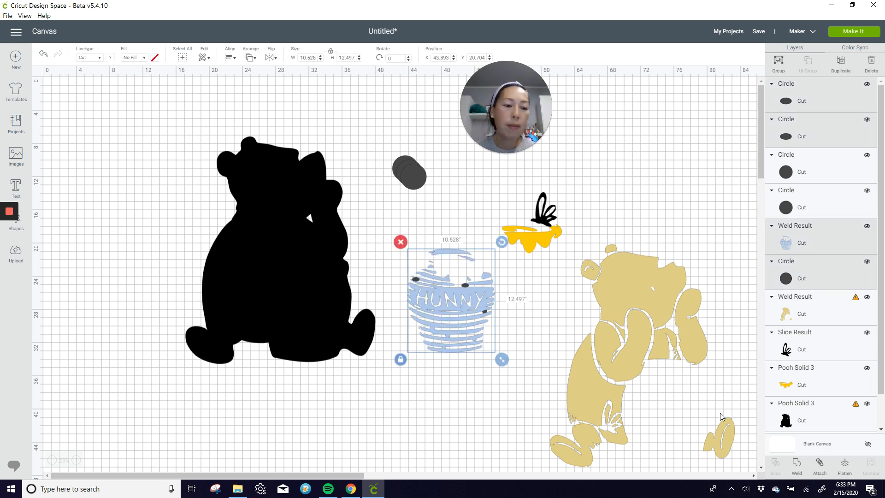
pyautogui.click(796, 465)
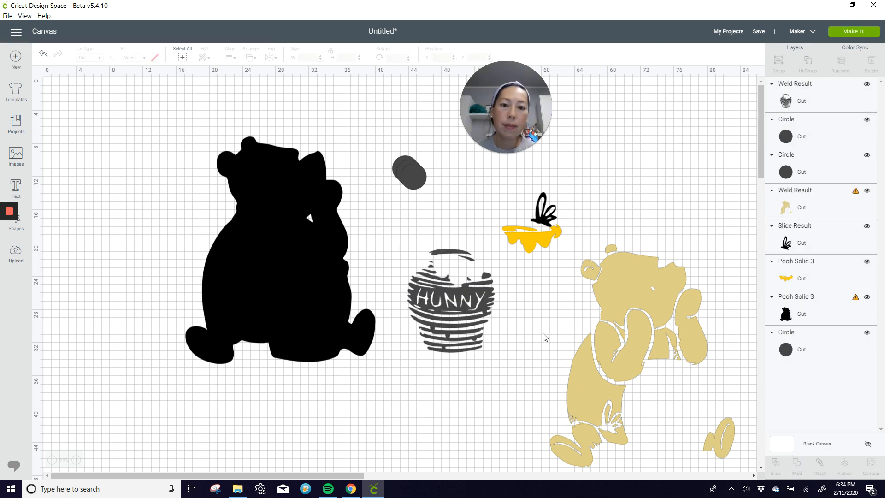
pyautogui.click(463, 295)
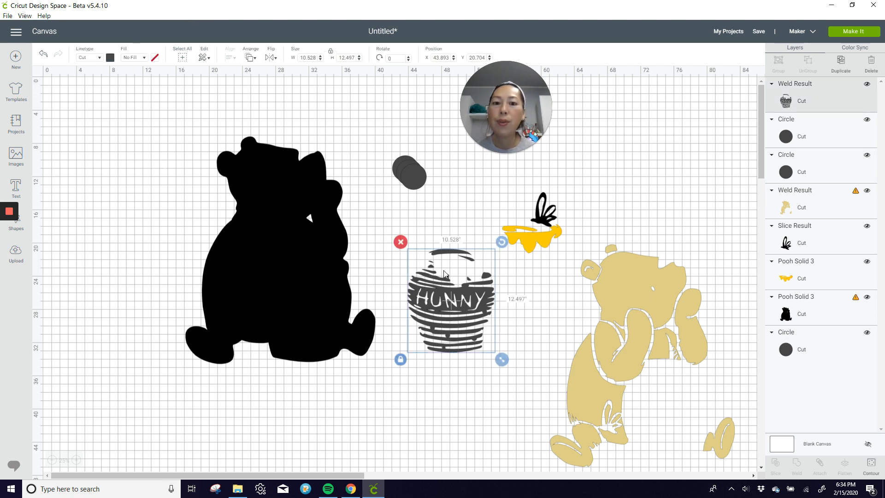
pyautogui.click(109, 58)
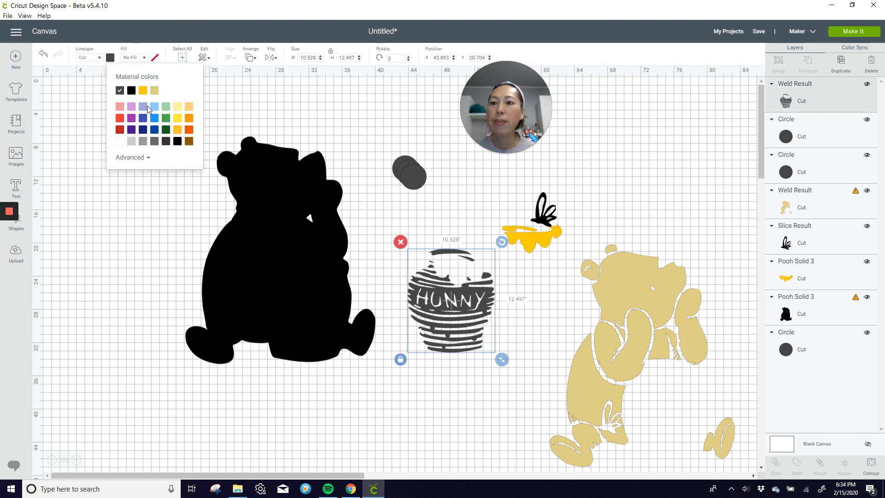
pyautogui.click(154, 106)
pyautogui.click(455, 369)
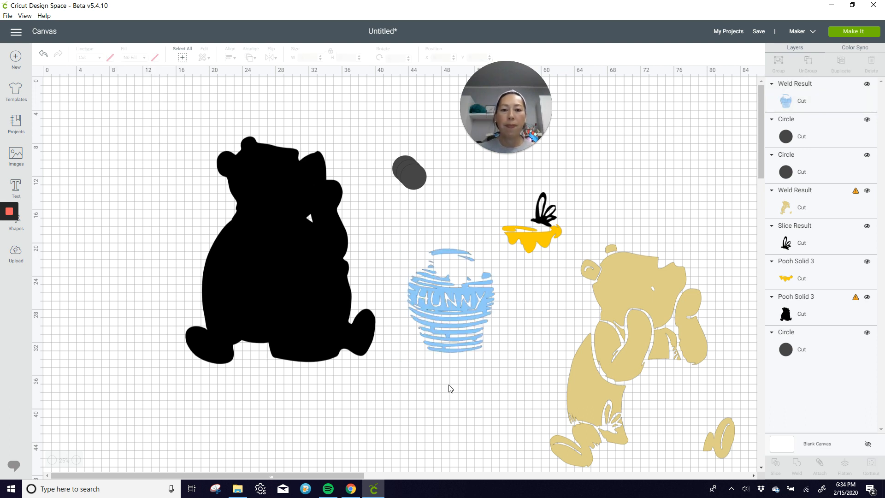
# Duplicate the light blue pot and place the copy on the empty canvas below the original.
pyautogui.click(461, 301)
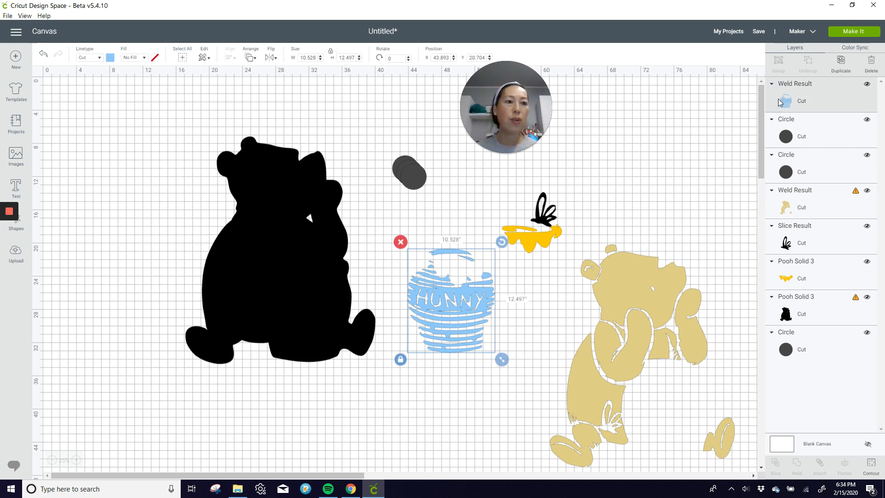
pyautogui.click(841, 65)
pyautogui.moveTo(445, 334); pyautogui.dragTo(392, 434)
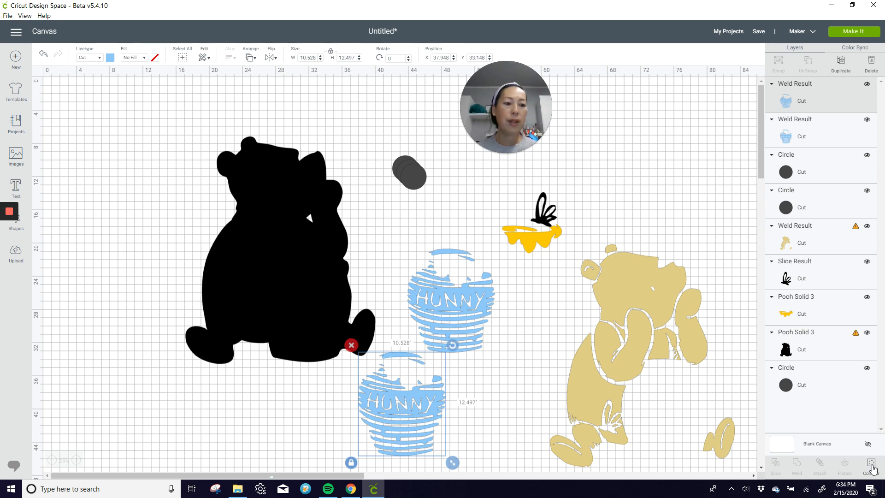
# Use Contour on the copied pot to hide everything except the two lower groups of stripes.
pyautogui.click(871, 465)
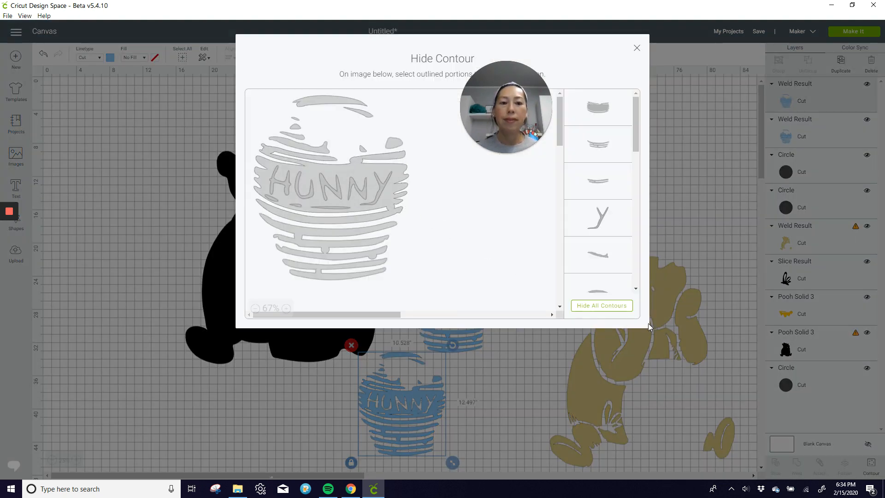
pyautogui.click(602, 305)
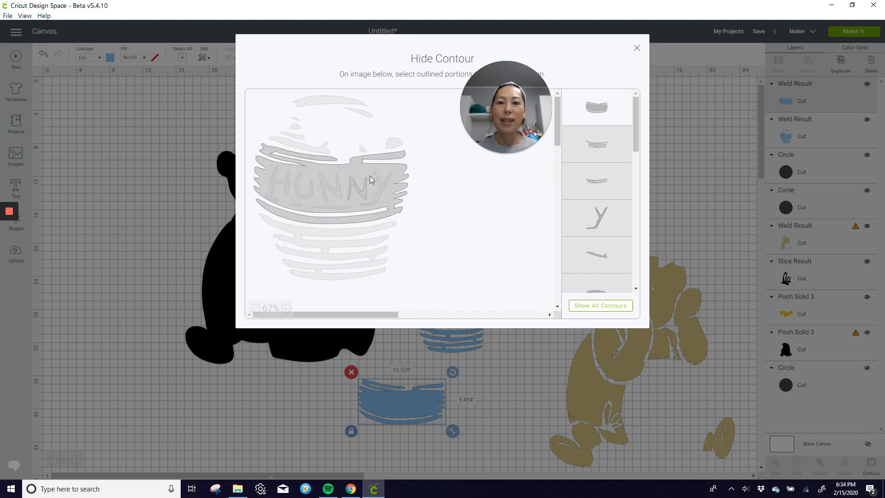
pyautogui.click(356, 233)
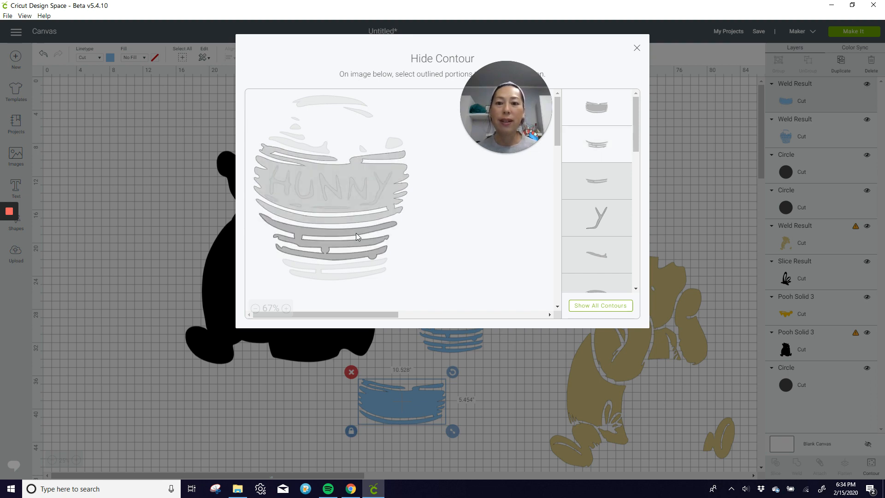
pyautogui.click(376, 264)
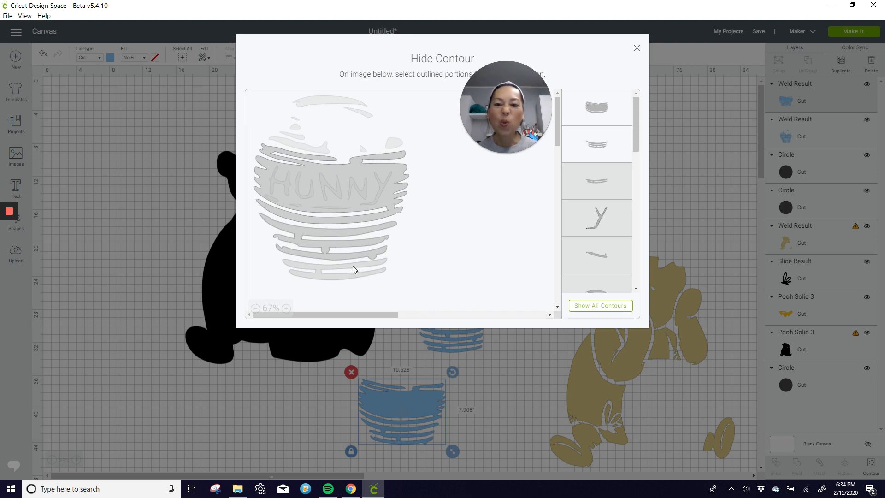
pyautogui.click(339, 266)
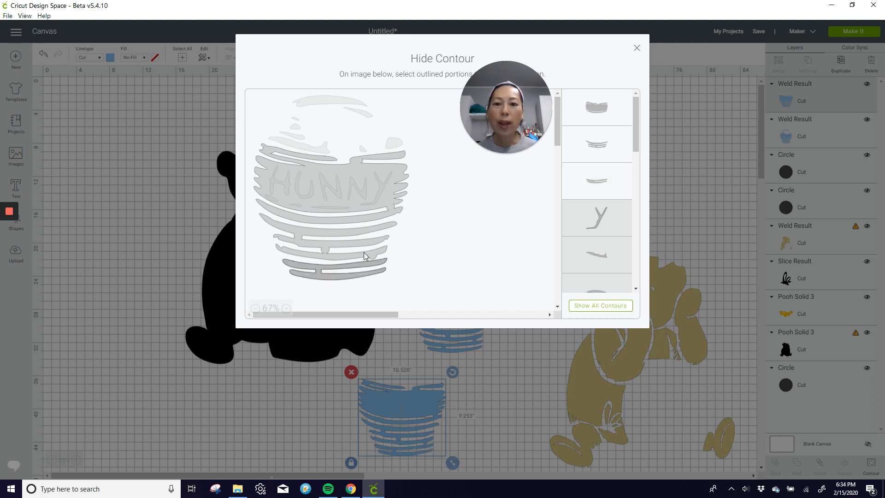
pyautogui.click(404, 179)
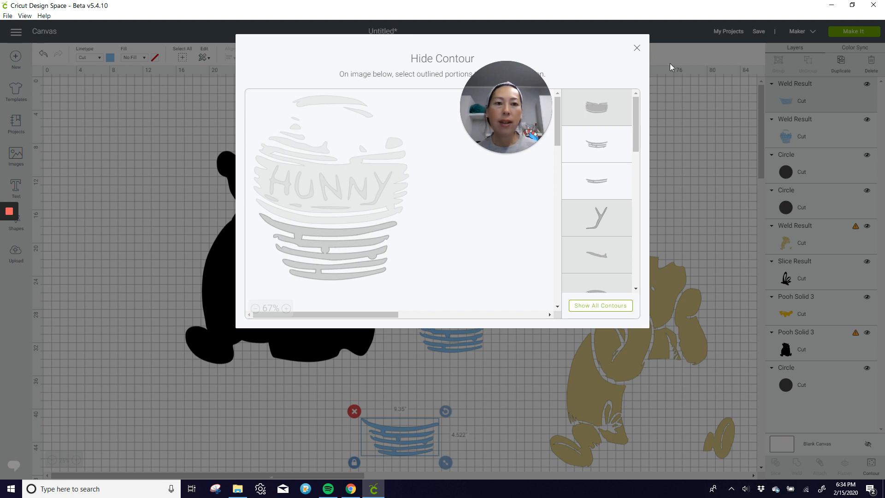
pyautogui.click(636, 48)
# Place a small dark circle across the gap between the two lower stripe groups and weld them together.
pyautogui.moveTo(413, 174); pyautogui.dragTo(424, 445)
pyautogui.click(463, 442)
pyautogui.moveTo(477, 451); pyautogui.dragTo(406, 444)
pyautogui.click(797, 465)
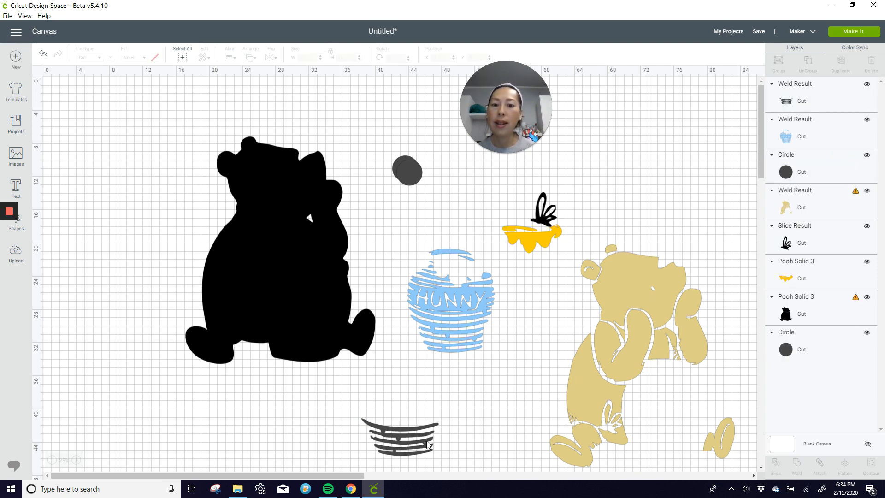
# Recolour the welded lower stripes with the same light blue as the pot.
pyautogui.click(428, 444)
pyautogui.click(110, 58)
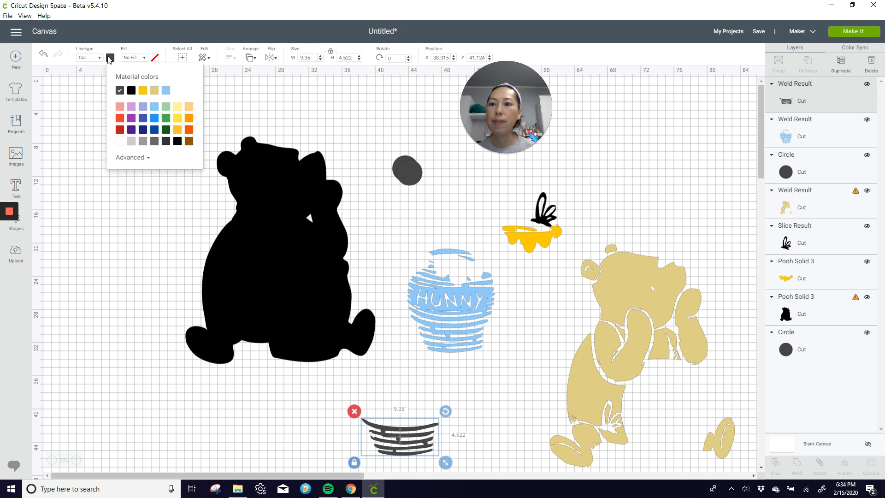
pyautogui.click(166, 91)
# Move the tan bear onto the black silhouette and fit the welded stripes onto the base of the silhouette's pot.
pyautogui.moveTo(387, 434); pyautogui.dragTo(472, 387)
pyautogui.moveTo(660, 348); pyautogui.dragTo(300, 245)
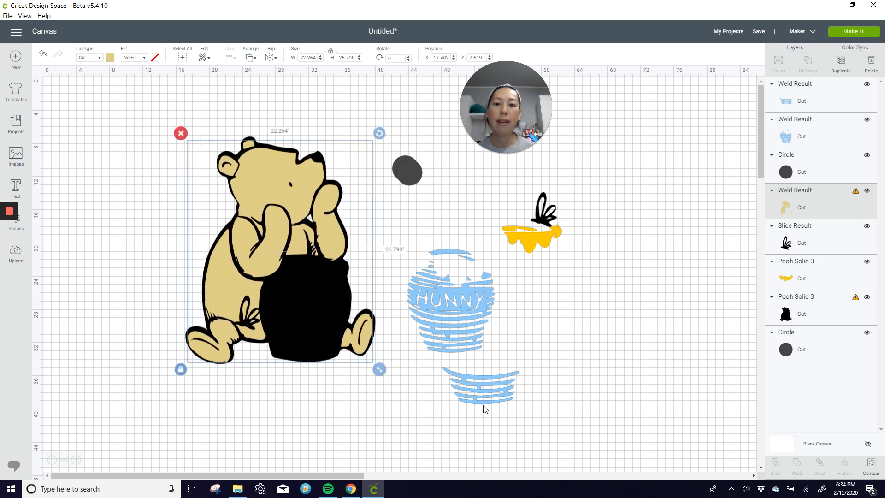
pyautogui.moveTo(483, 407); pyautogui.dragTo(306, 350)
# Use Contour on the remaining full pot to hide its two lower groups of stripes.
pyautogui.click(444, 311)
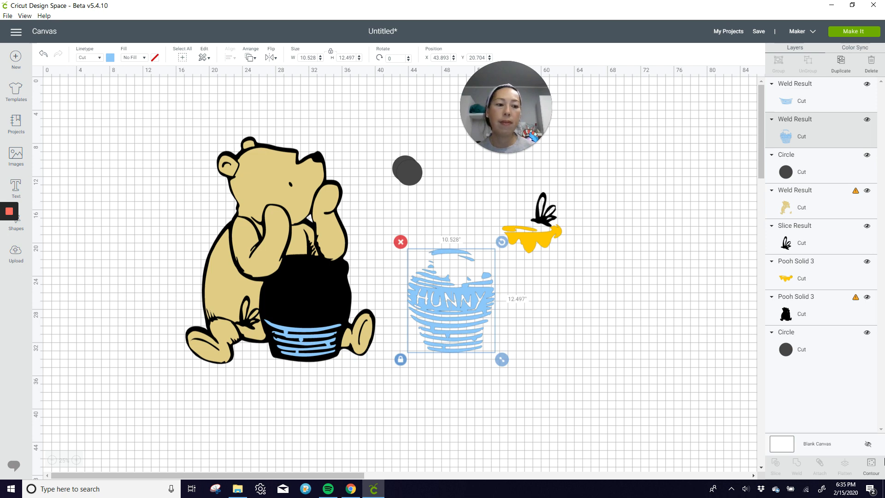
pyautogui.click(870, 465)
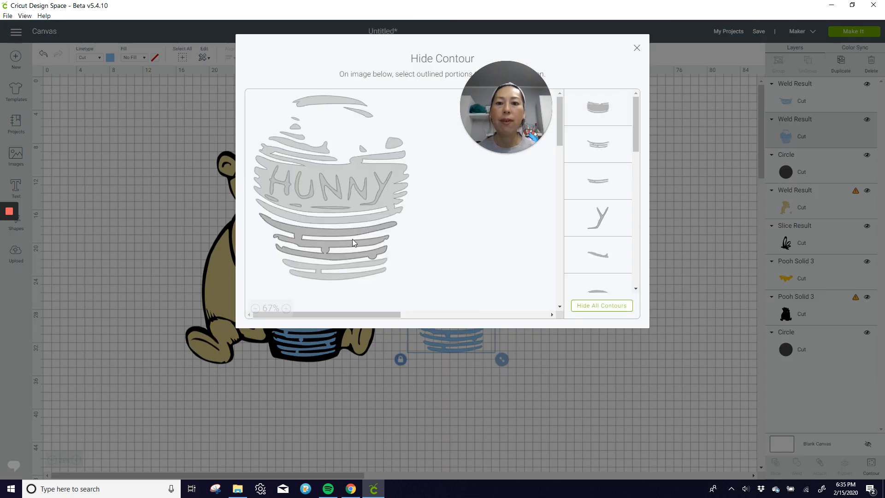
pyautogui.click(352, 238)
pyautogui.click(373, 270)
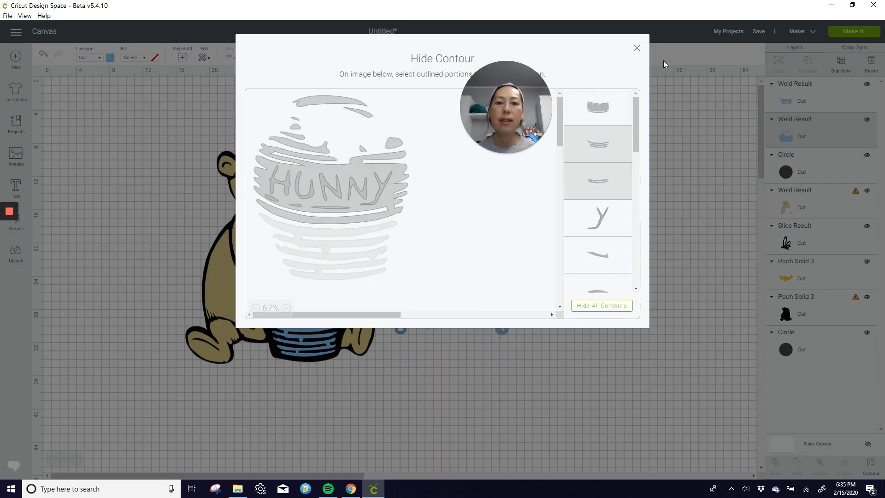
# Close the contour editor, then place the blue HUNNY piece and the yellow honey drip onto the black honey pot.
pyautogui.click(636, 48)
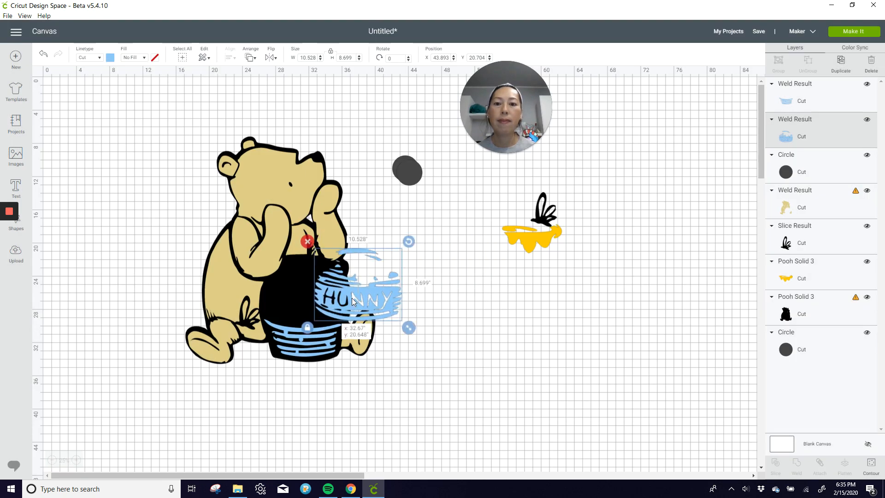
pyautogui.moveTo(352, 301); pyautogui.dragTo(313, 306)
pyautogui.moveTo(311, 303); pyautogui.dragTo(310, 303)
pyautogui.moveTo(528, 243); pyautogui.dragTo(516, 283)
# Move the blue lower stripes and the HUNNY piece off the pot to the empty canvas far right of the bear, HUNNY above the stripes.
pyautogui.moveTo(320, 336); pyautogui.dragTo(677, 367)
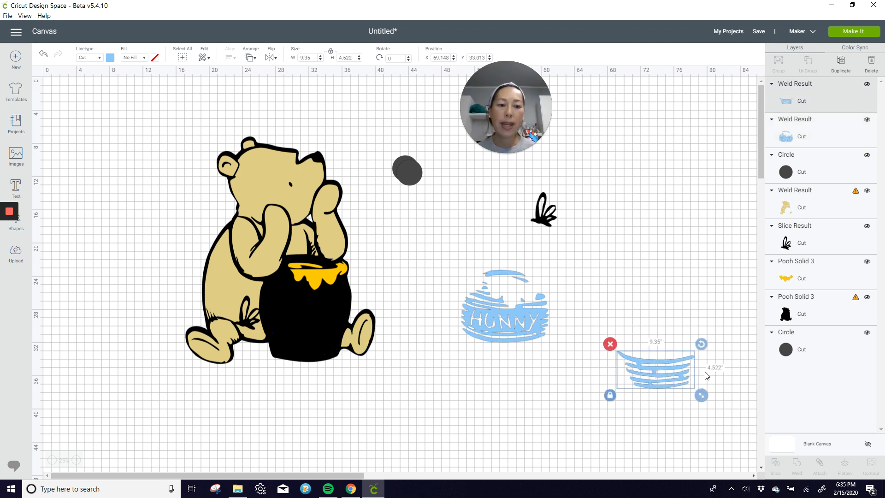
pyautogui.click(510, 332)
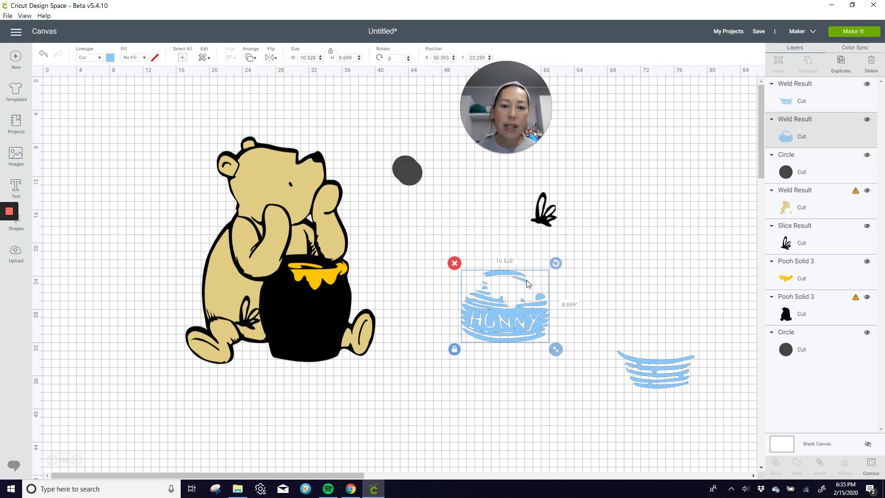
pyautogui.moveTo(524, 321); pyautogui.dragTo(647, 304)
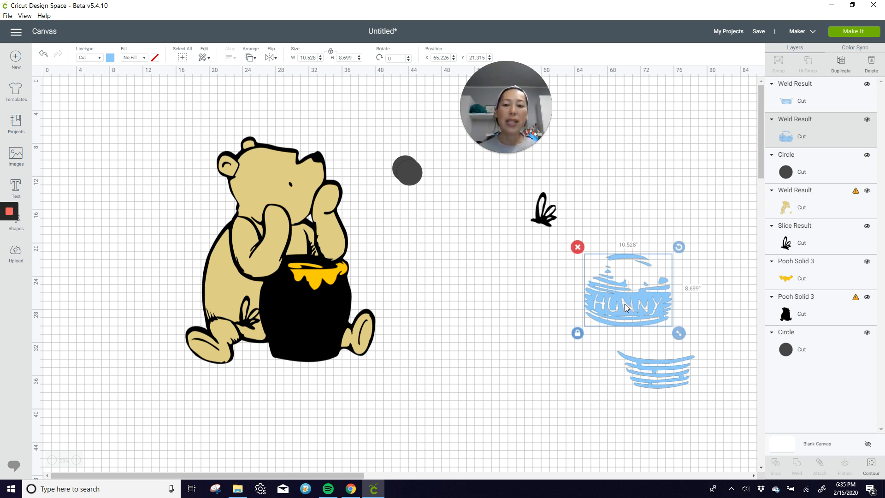
pyautogui.moveTo(625, 308); pyautogui.dragTo(600, 318)
pyautogui.moveTo(312, 276)
pyautogui.mouseDown()
pyautogui.moveTo(393, 275)
pyautogui.moveTo(332, 285)
pyautogui.moveTo(303, 278)
pyautogui.moveTo(311, 275)
pyautogui.mouseUp()
pyautogui.click(601, 295)
pyautogui.moveTo(601, 295); pyautogui.dragTo(669, 203)
pyautogui.click(662, 363)
pyautogui.moveTo(663, 363); pyautogui.dragTo(698, 278)
# Move the black leaf-like accent piece clear of the other shapes and recolor it light orange.
pyautogui.moveTo(544, 221); pyautogui.dragTo(568, 193)
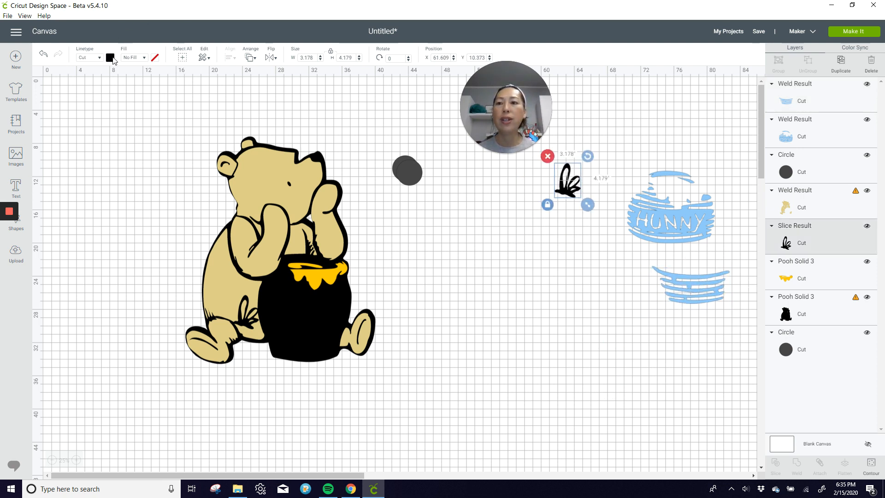
pyautogui.click(111, 58)
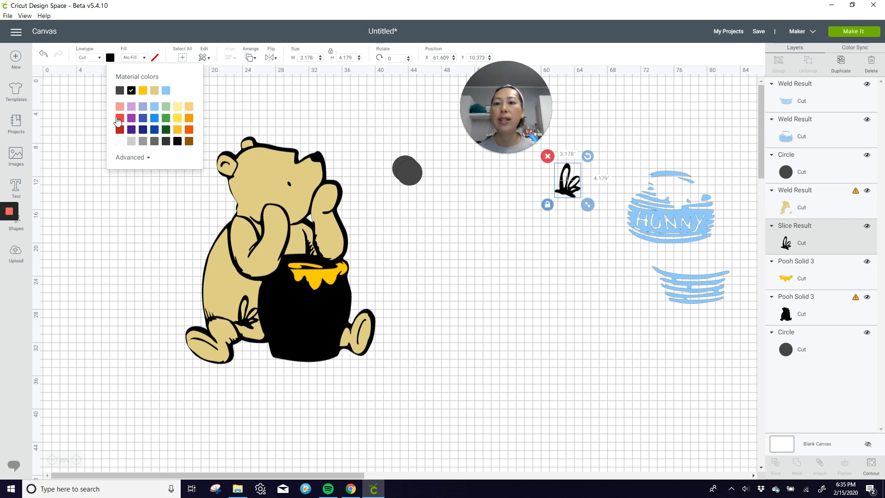
pyautogui.click(189, 108)
pyautogui.click(502, 245)
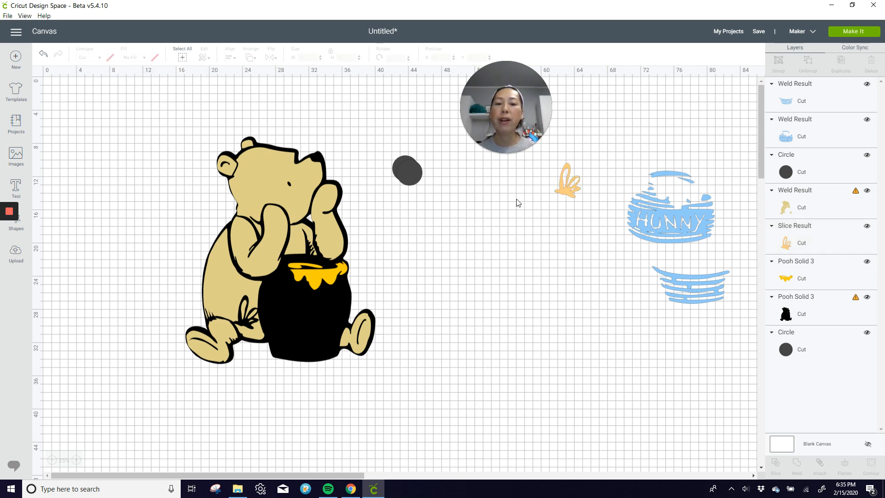
# Separate the tan bear layer and the yellow honey drip from the black silhouette, spacing all three apart on the canvas.
pyautogui.moveTo(334, 254); pyautogui.dragTo(253, 250)
pyautogui.click(331, 273)
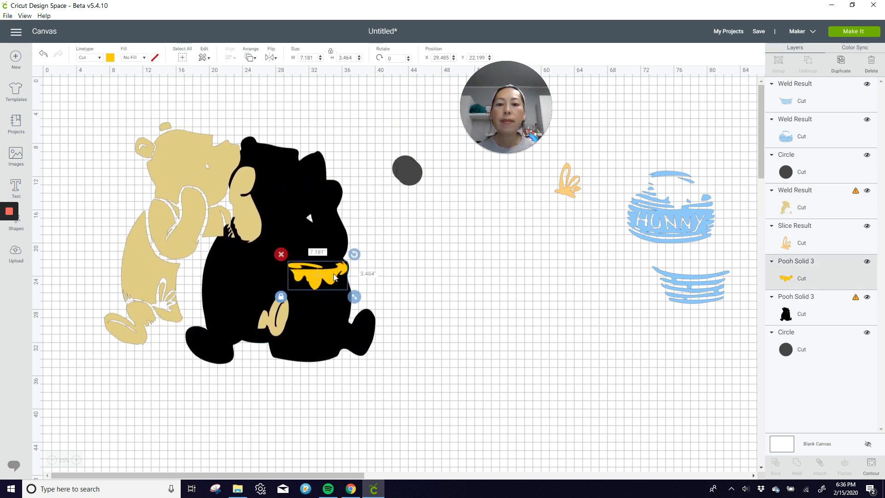
pyautogui.moveTo(335, 276); pyautogui.dragTo(665, 138)
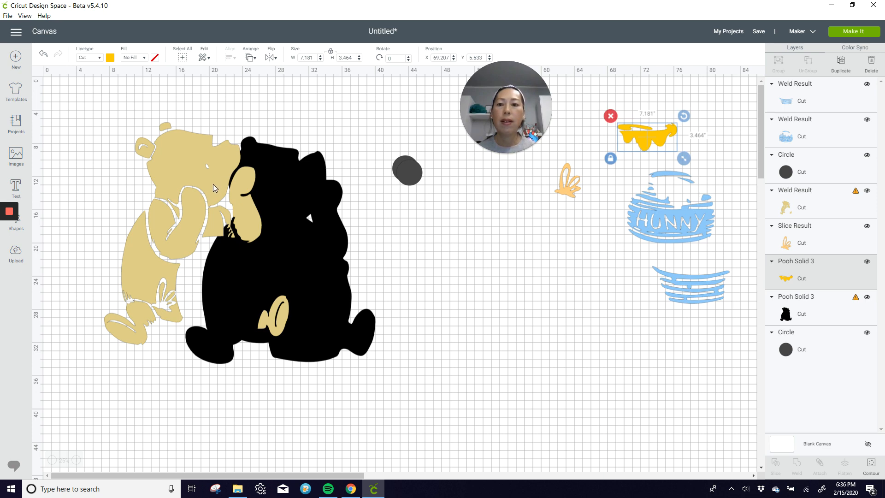
pyautogui.moveTo(213, 184); pyautogui.dragTo(468, 257)
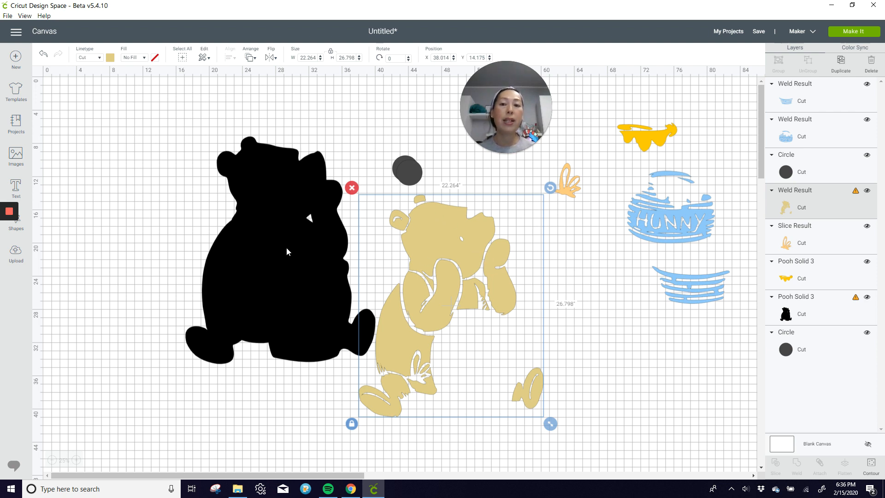
pyautogui.moveTo(281, 249); pyautogui.dragTo(171, 221)
pyautogui.moveTo(470, 286); pyautogui.dragTo(408, 305)
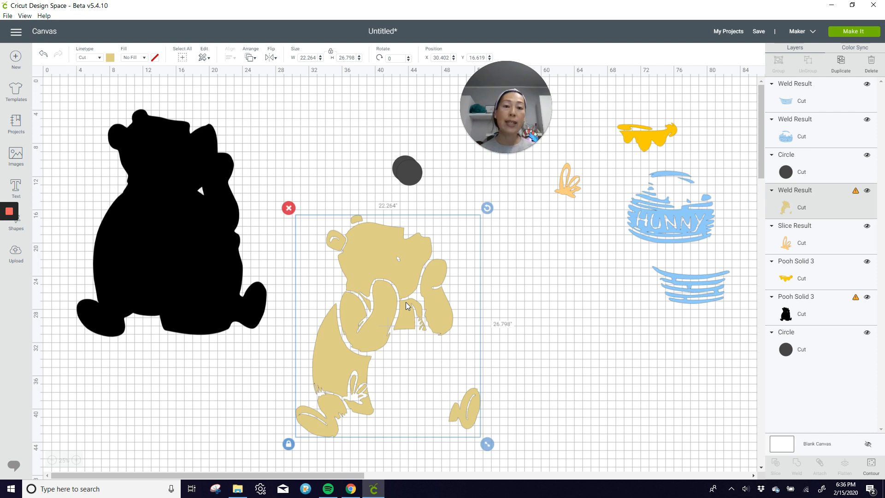
# Duplicate the tan bear layer nine times.
pyautogui.click(842, 64)
pyautogui.click(841, 63)
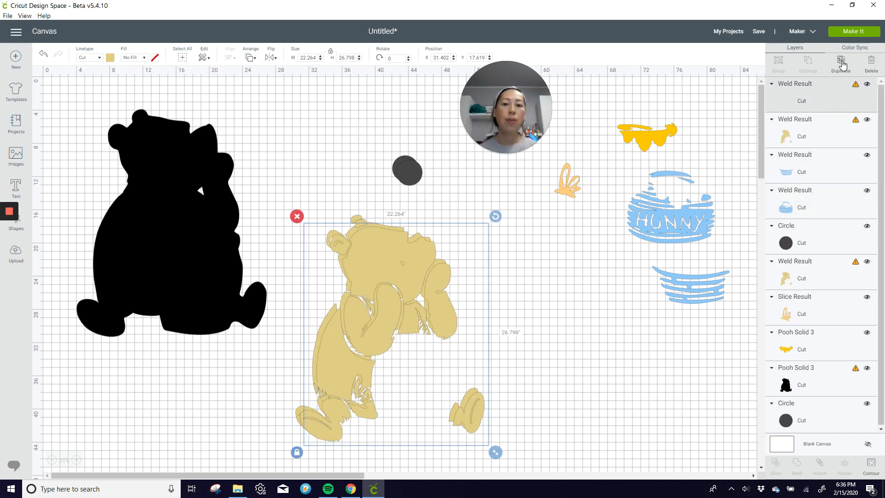
pyautogui.click(841, 63)
pyautogui.click(842, 64)
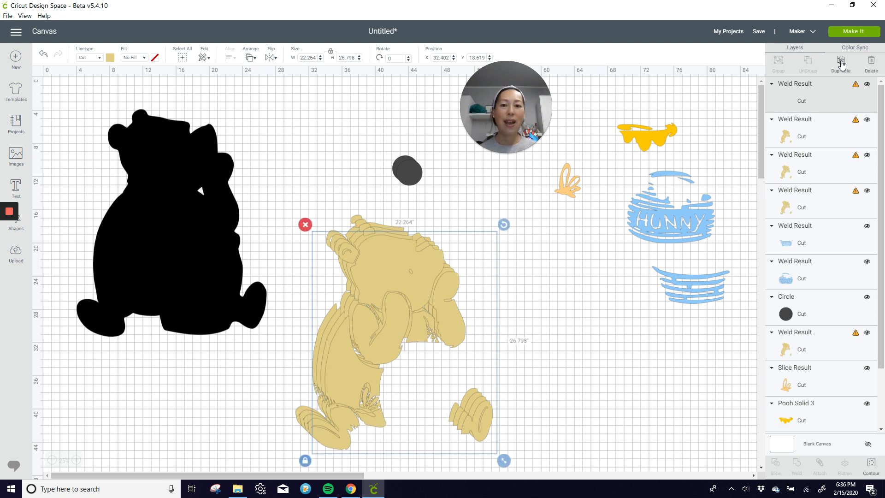
pyautogui.click(841, 63)
pyautogui.click(842, 64)
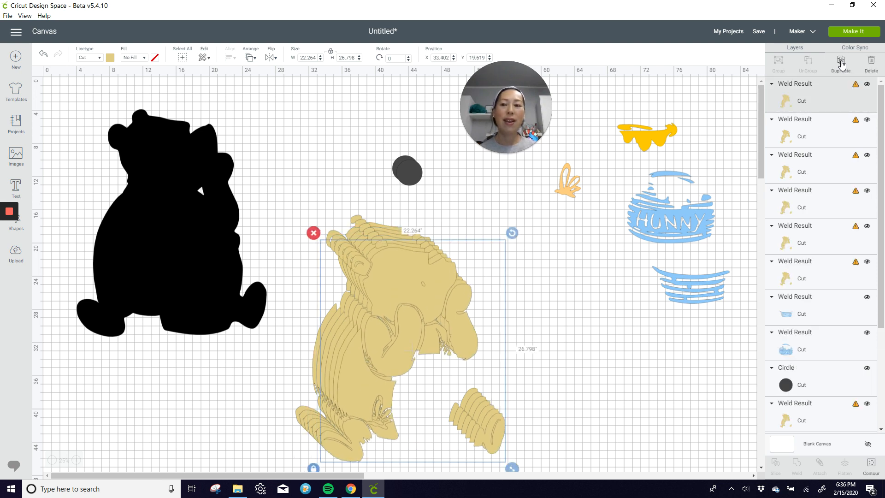
pyautogui.click(842, 64)
pyautogui.click(842, 63)
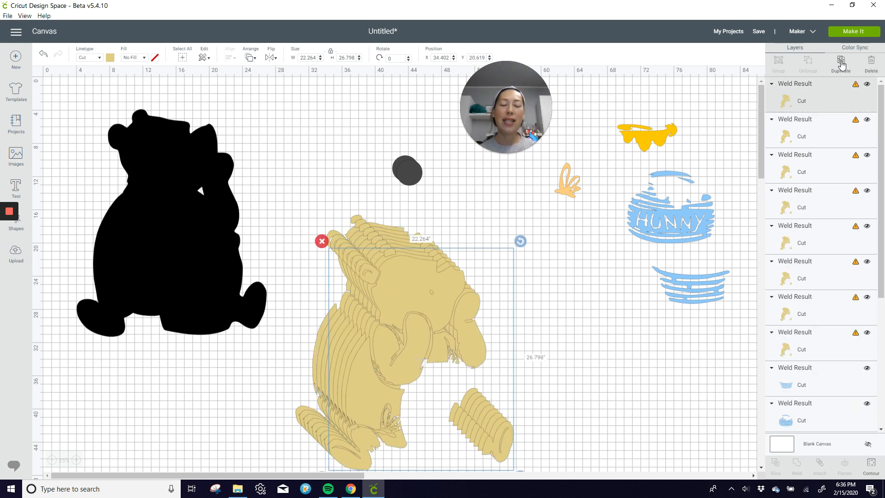
pyautogui.click(841, 64)
# Hide all contours of the top tan copy except the head with its eye cut-out, and place it on the silhouette's head.
pyautogui.click(871, 466)
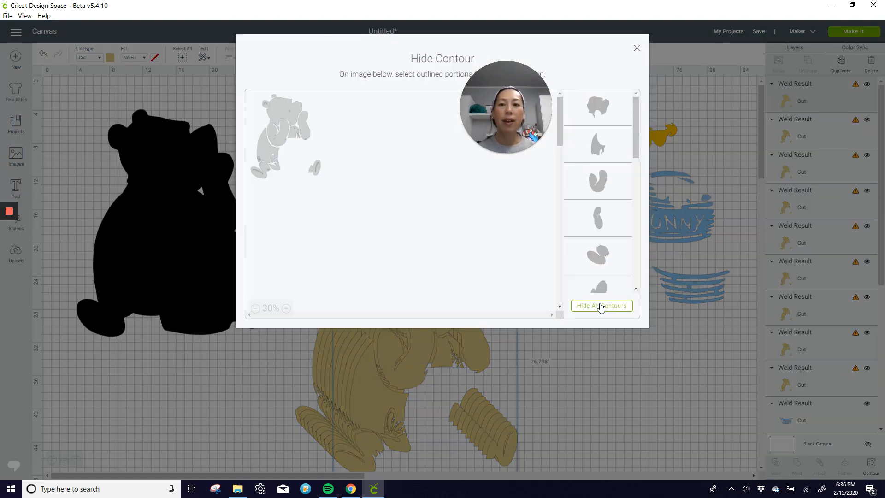
pyautogui.click(598, 306)
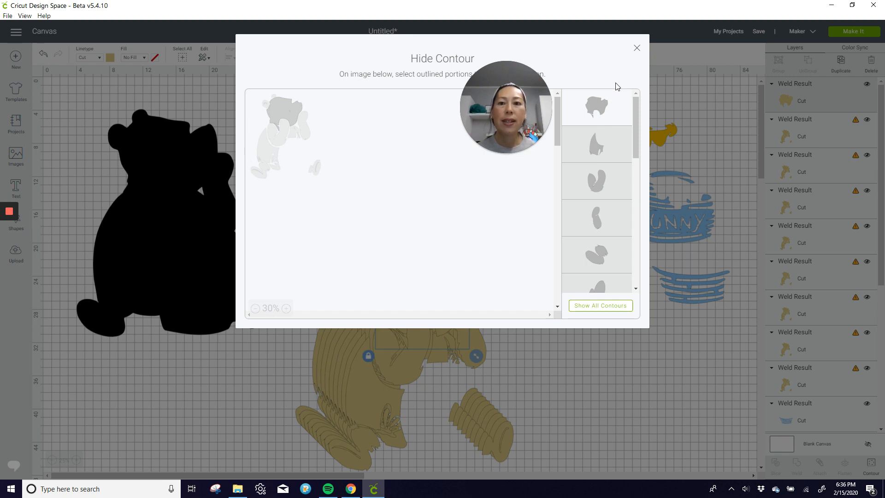
pyautogui.click(298, 117)
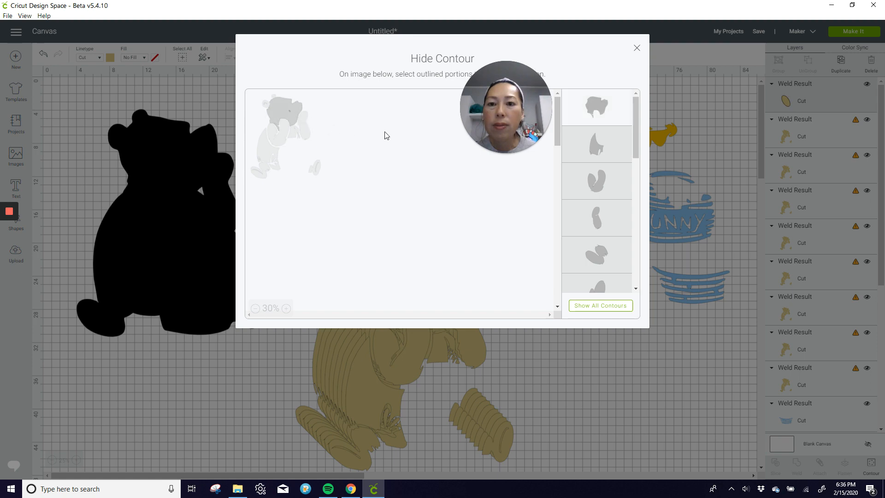
pyautogui.click(637, 52)
pyautogui.moveTo(447, 262); pyautogui.dragTo(207, 141)
# Place the HUNNY piece, the lower blue stripes and the yellow honey drip on the silhouette's pot.
pyautogui.click(438, 293)
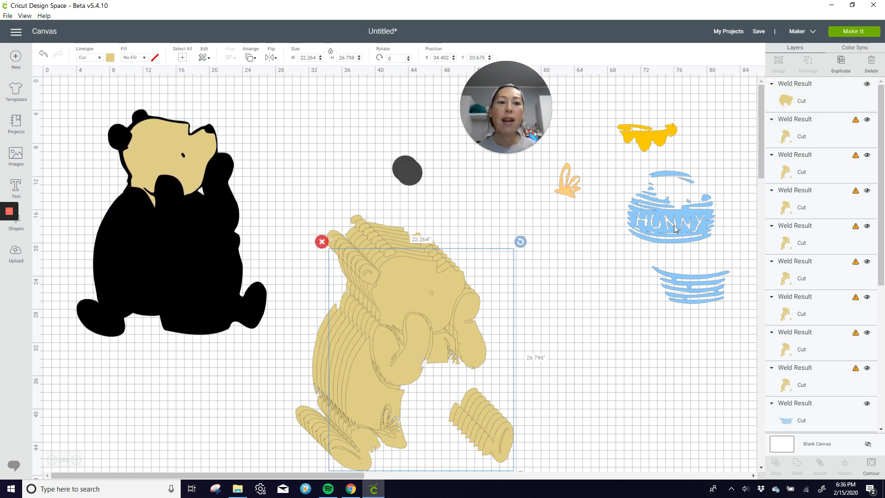
pyautogui.moveTo(674, 229); pyautogui.dragTo(204, 284)
pyautogui.moveTo(690, 283); pyautogui.dragTo(197, 312)
pyautogui.moveTo(647, 144); pyautogui.dragTo(212, 256)
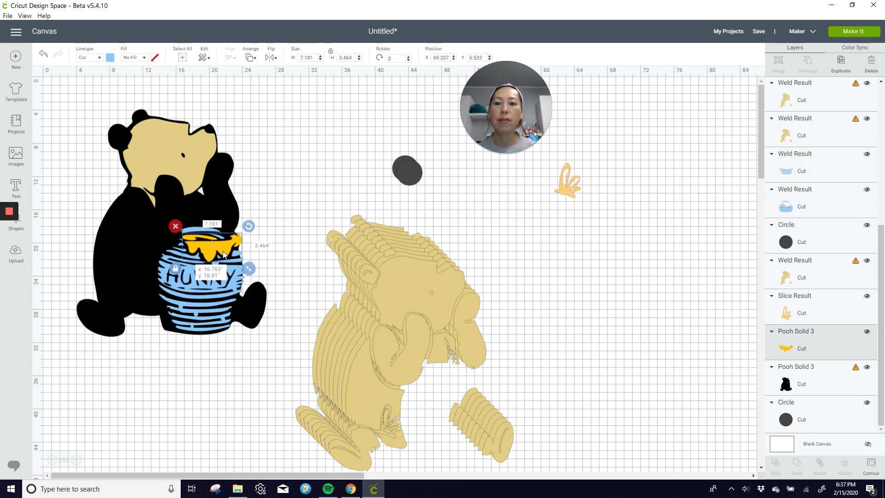
pyautogui.click(680, 240)
# Reduce the next tan bear copy to the small upper ear using Contour and place it on the silhouette's upper ear.
pyautogui.moveTo(416, 296); pyautogui.dragTo(631, 274)
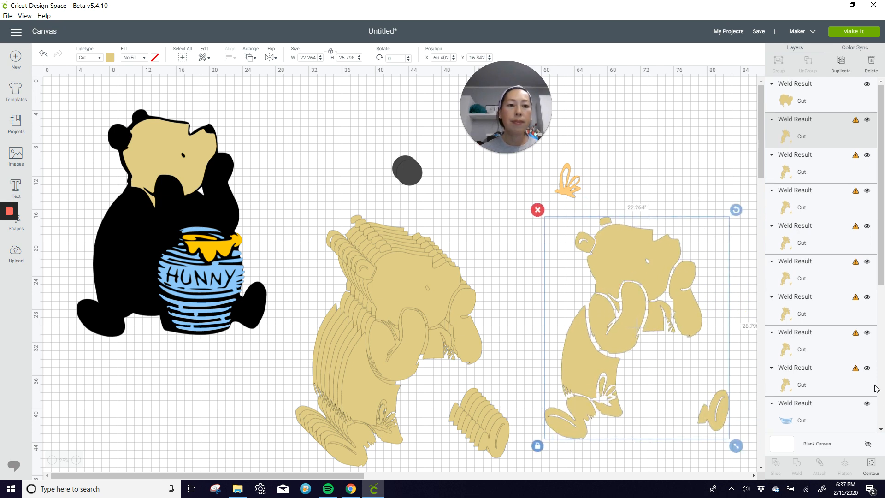
pyautogui.click(871, 467)
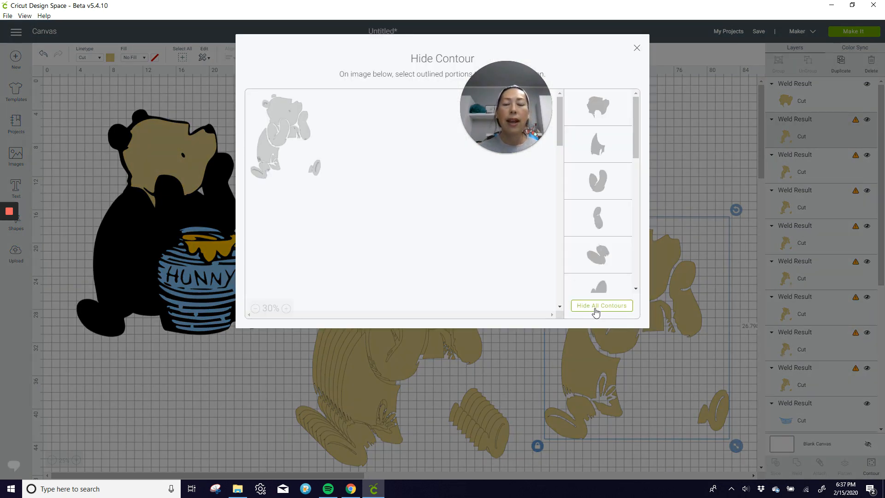
pyautogui.click(596, 312)
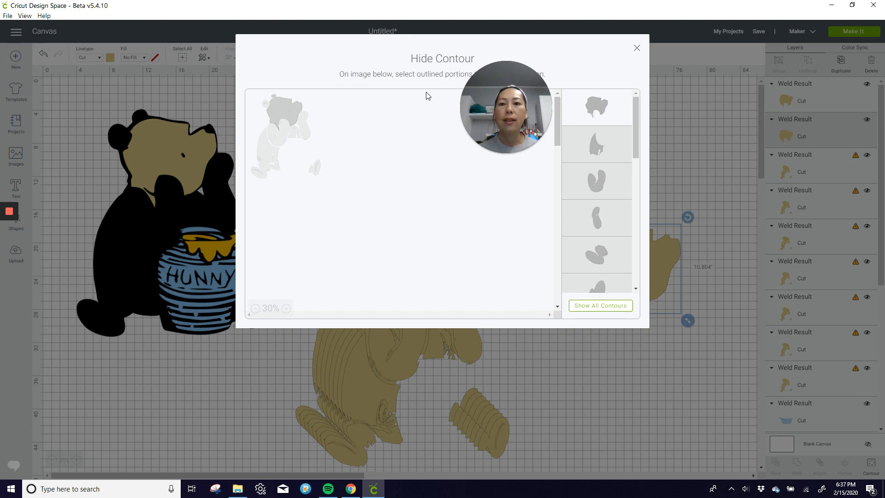
pyautogui.click(292, 122)
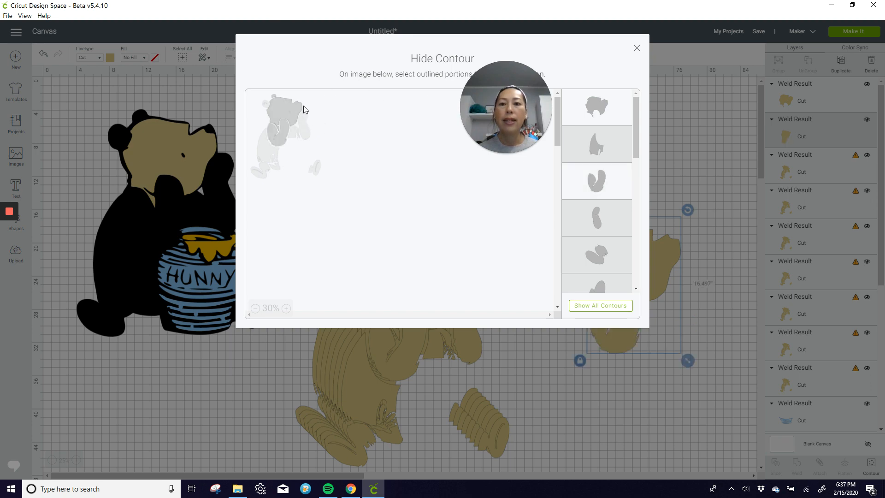
pyautogui.click(305, 123)
pyautogui.click(283, 142)
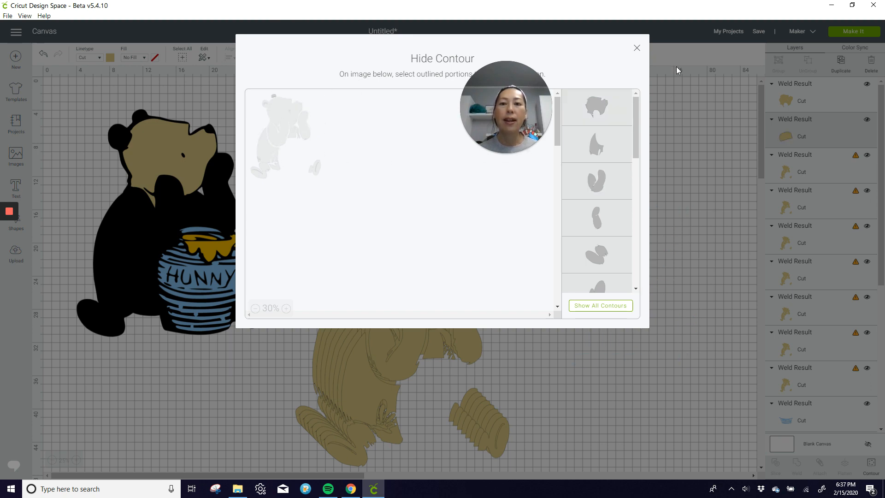
pyautogui.click(636, 52)
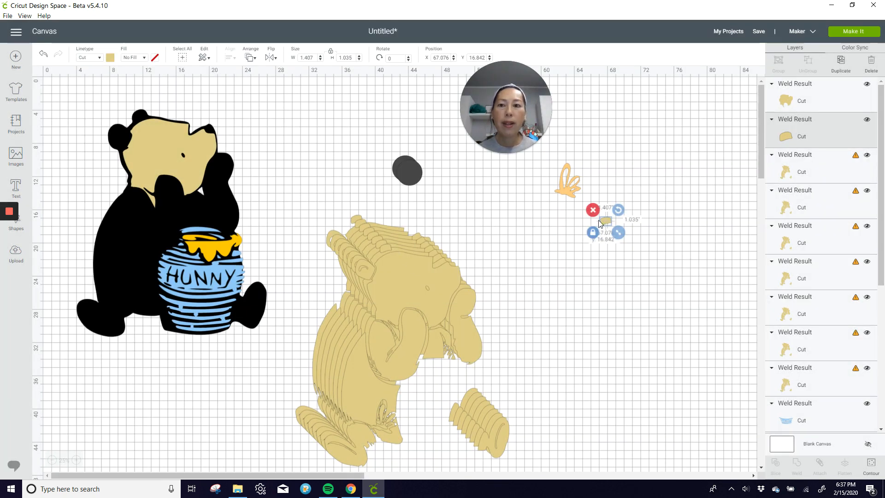
pyautogui.moveTo(605, 229); pyautogui.dragTo(141, 119)
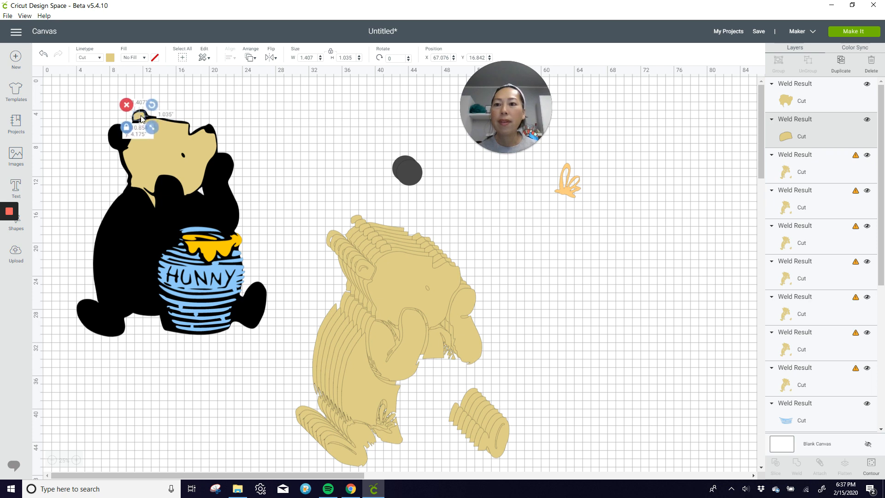
# Reduce another tan bear copy to the round ear with its inner curve and place it on the silhouette's other ear.
pyautogui.click(422, 322)
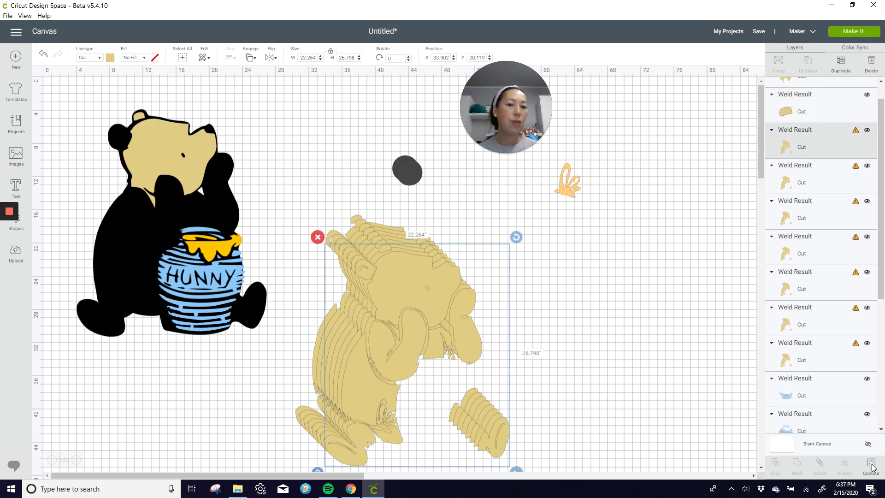
pyautogui.click(861, 470)
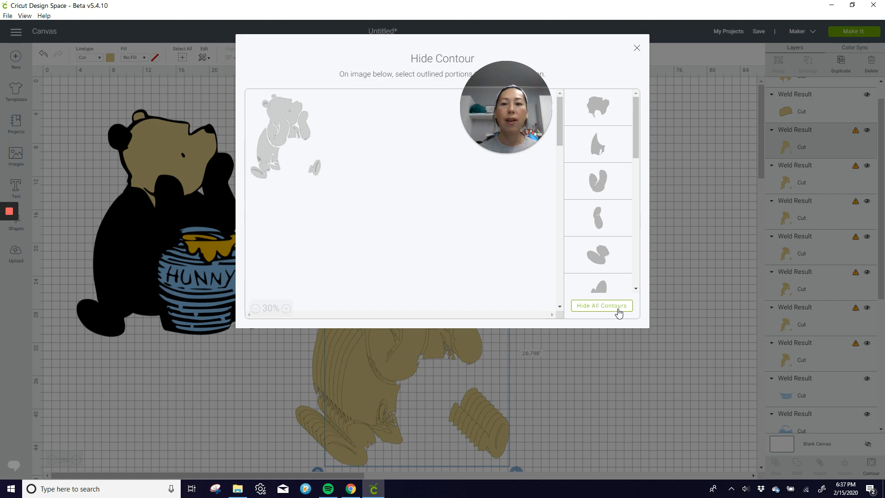
pyautogui.click(616, 306)
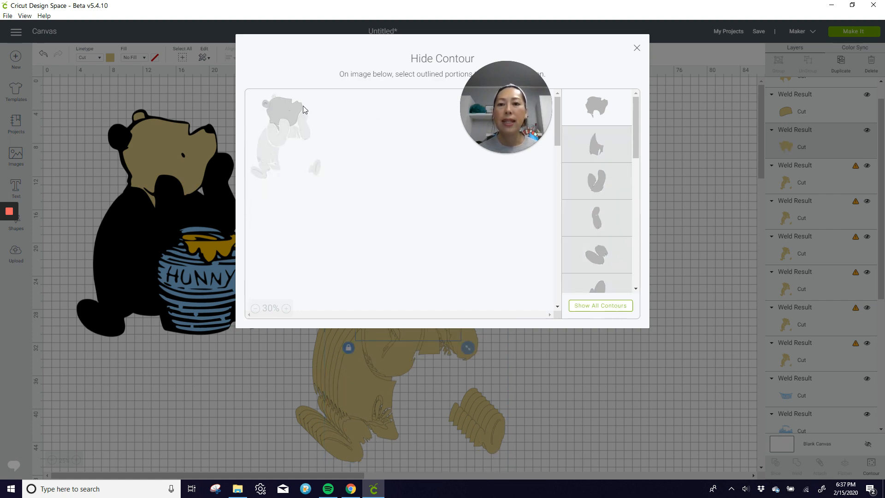
pyautogui.click(636, 49)
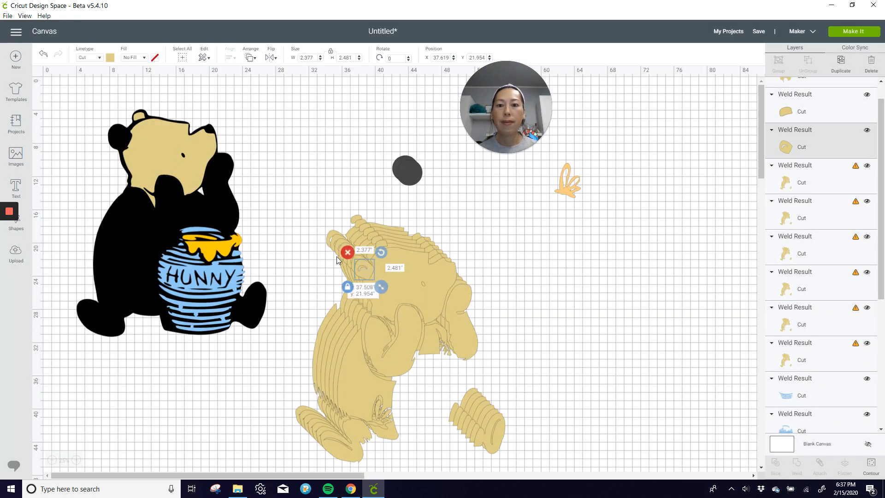
pyautogui.moveTo(364, 288); pyautogui.dragTo(121, 137)
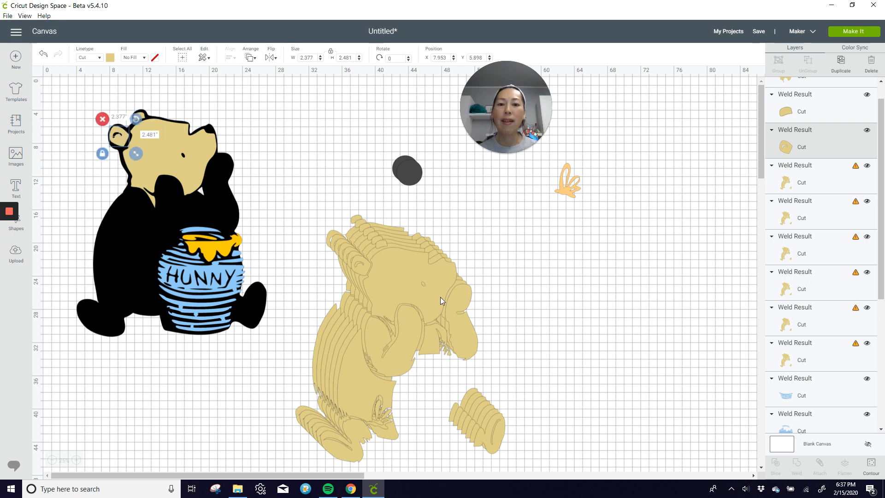
# Reduce the next tan bear copy to the near bent arm using Contour and place it on the silhouette below the head.
pyautogui.moveTo(441, 300); pyautogui.dragTo(631, 306)
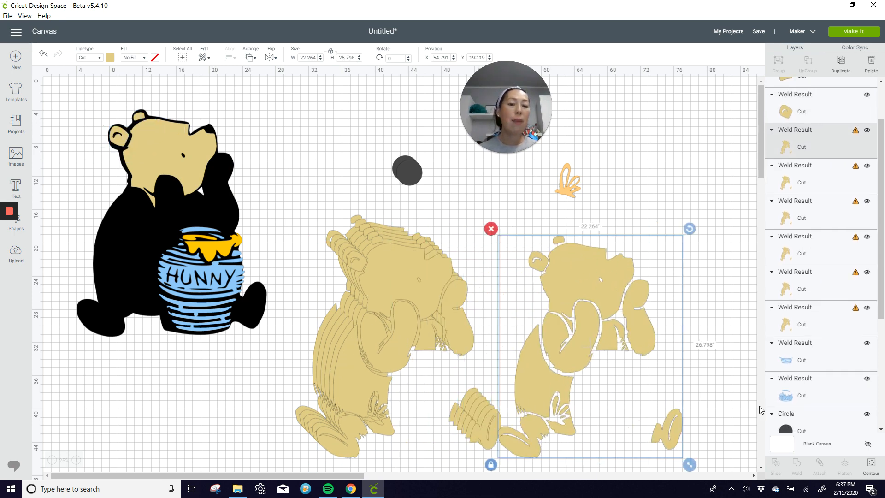
pyautogui.click(871, 466)
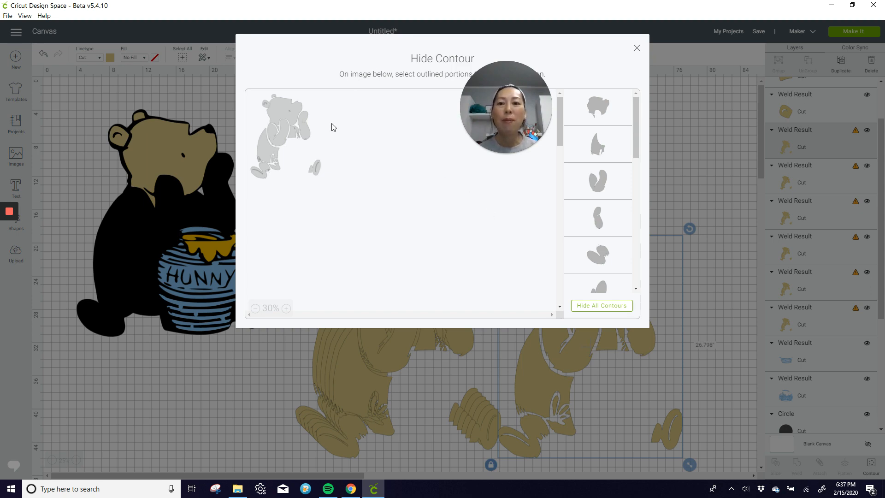
pyautogui.click(613, 306)
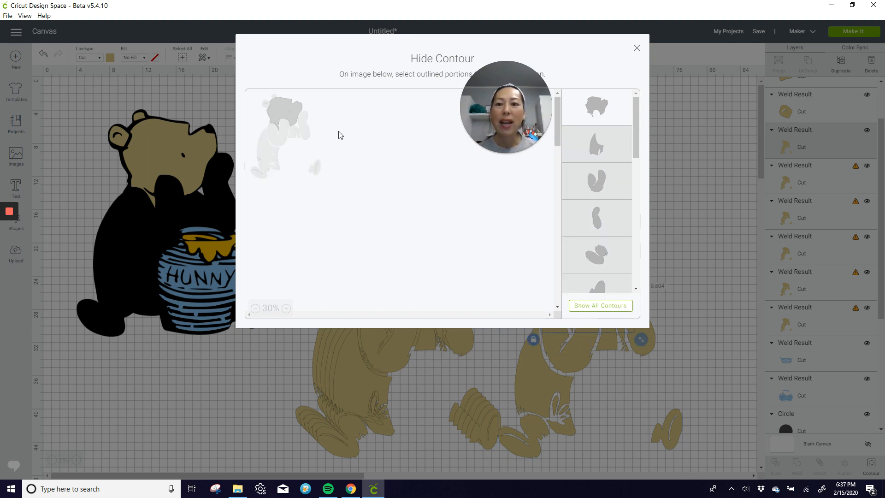
pyautogui.click(278, 140)
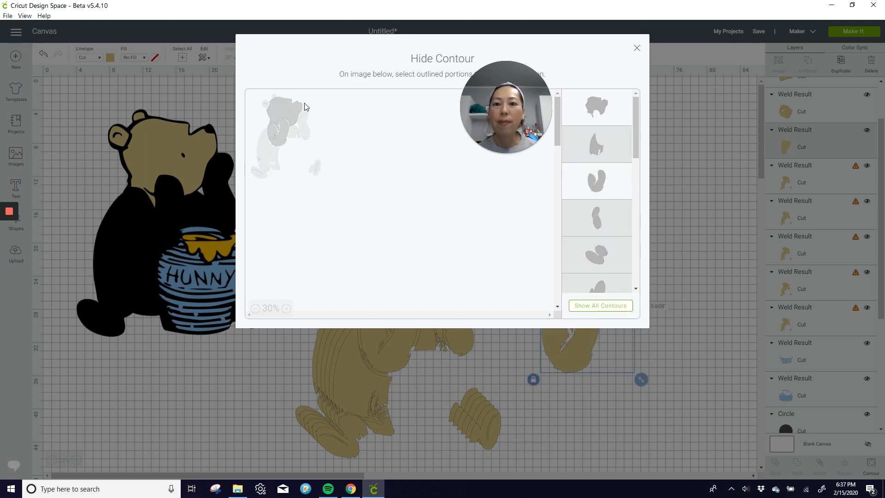
pyautogui.click(636, 48)
pyautogui.moveTo(589, 347); pyautogui.dragTo(163, 223)
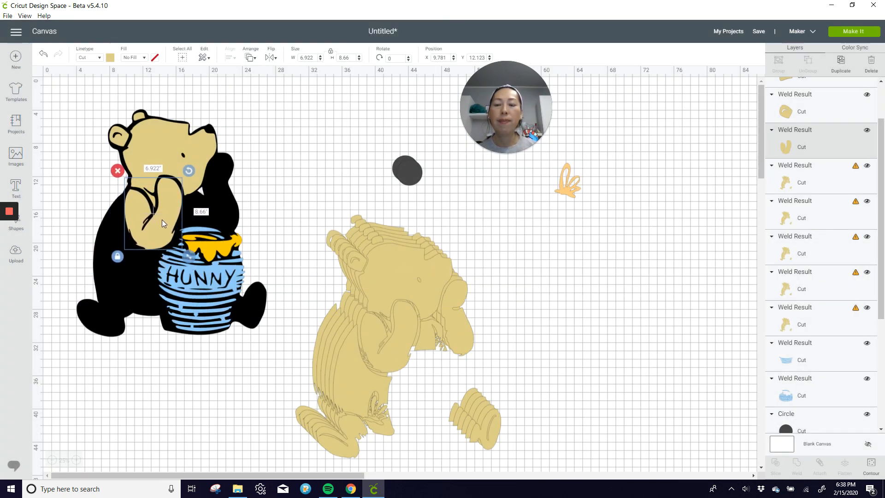
# Reduce another tan bear copy to the far raised arm using Contour and place it on the silhouette above the honey pot.
pyautogui.click(429, 346)
pyautogui.click(873, 470)
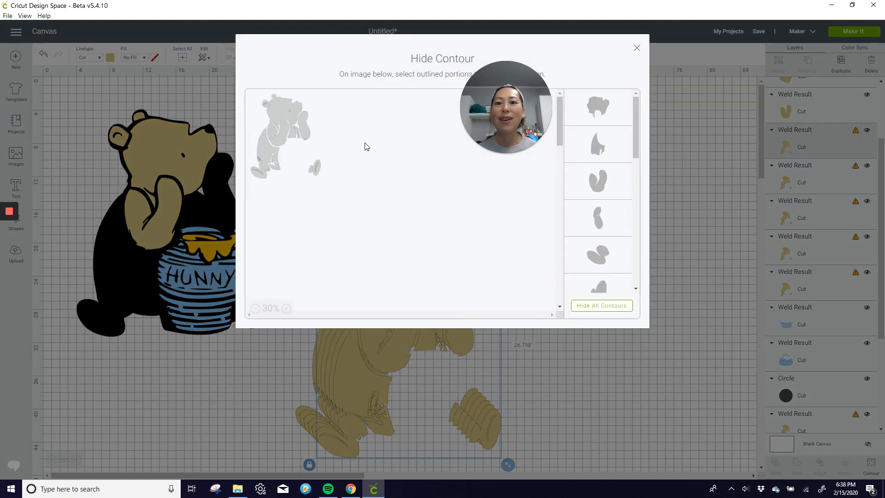
pyautogui.click(309, 116)
pyautogui.click(297, 105)
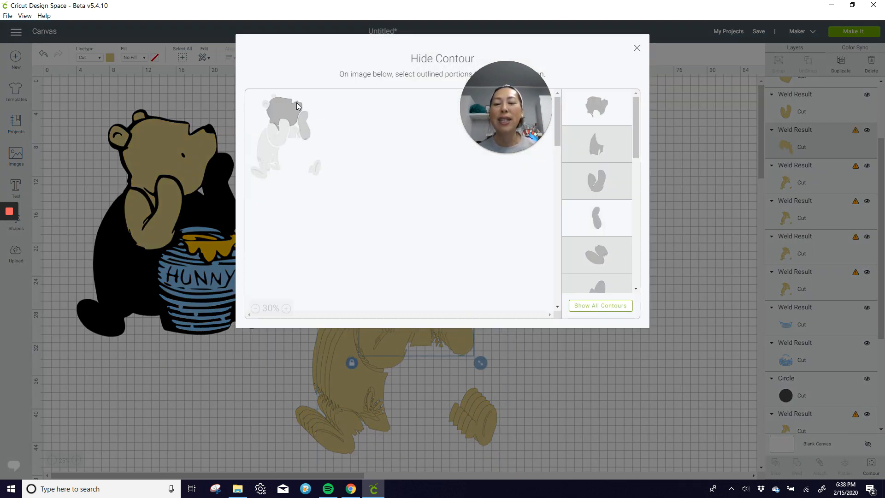
pyautogui.click(297, 106)
pyautogui.click(636, 49)
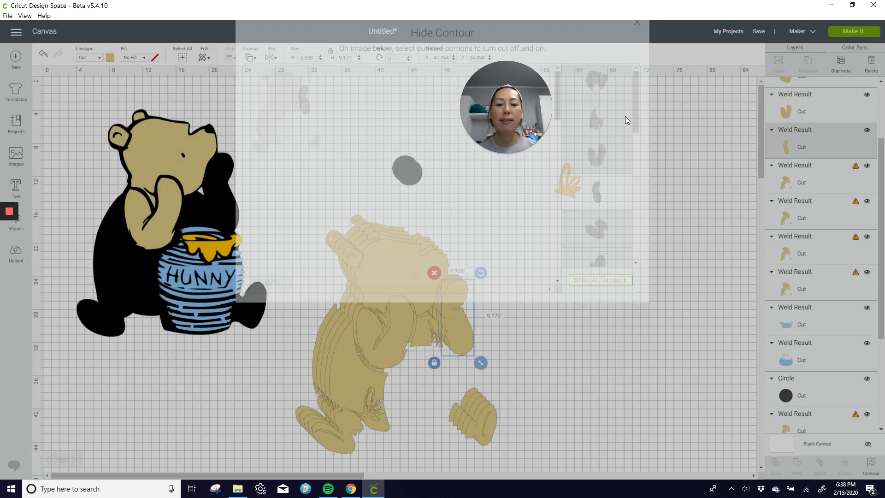
pyautogui.moveTo(442, 307); pyautogui.dragTo(206, 184)
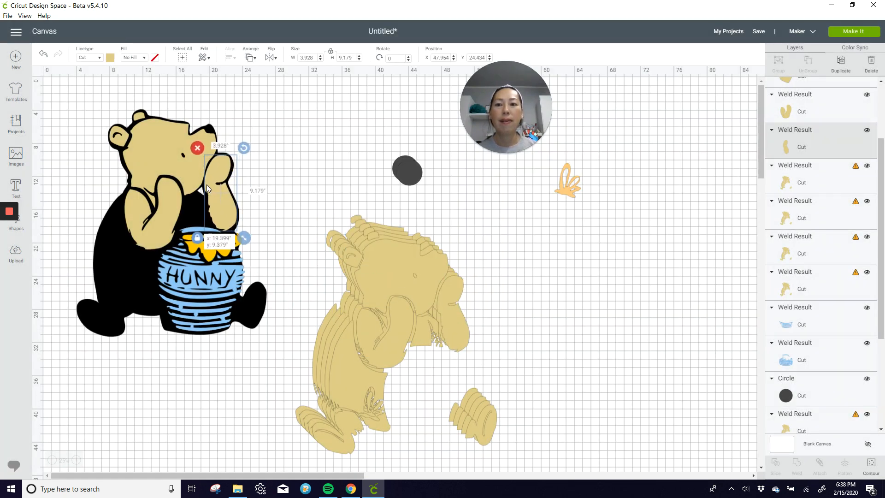
# Hide all contours of the next tan cope except the chest pieces between the arms, and place them above the pot on the silhouette.
pyautogui.click(452, 324)
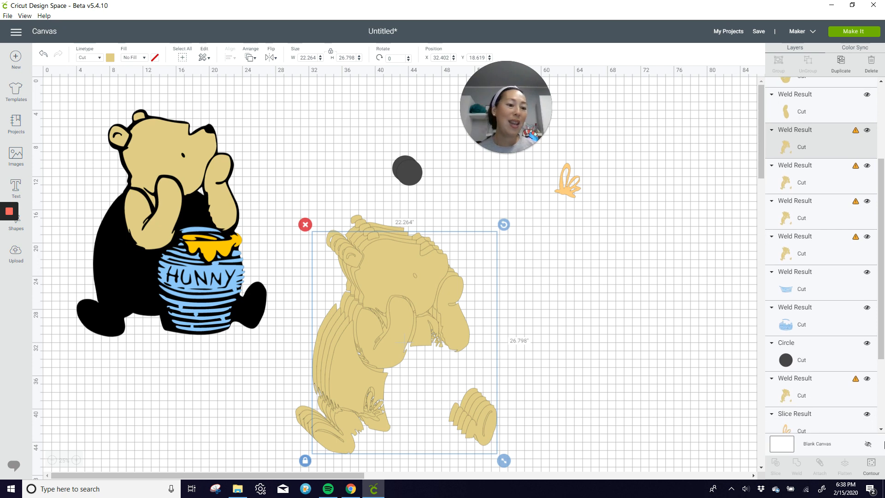
pyautogui.click(867, 464)
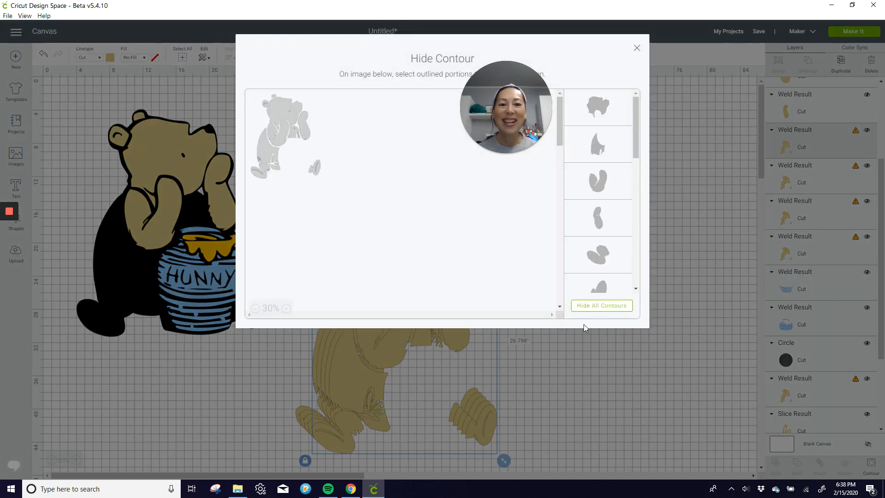
pyautogui.click(598, 309)
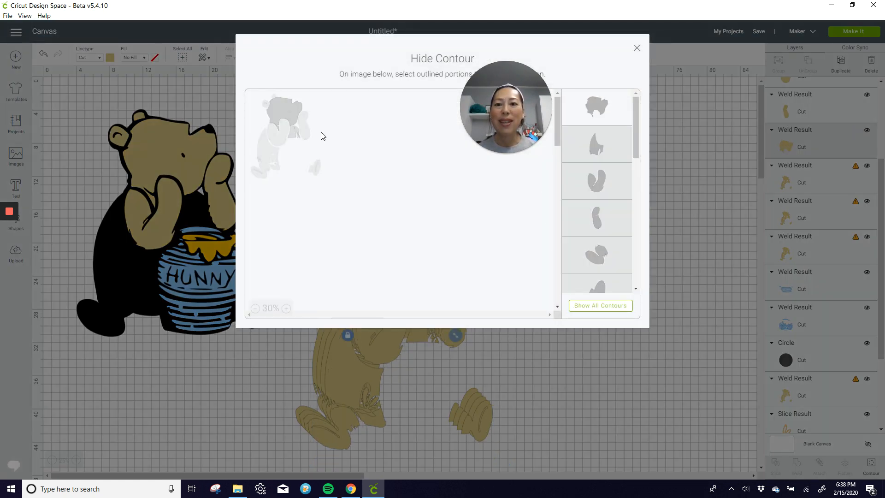
pyautogui.click(298, 129)
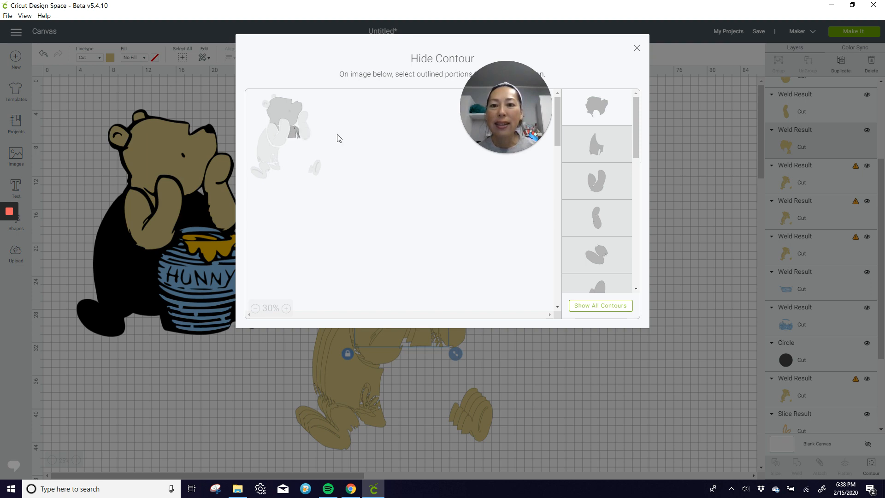
pyautogui.click(295, 129)
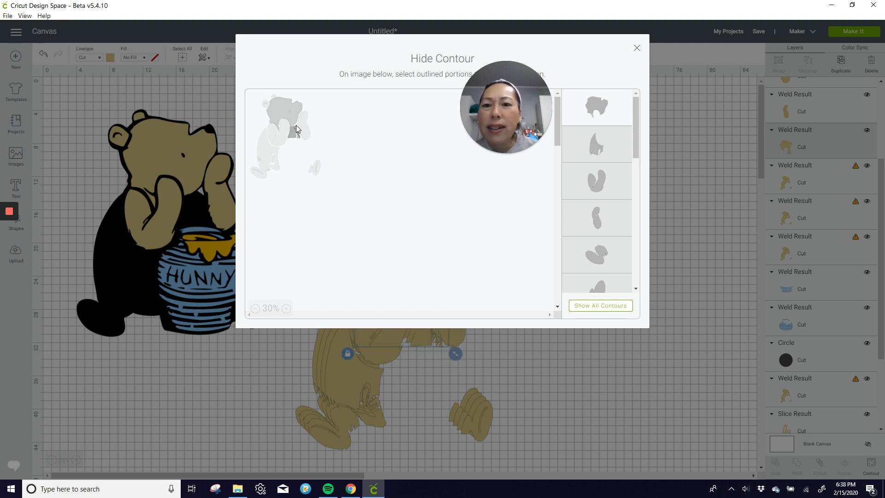
pyautogui.click(300, 112)
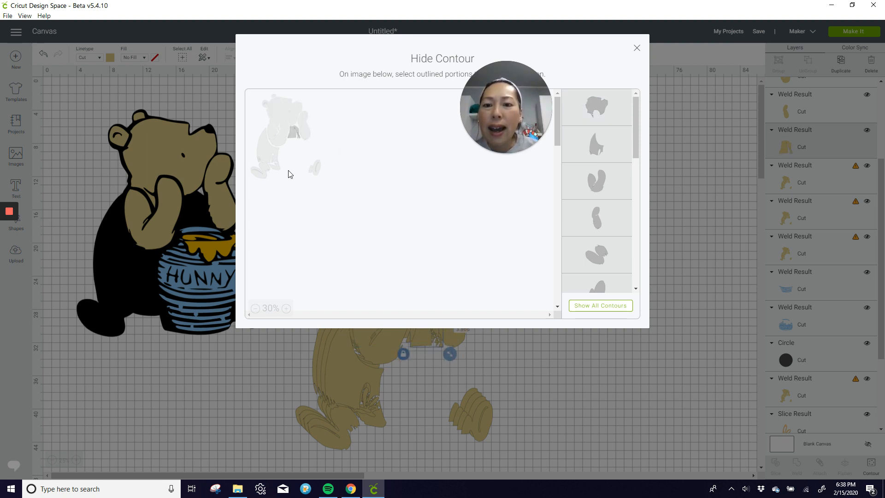
pyautogui.click(286, 308)
pyautogui.click(286, 308)
pyautogui.click(286, 309)
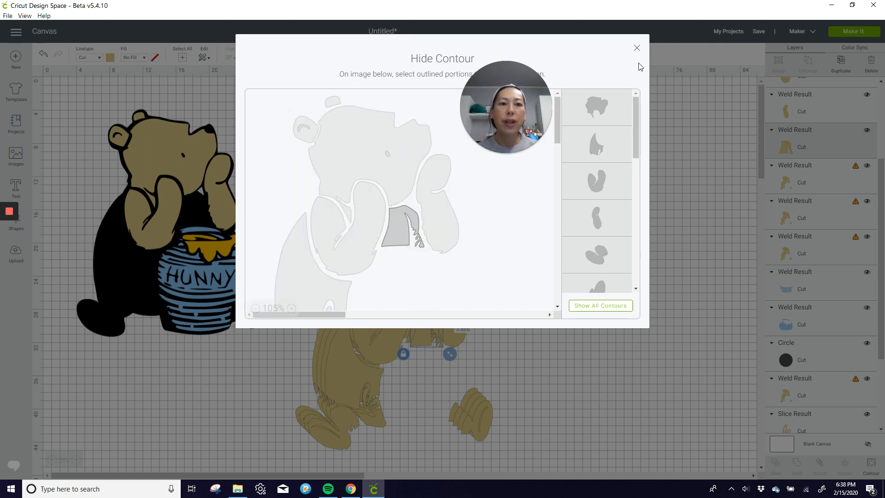
pyautogui.click(636, 48)
pyautogui.moveTo(419, 325); pyautogui.dragTo(187, 204)
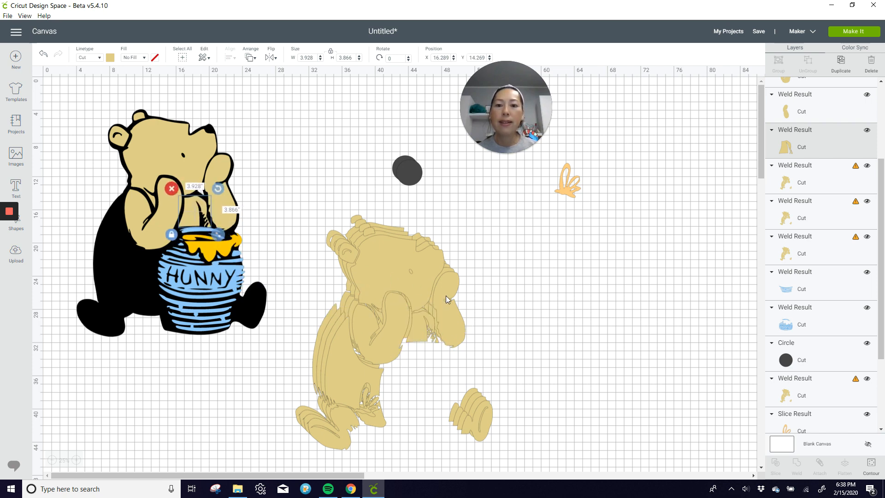
# Reduce the next tan bear copy to the large back and belly piece using Contour and place it on the silhouette's torso.
pyautogui.click(402, 288)
pyautogui.click(872, 475)
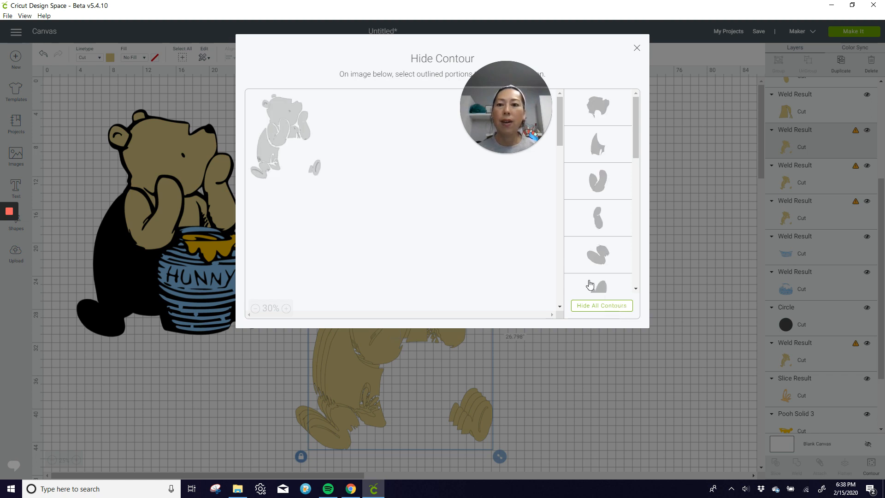
pyautogui.click(601, 305)
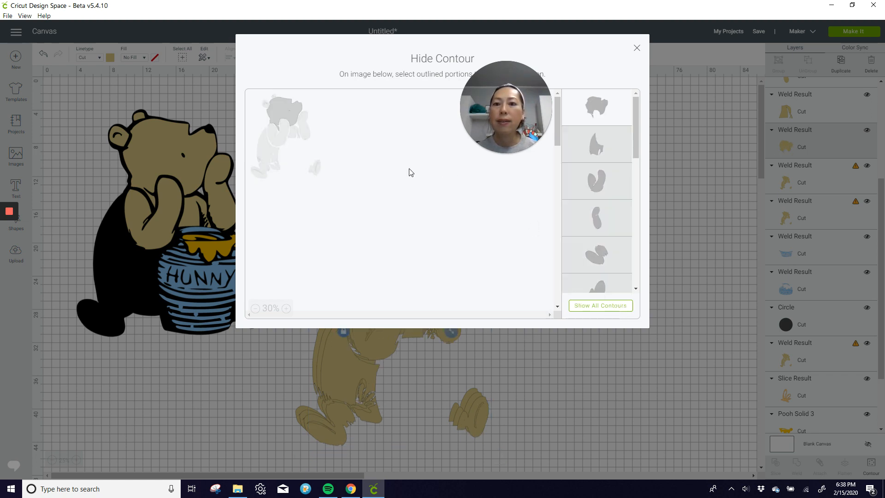
pyautogui.click(264, 145)
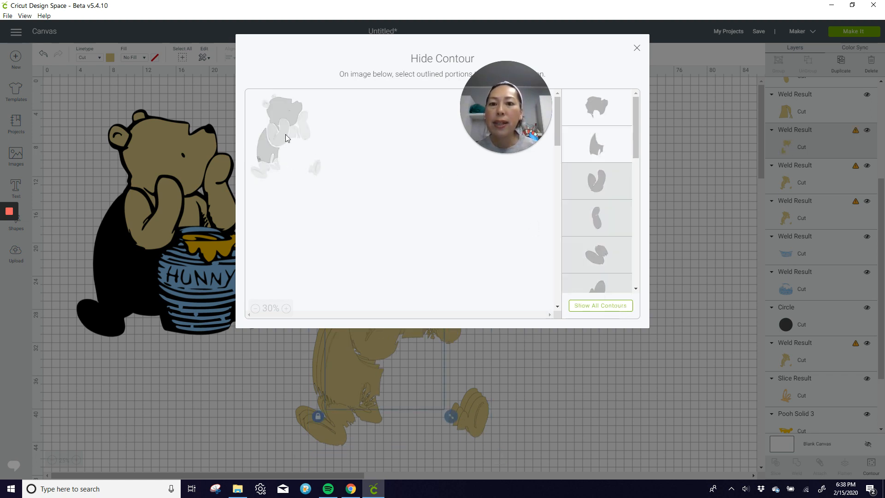
pyautogui.click(302, 104)
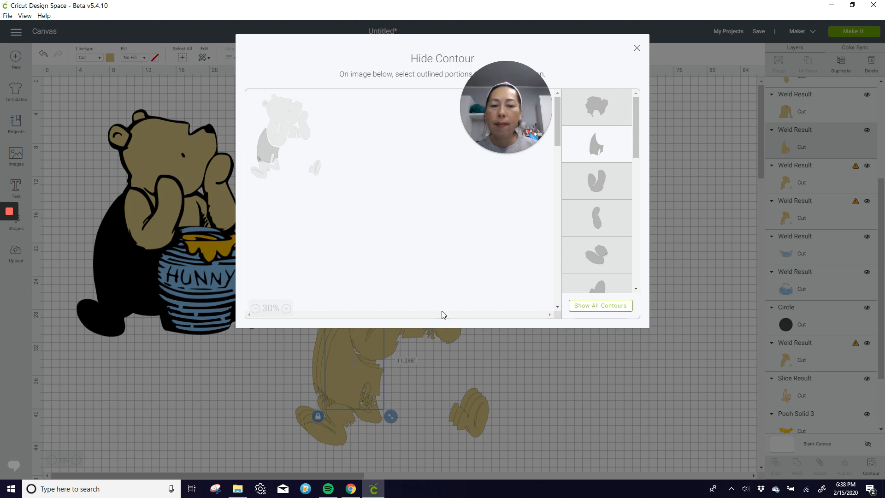
pyautogui.click(636, 47)
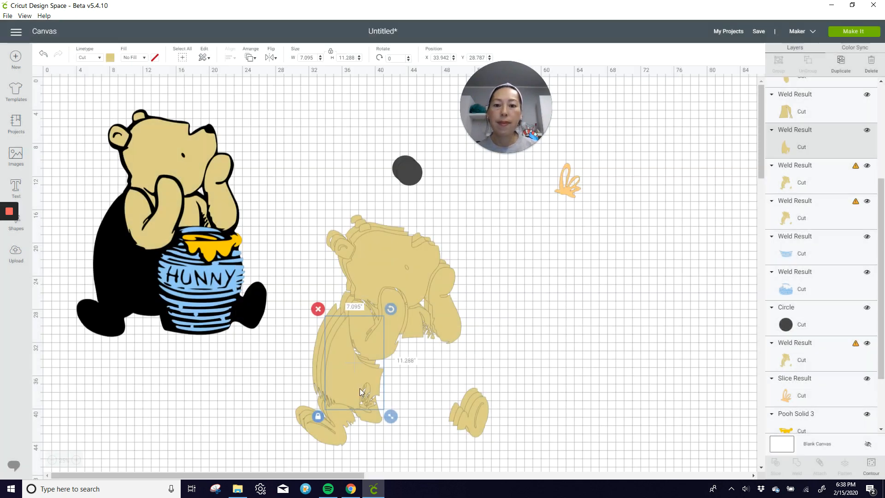
pyautogui.moveTo(332, 379); pyautogui.dragTo(127, 264)
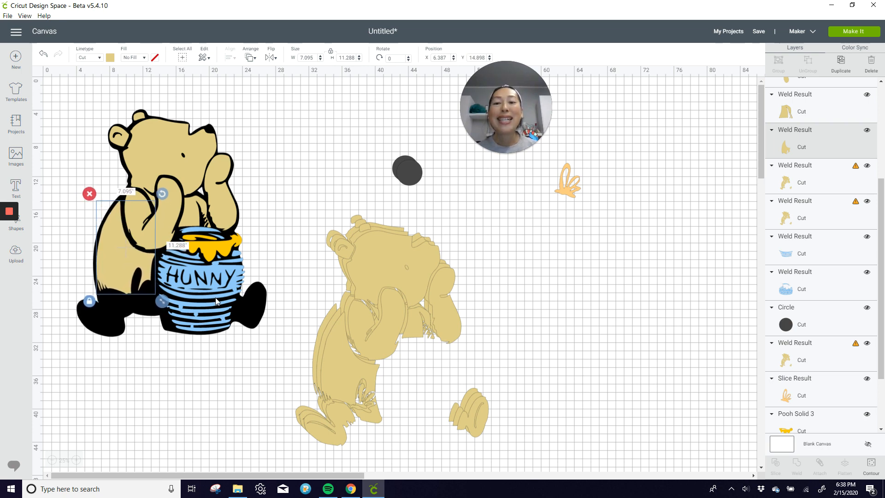
# Reduce another tan bear copy to the small lower-belly pieces using Contour and place them between the silhouette's torso and honey pot.
pyautogui.moveTo(376, 283); pyautogui.dragTo(567, 285)
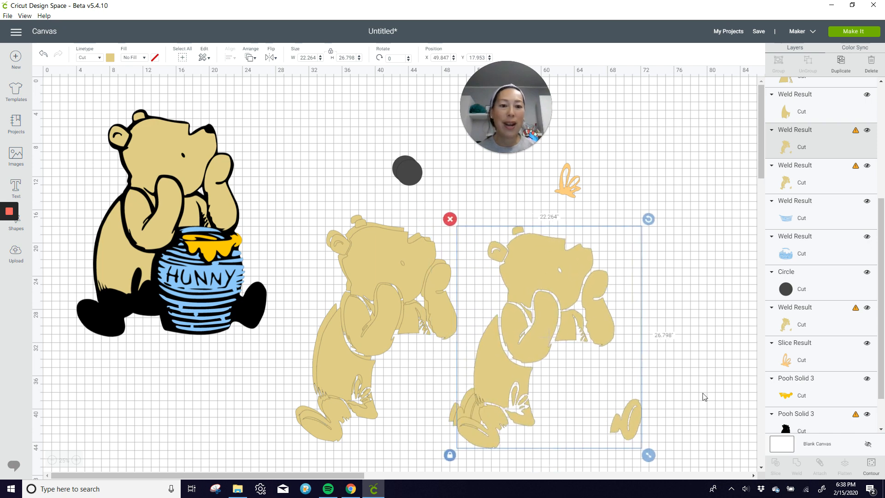
pyautogui.click(871, 464)
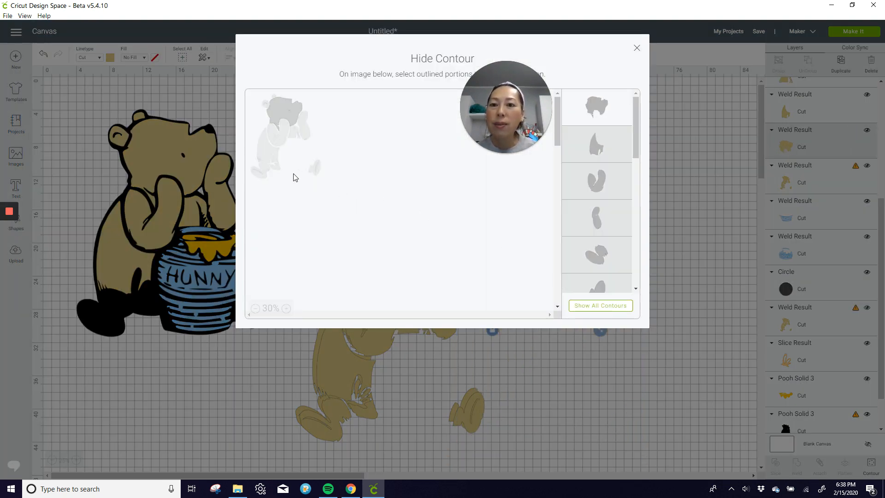
pyautogui.click(300, 107)
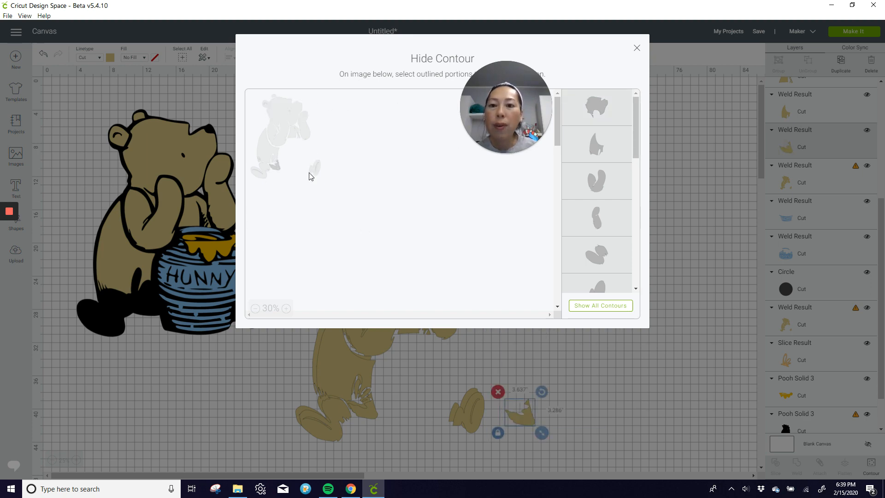
pyautogui.click(273, 164)
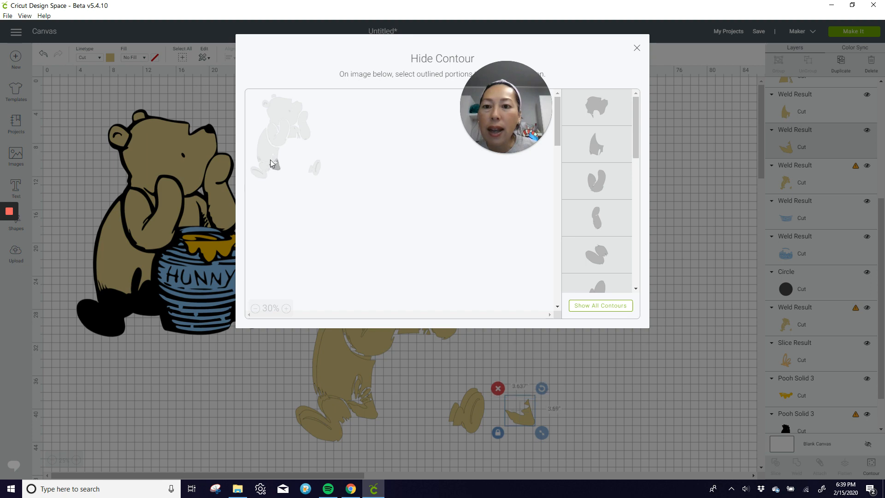
pyautogui.click(637, 48)
pyautogui.moveTo(530, 417); pyautogui.dragTo(154, 312)
pyautogui.click(214, 395)
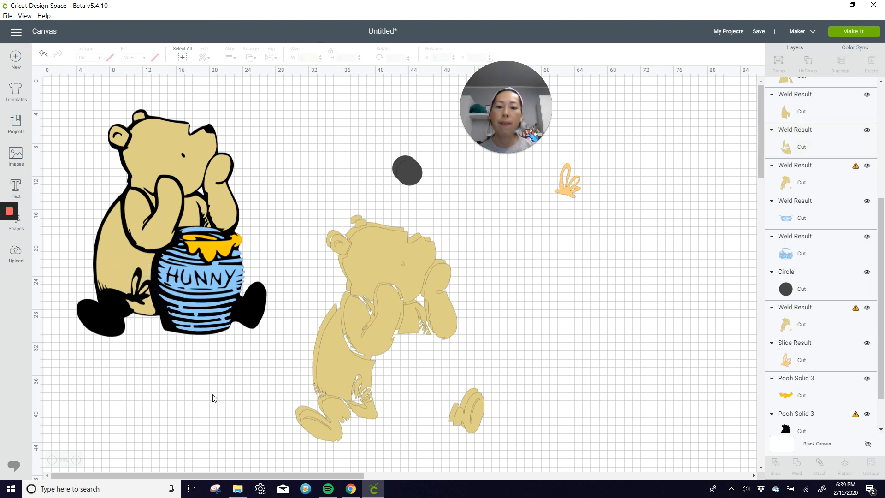
# Reduce the next tan bear copy to the near leg and foot using Contour and place it on the silhouette's matching foot.
pyautogui.click(374, 327)
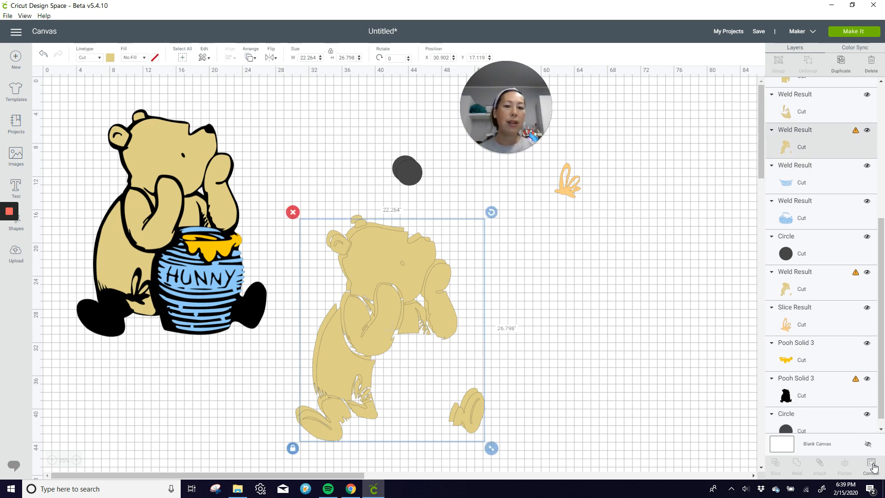
pyautogui.click(871, 464)
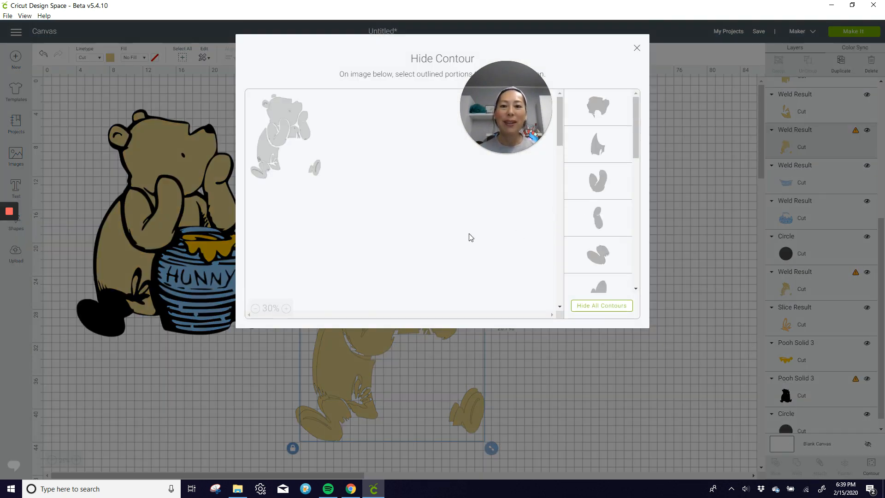
pyautogui.click(623, 306)
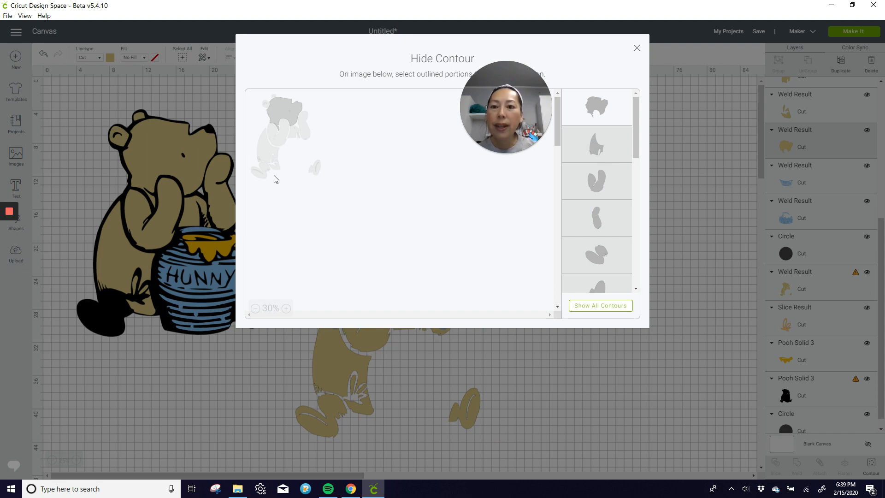
pyautogui.click(262, 176)
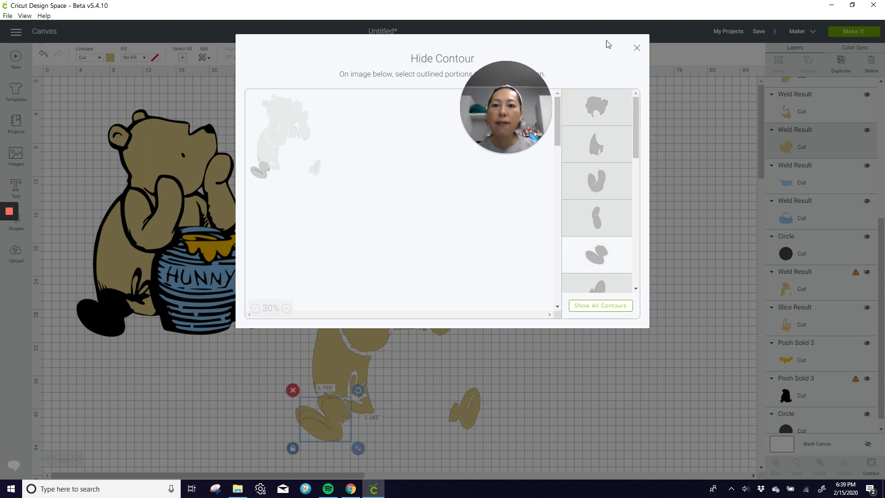
pyautogui.click(638, 49)
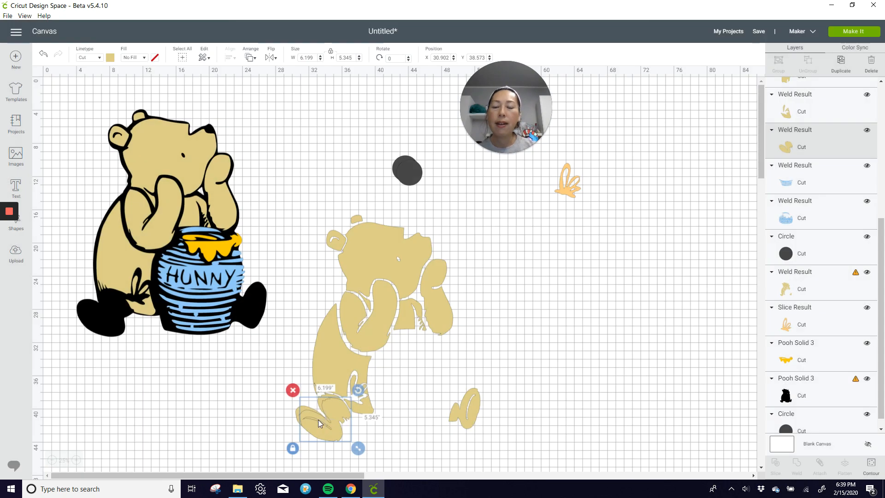
pyautogui.moveTo(322, 419); pyautogui.dragTo(145, 302)
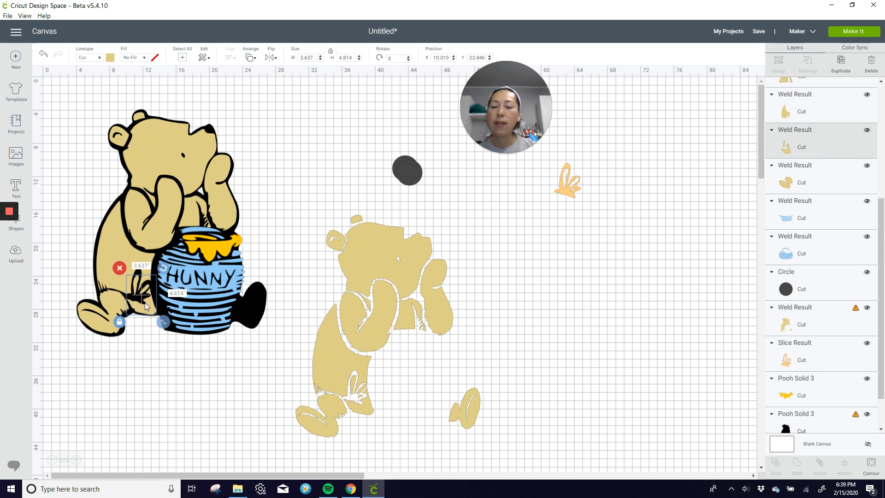
# Shift the blue HUNNY pot piece slightly on the black silhouette, then select the silhouette.
pyautogui.moveTo(220, 300); pyautogui.dragTo(214, 248)
pyautogui.click(259, 243)
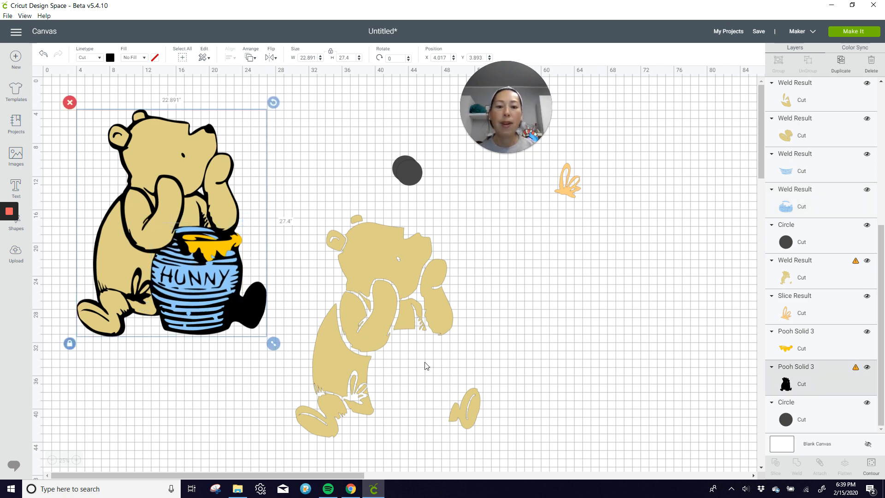
# Reduce the remaining tan bear copy to the far foot pieces using Contour and place them on the silhouette's bare foot.
pyautogui.click(474, 397)
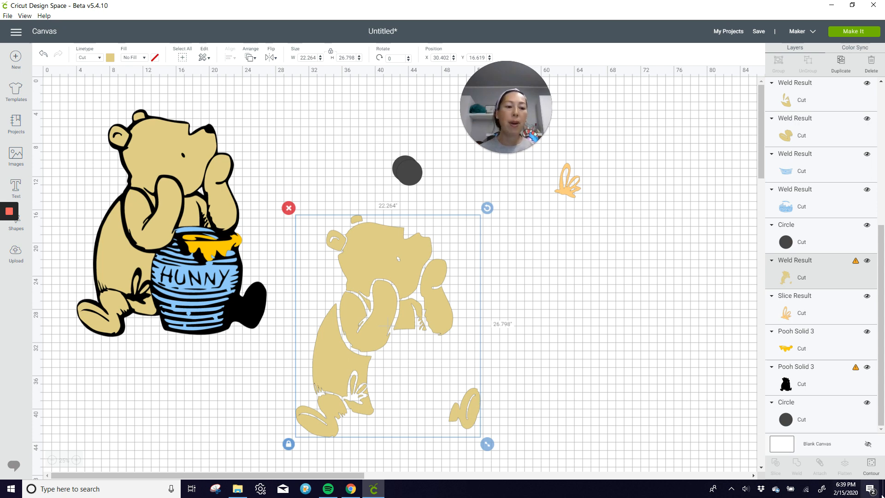
pyautogui.click(871, 465)
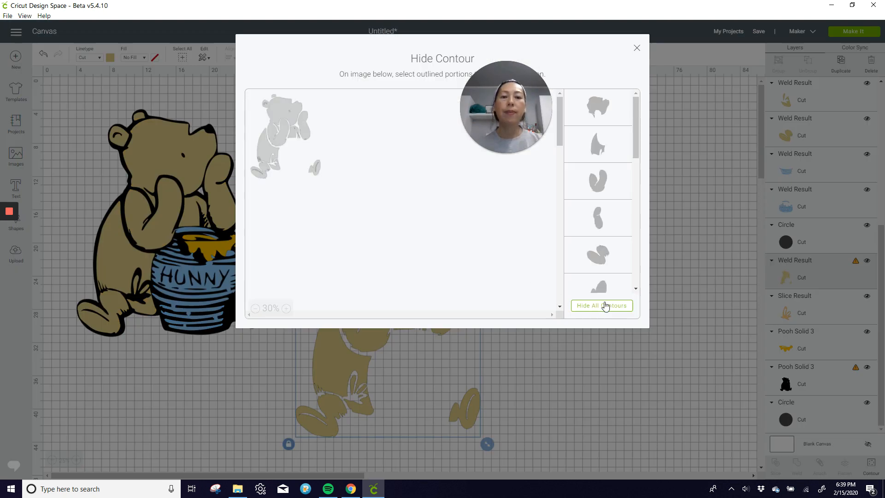
pyautogui.click(576, 306)
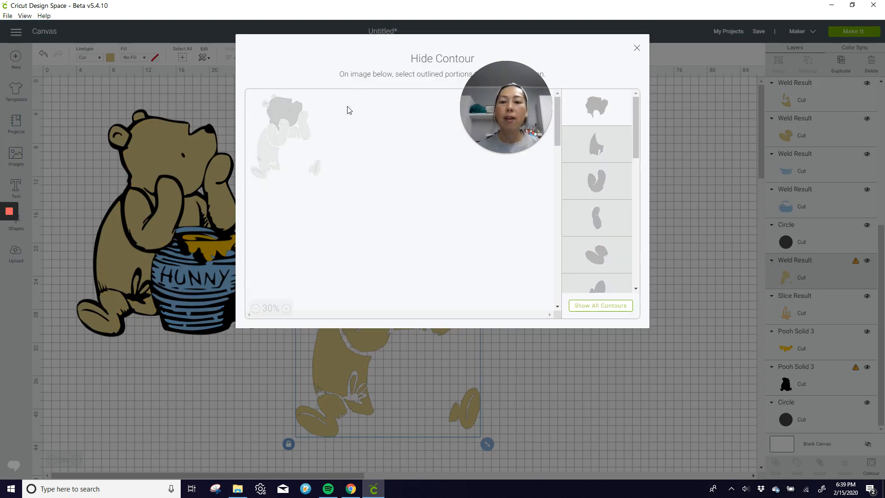
pyautogui.click(314, 171)
pyautogui.click(314, 169)
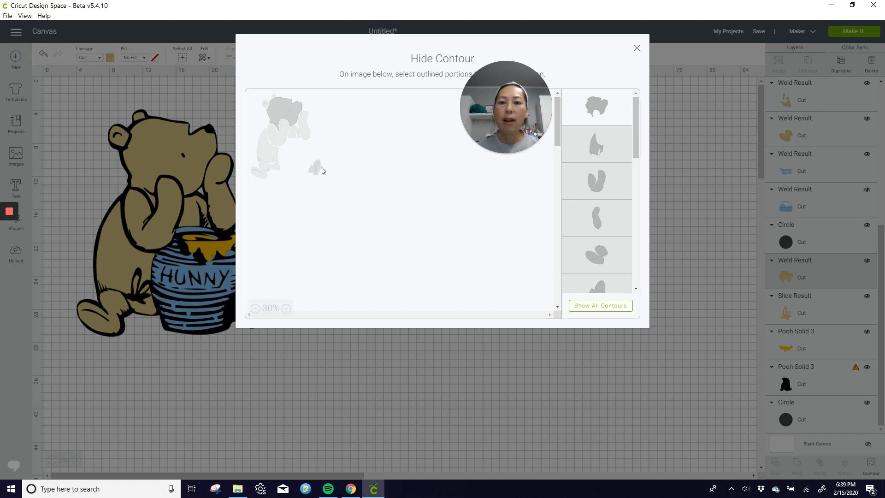
pyautogui.click(317, 170)
pyautogui.click(324, 172)
pyautogui.click(322, 173)
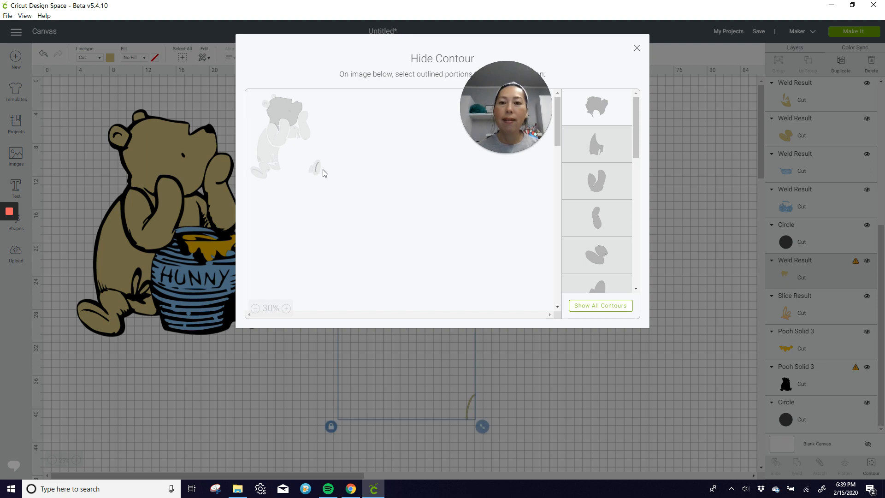
pyautogui.click(315, 169)
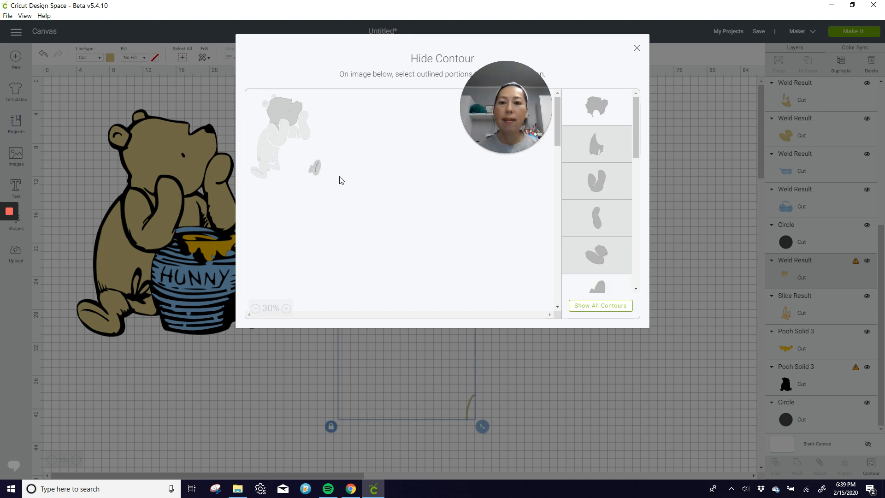
pyautogui.click(298, 104)
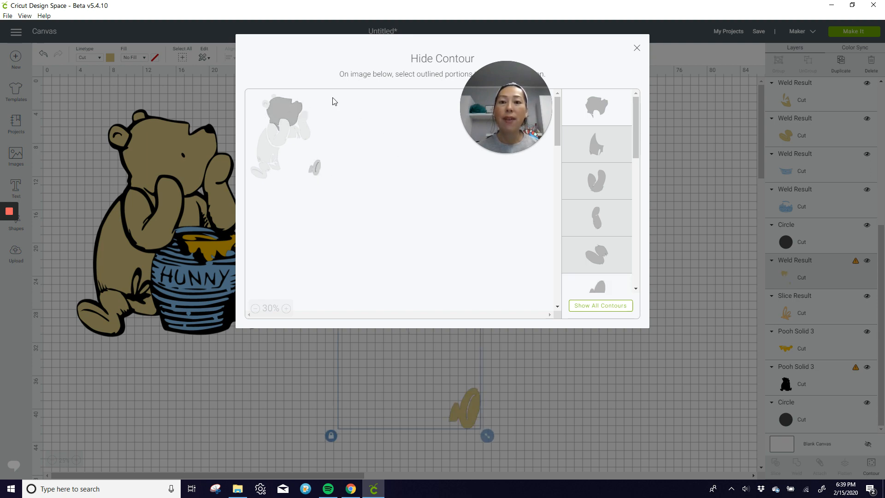
pyautogui.click(637, 48)
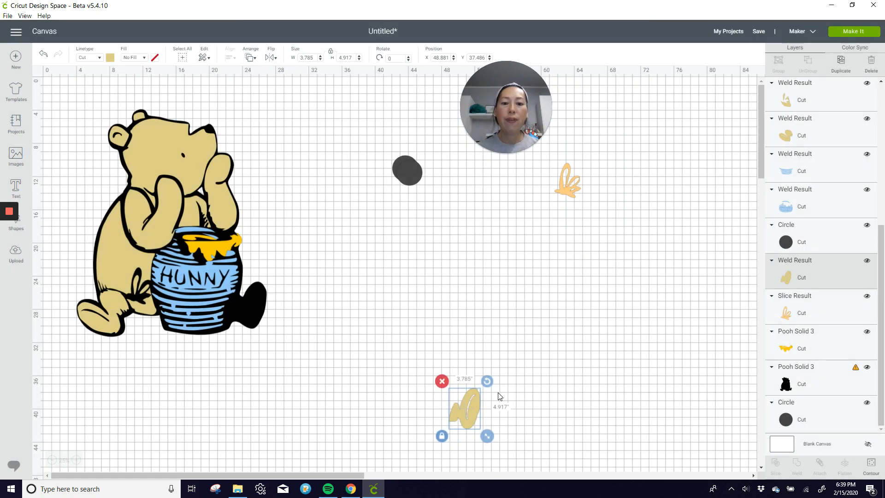
pyautogui.moveTo(472, 405); pyautogui.dragTo(256, 305)
pyautogui.click(408, 360)
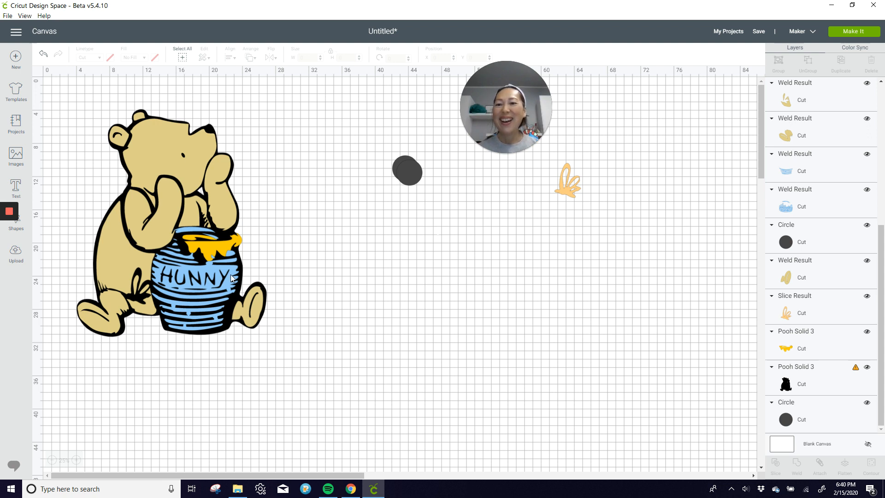
# Nudge the black silhouette to the right behind the assembled bear and honey pot pieces.
pyautogui.click(818, 382)
pyautogui.press('Right')
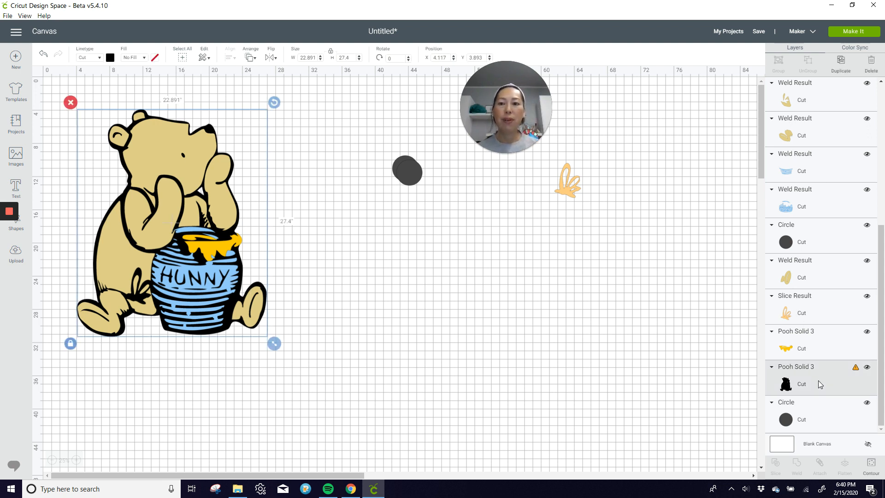
pyautogui.press('Right')
pyautogui.press('Right')
pyautogui.press('Right')
pyautogui.press('Right')
pyautogui.press('Right')
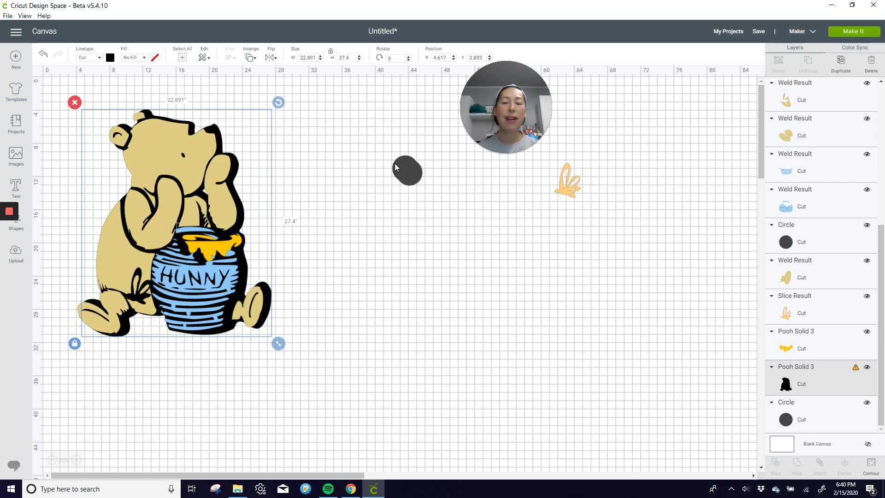
# Delete the two overlapping dark circles and move the black silhouette well clear of the assembled coloured pieces.
pyautogui.moveTo(376, 153); pyautogui.dragTo(429, 215)
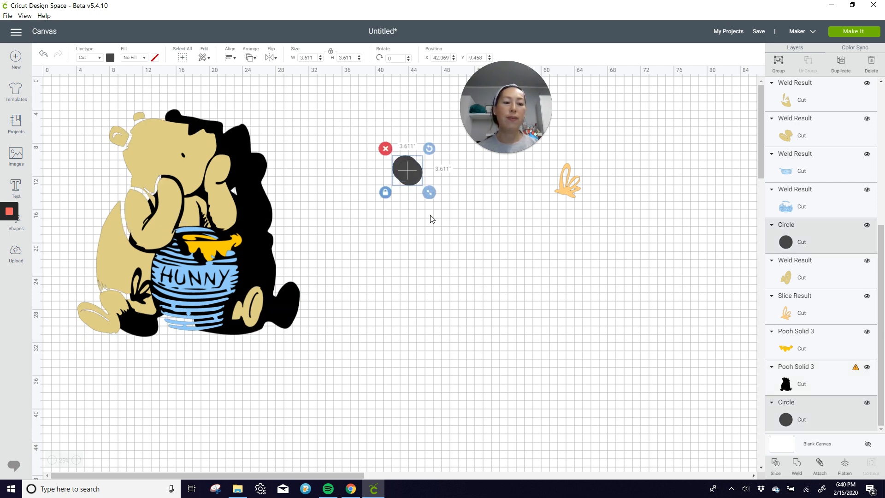
pyautogui.press('Delete')
pyautogui.moveTo(253, 197); pyautogui.dragTo(486, 272)
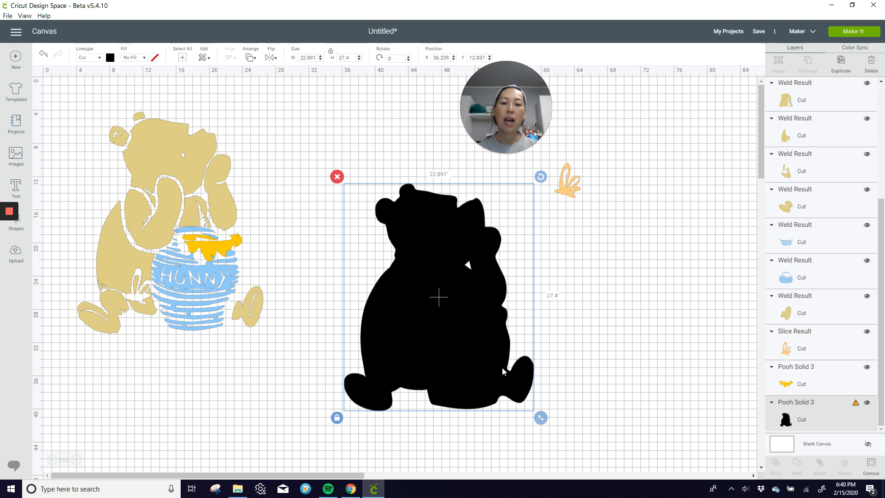
pyautogui.moveTo(502, 366); pyautogui.dragTo(486, 386)
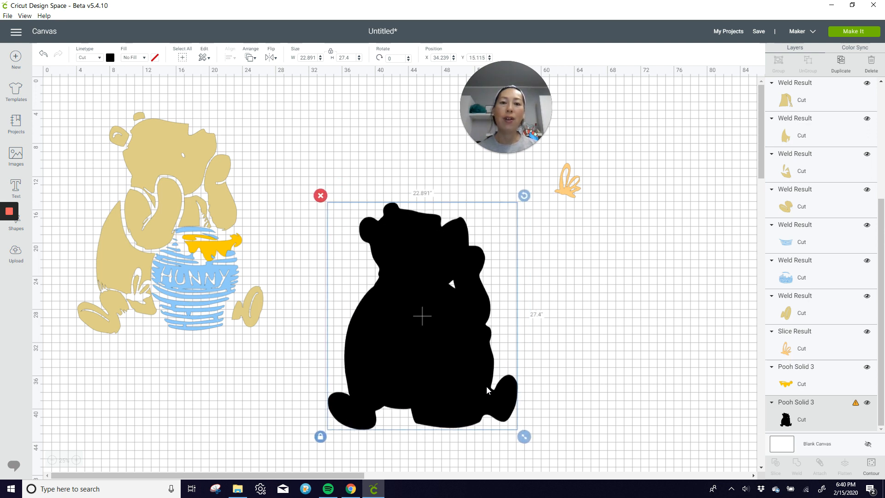
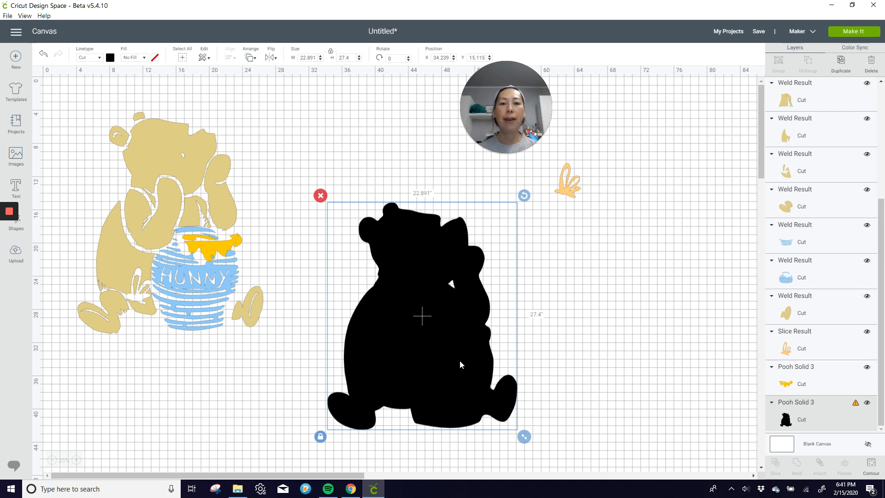
pyautogui.moveTo(460, 364); pyautogui.dragTo(645, 389)
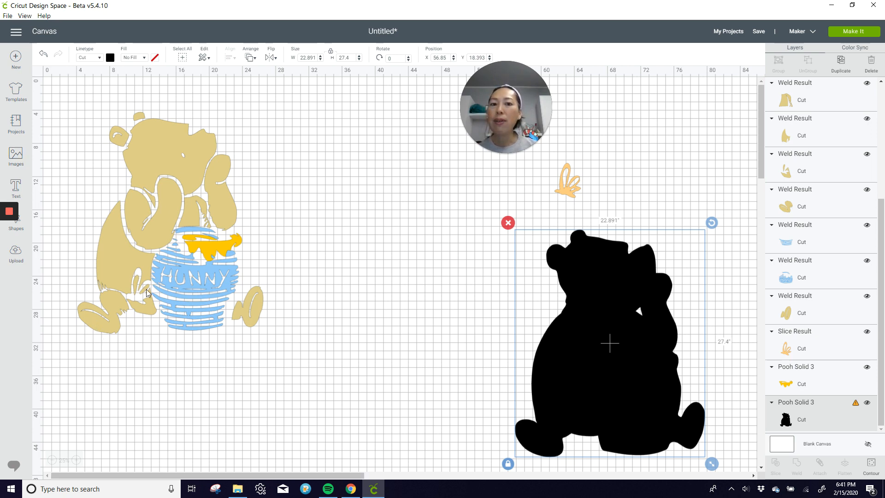
# Insert a square shape and move it onto the empty canvas between the bear pieces and the silhouette.
pyautogui.click(852, 6)
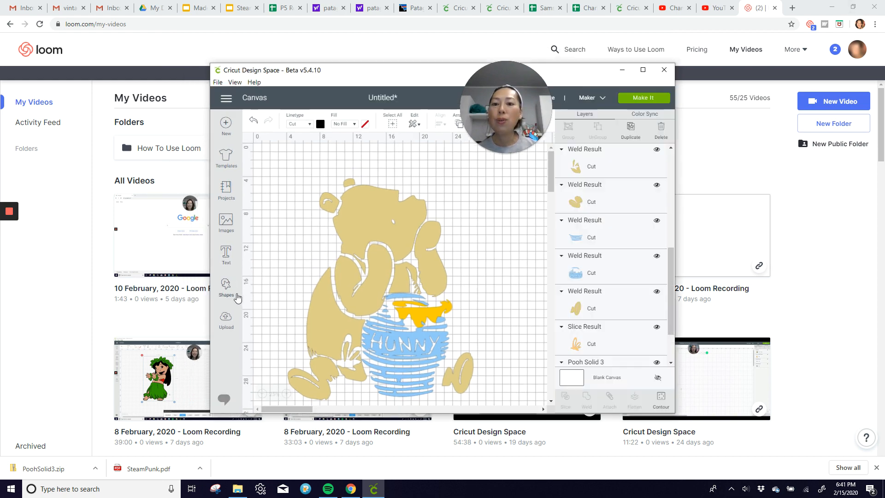
pyautogui.click(237, 298)
pyautogui.click(261, 225)
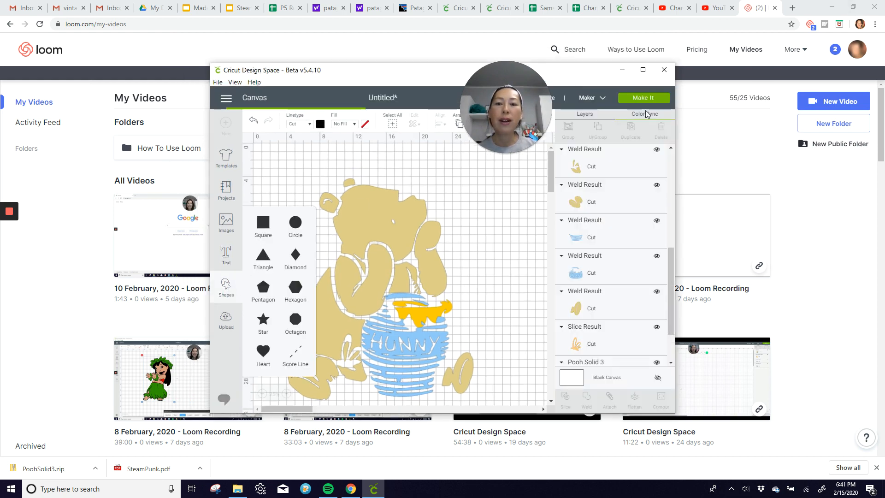
pyautogui.click(642, 70)
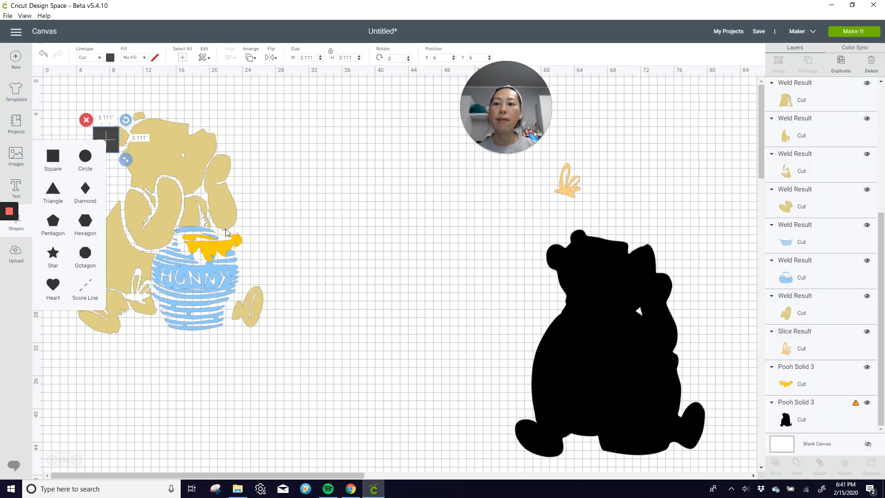
pyautogui.moveTo(114, 135); pyautogui.dragTo(411, 242)
# Resize the square to 11.5 by 11.5 inches, moving it closer to the bear pieces and the black silhouette farther away.
pyautogui.click(305, 57)
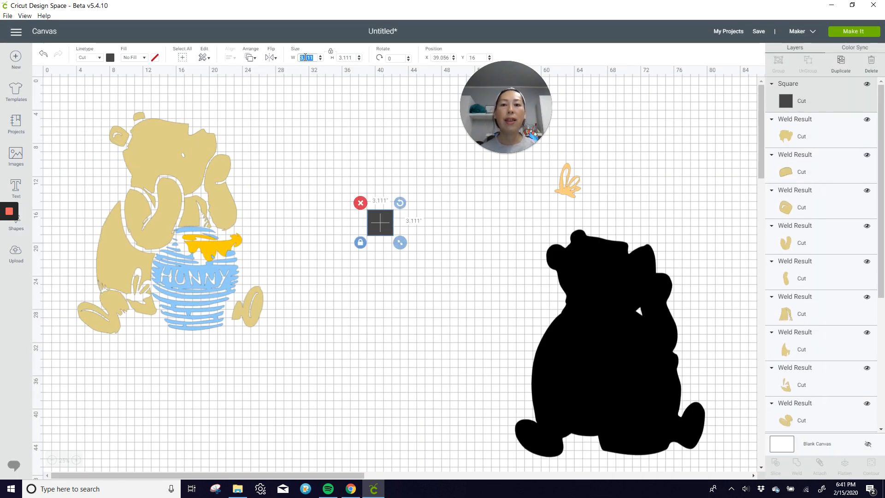
pyautogui.write('11.5')
pyautogui.press('Tab')
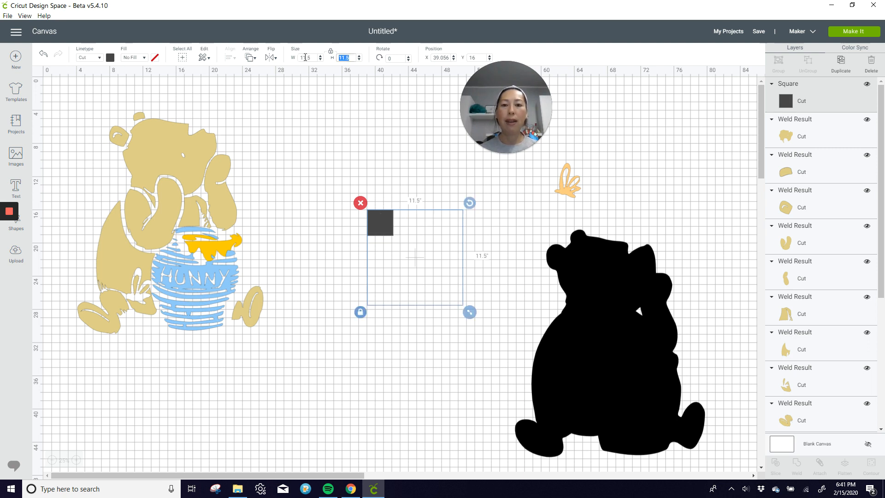
pyautogui.moveTo(413, 231); pyautogui.dragTo(343, 270)
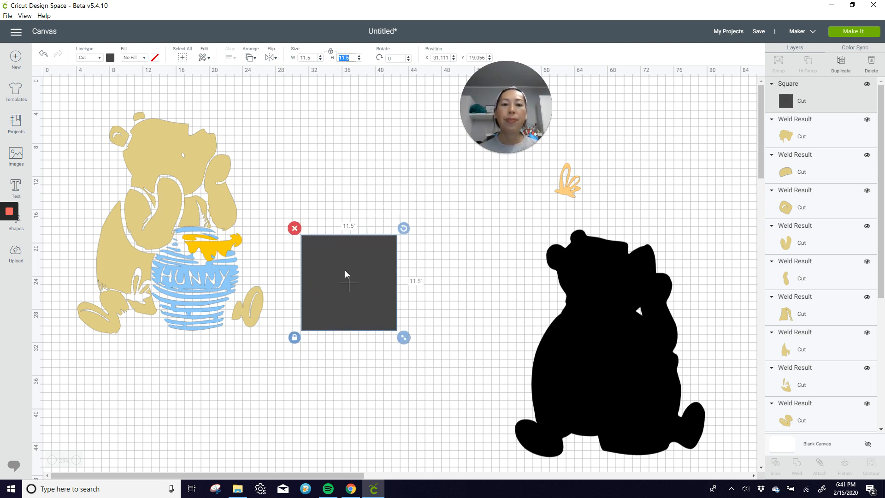
pyautogui.moveTo(592, 326); pyautogui.dragTo(635, 199)
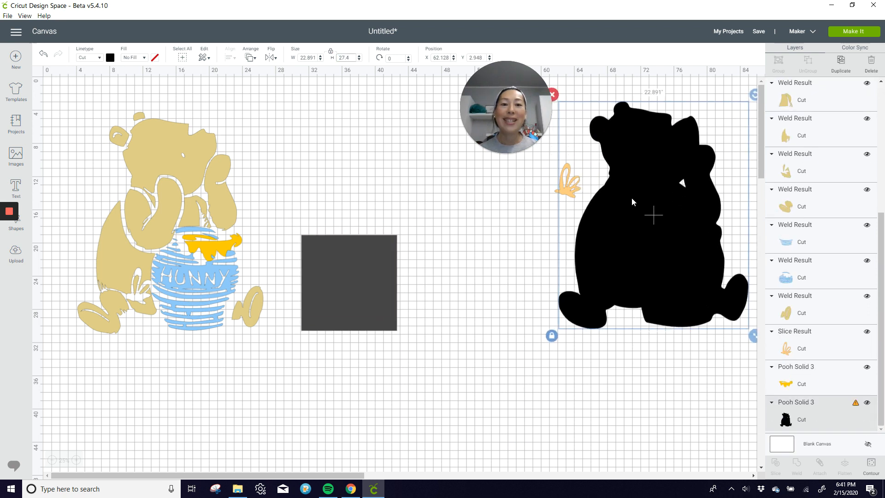
# Duplicate the 11.5-inch square and place the copy directly to the right of the original.
pyautogui.click(386, 297)
pyautogui.click(842, 64)
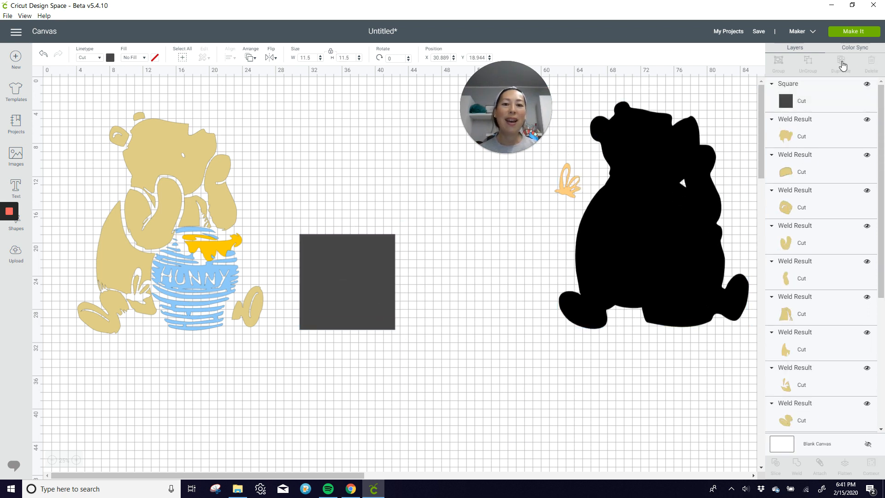
pyautogui.moveTo(380, 283); pyautogui.dragTo(472, 269)
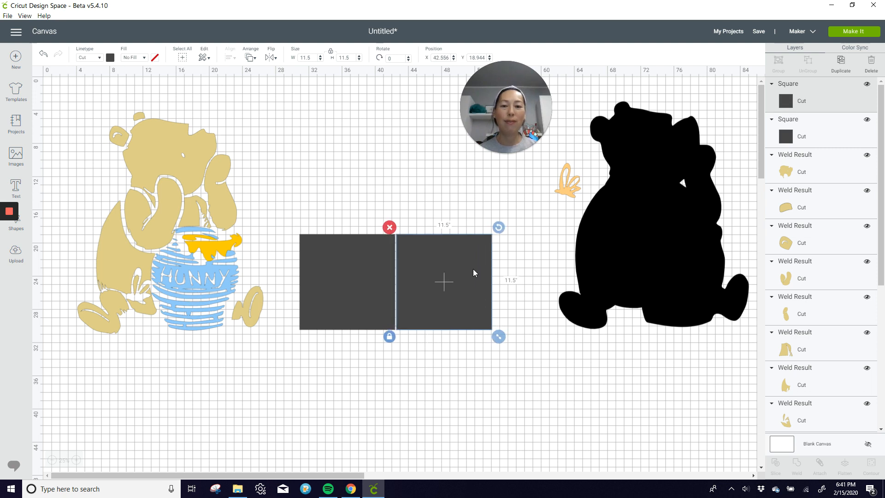
# Set the original square's position to X 31 and Y 19.
pyautogui.click(341, 279)
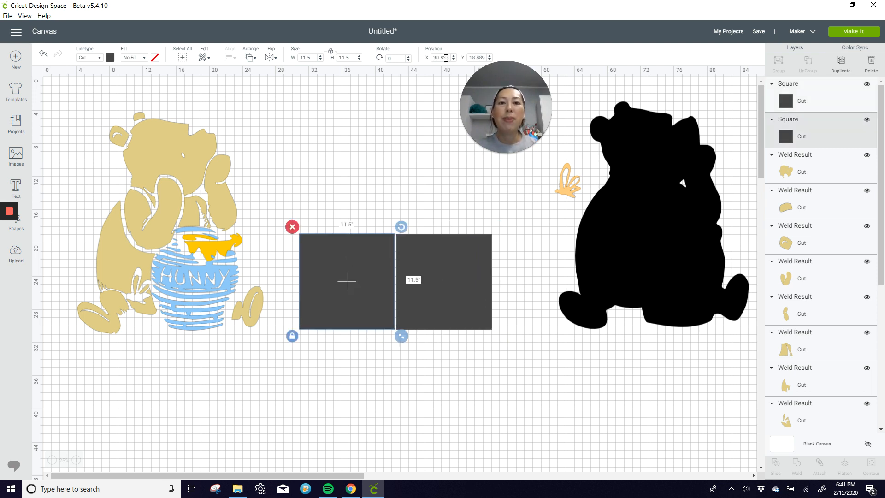
pyautogui.doubleClick(446, 58)
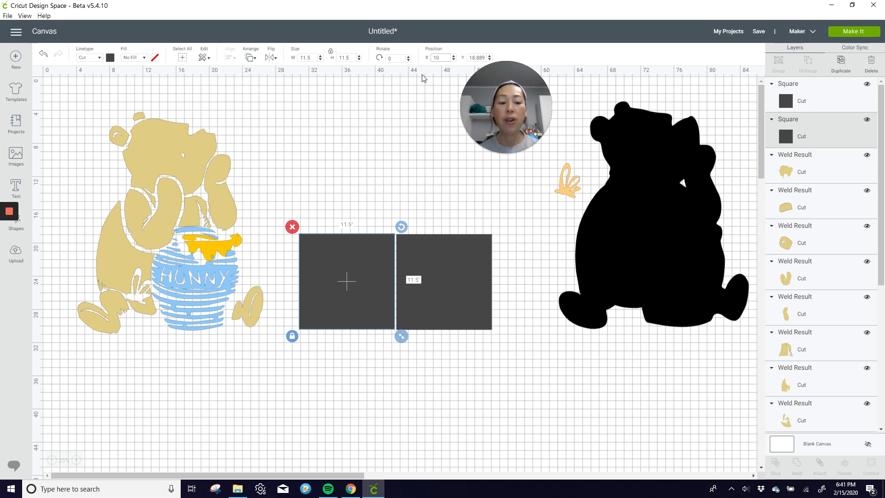
pyautogui.press('BackSpace')
pyautogui.write('31')
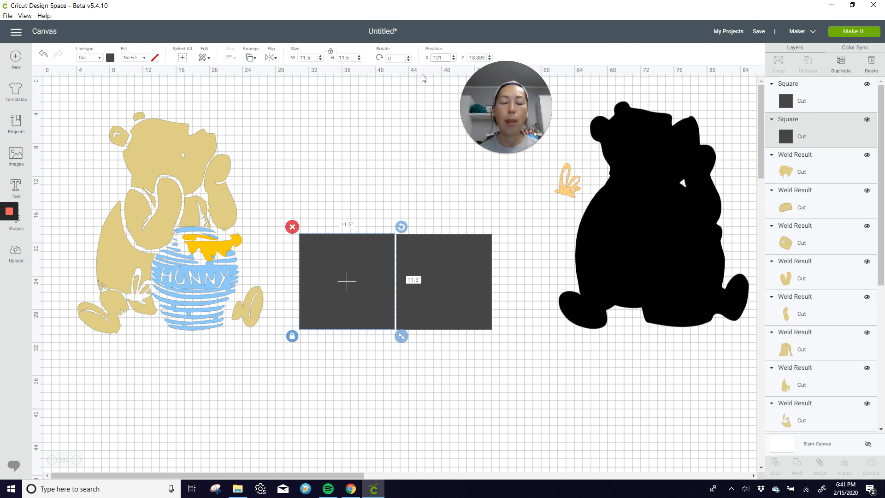
pyautogui.press('BackSpace')
pyautogui.press('BackSpace')
pyautogui.press('BackSpace')
pyautogui.write('31')
pyautogui.press('Tab')
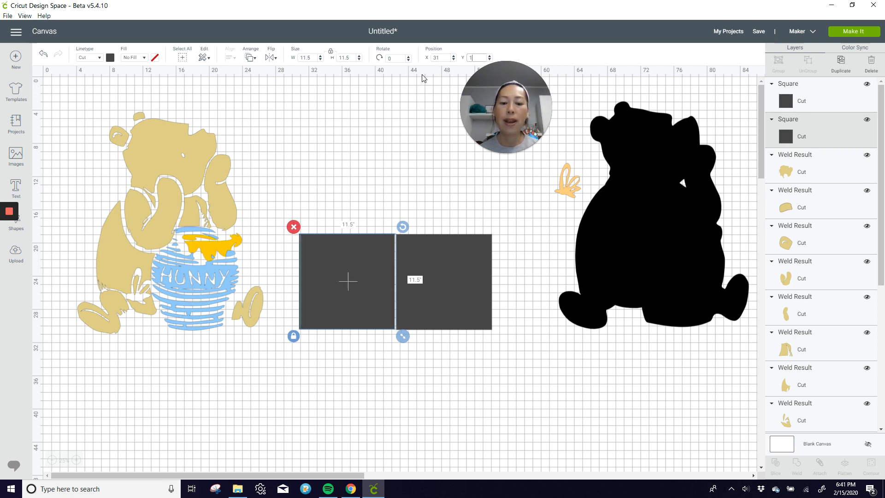
pyautogui.write('19')
pyautogui.press('Return')
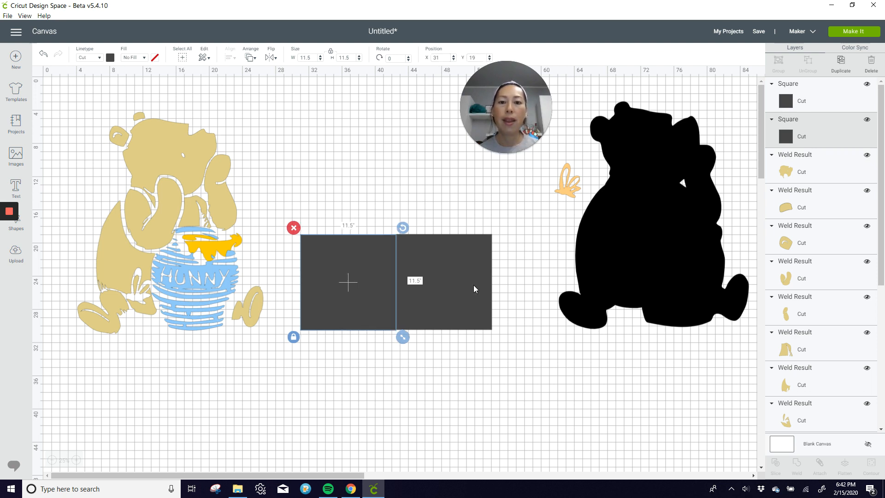
# Set the duplicate square's position to X 42.5 and Y 19 so it adjoins the original square.
pyautogui.moveTo(474, 285)
pyautogui.mouseDown()
pyautogui.moveTo(485, 286)
pyautogui.moveTo(475, 286)
pyautogui.mouseUp()
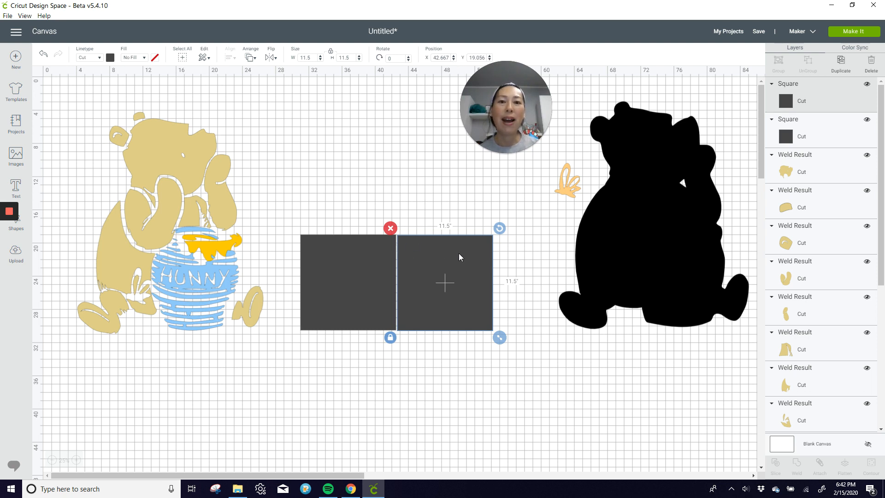
pyautogui.click(447, 57)
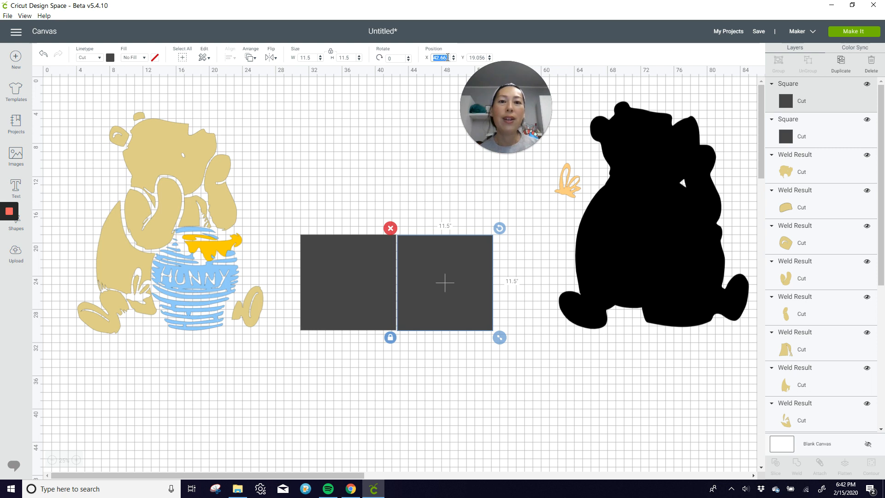
pyautogui.write('42')
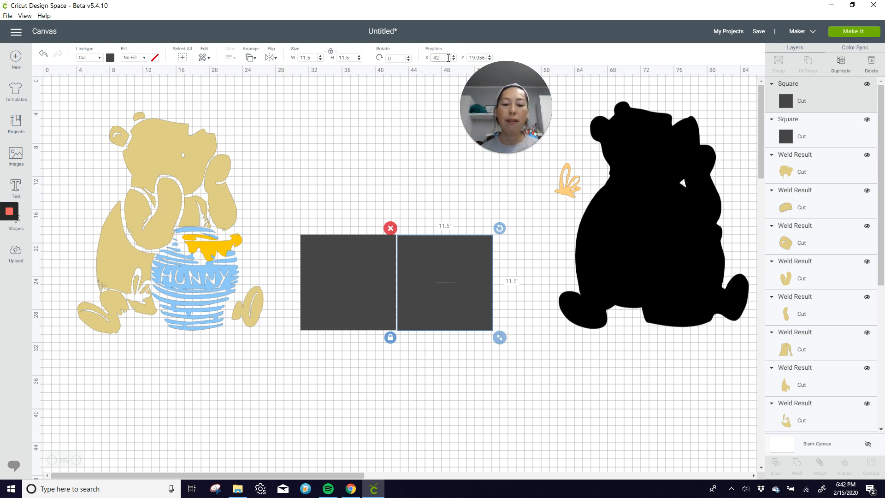
pyautogui.write('.5')
pyautogui.press('Tab')
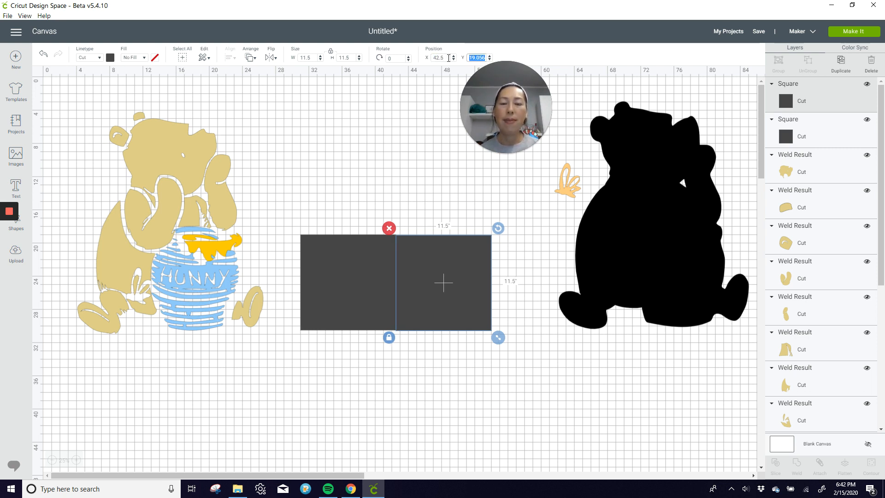
pyautogui.write('19')
pyautogui.press('Return')
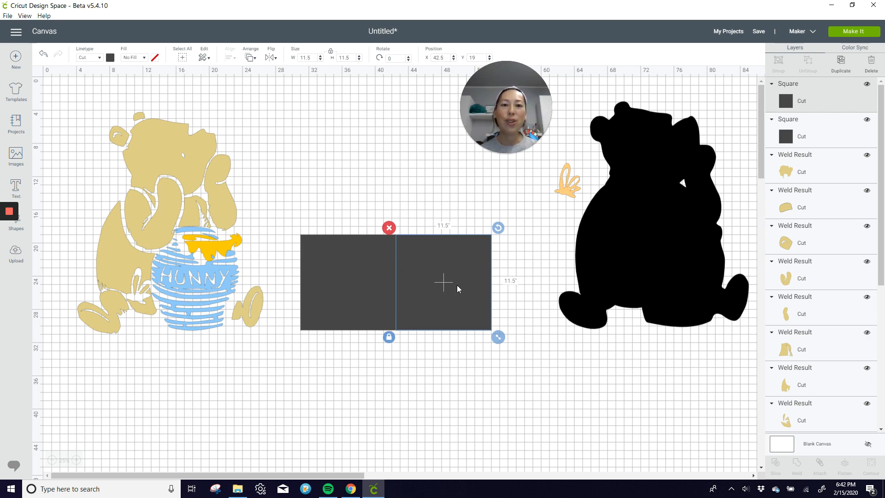
# Duplicate the two adjoining 11.5-inch squares together and place the copies directly below the original pair.
pyautogui.click(319, 252)
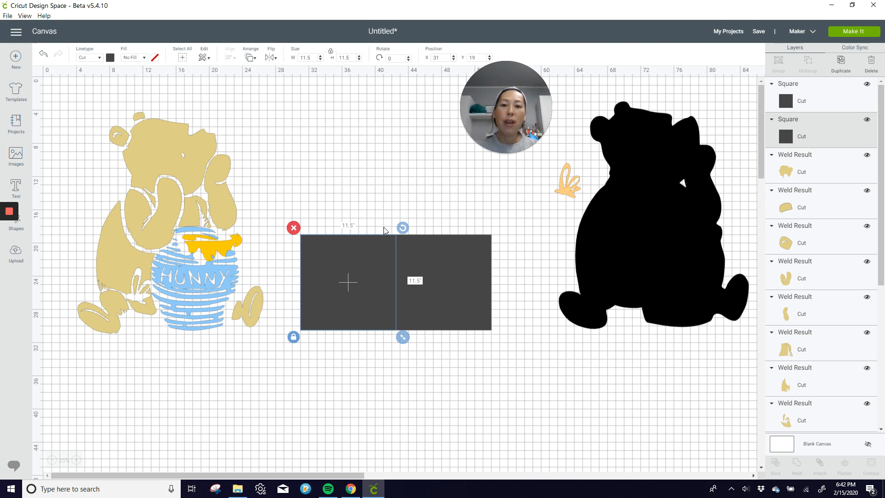
pyautogui.click(426, 242)
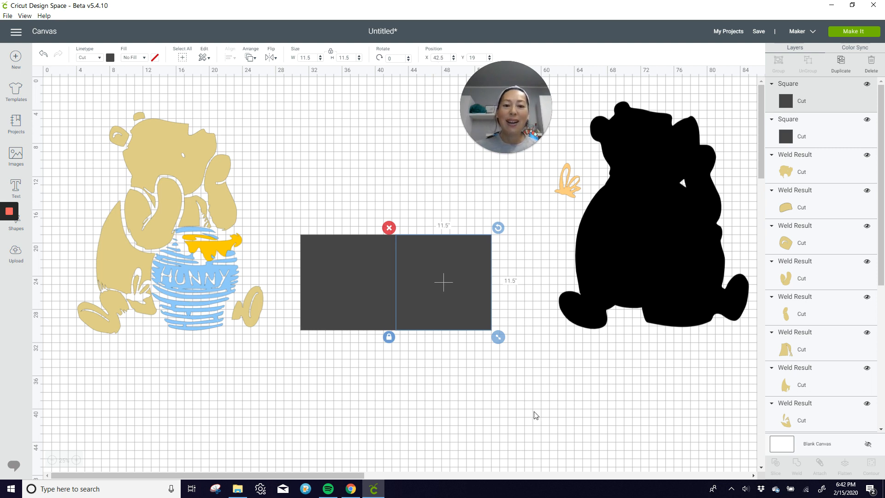
pyautogui.moveTo(529, 355); pyautogui.dragTo(350, 290)
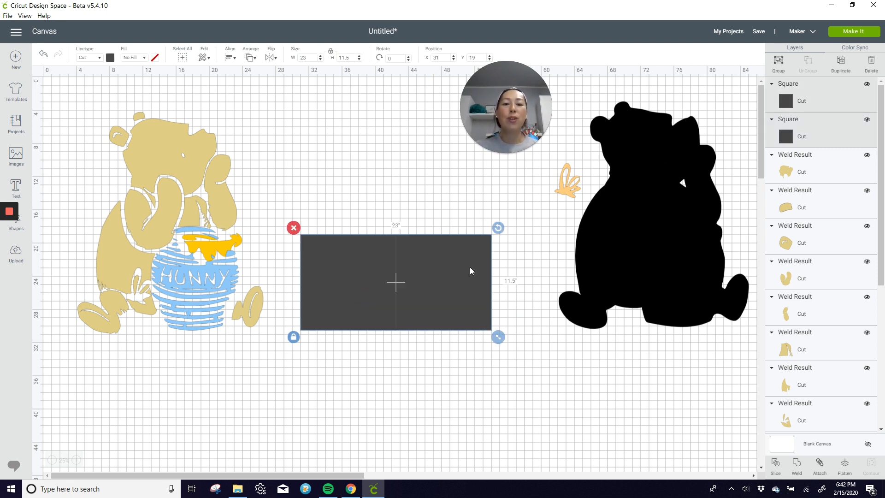
pyautogui.click(839, 64)
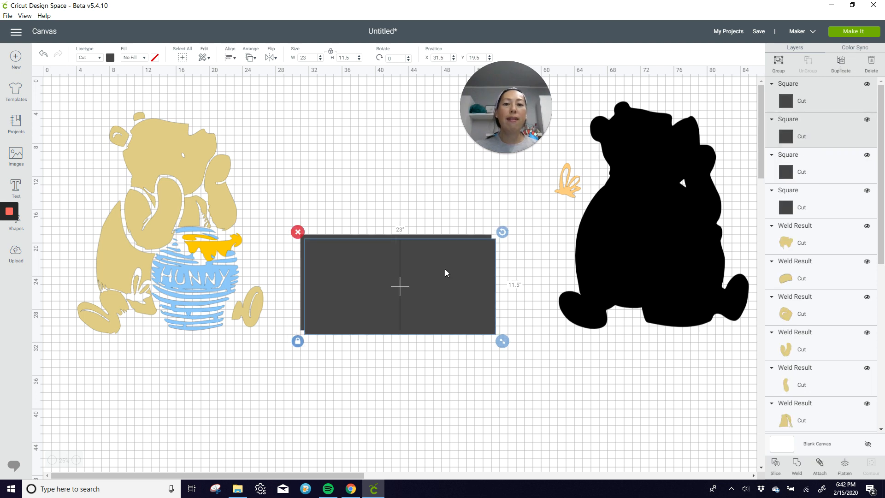
pyautogui.moveTo(444, 272); pyautogui.dragTo(441, 367)
# Set the duplicated pair's position to X 31 and Y 30.5 so it adjoins the first row.
pyautogui.click(444, 57)
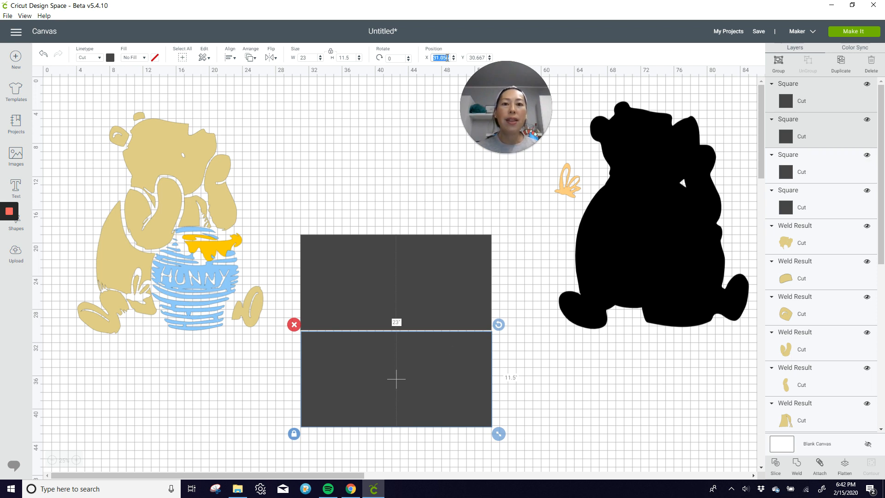
pyautogui.write('31')
pyautogui.press('Tab')
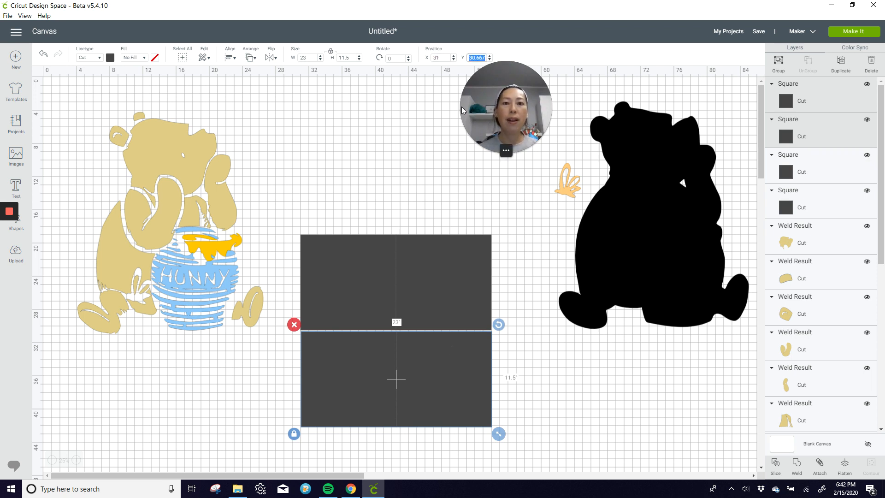
pyautogui.write('30')
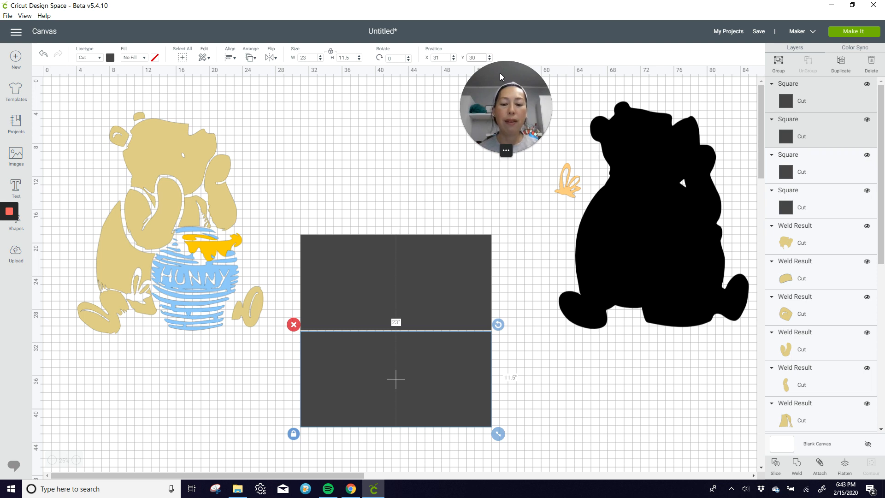
pyautogui.press('Return')
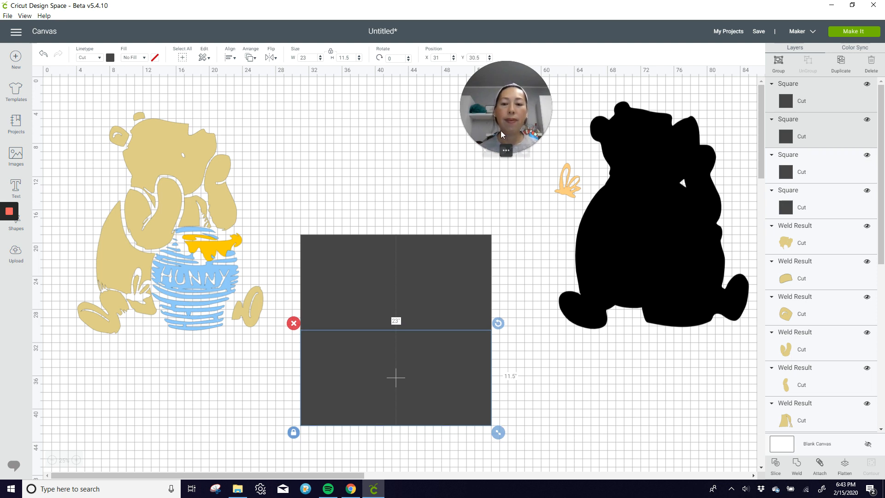
# Duplicate the second row's two squares and place the copies directly below as a third row.
pyautogui.click(334, 267)
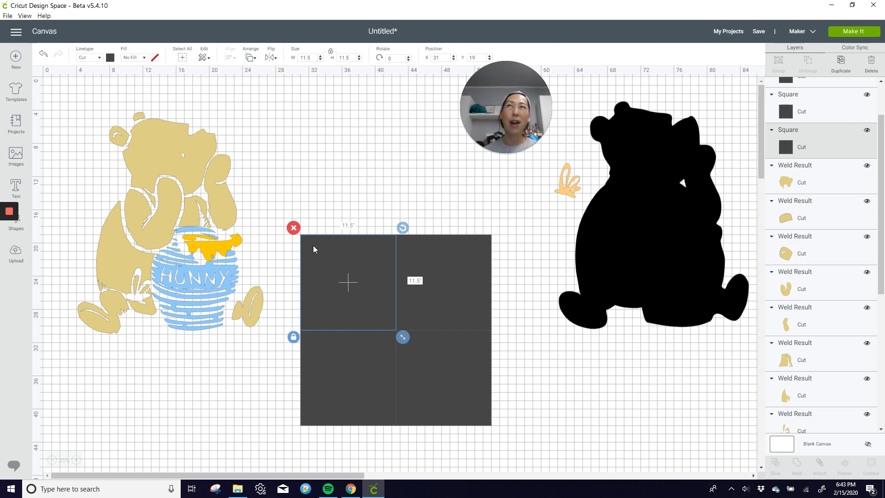
pyautogui.click(338, 347)
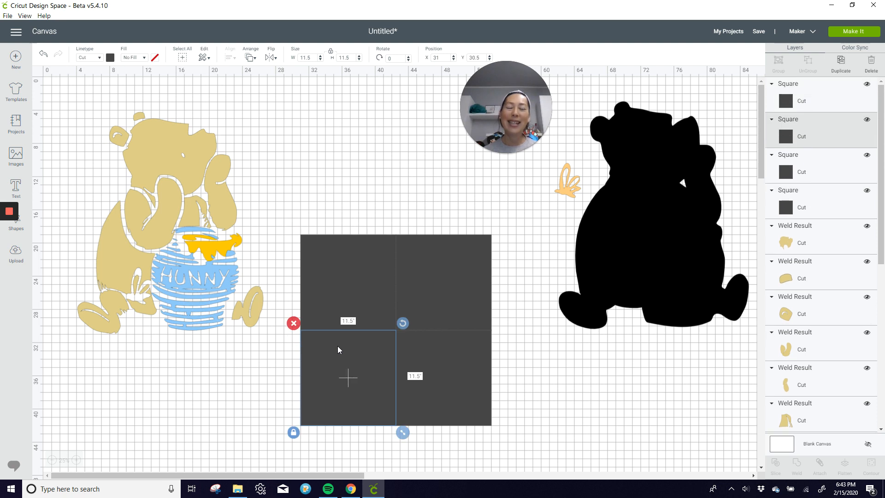
pyautogui.scroll(-4, 338, 350)
pyautogui.click(520, 366)
pyautogui.moveTo(522, 363); pyautogui.dragTo(368, 282)
pyautogui.click(840, 63)
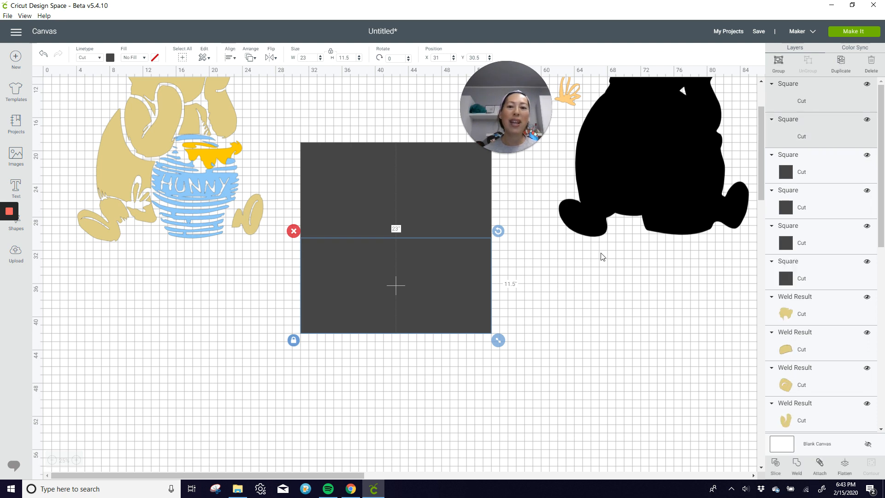
pyautogui.moveTo(479, 286); pyautogui.dragTo(477, 379)
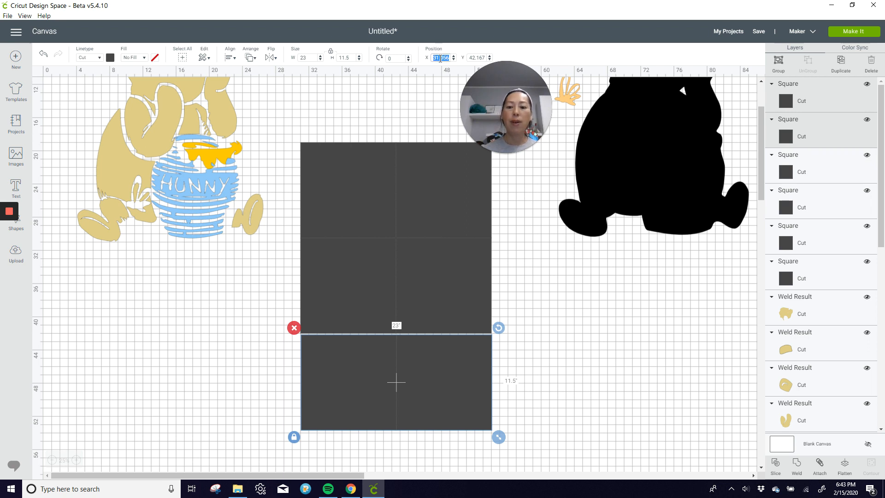
# Set the third row's position to X 31 and Y 42 so it adjoins the second row.
pyautogui.press('Tab')
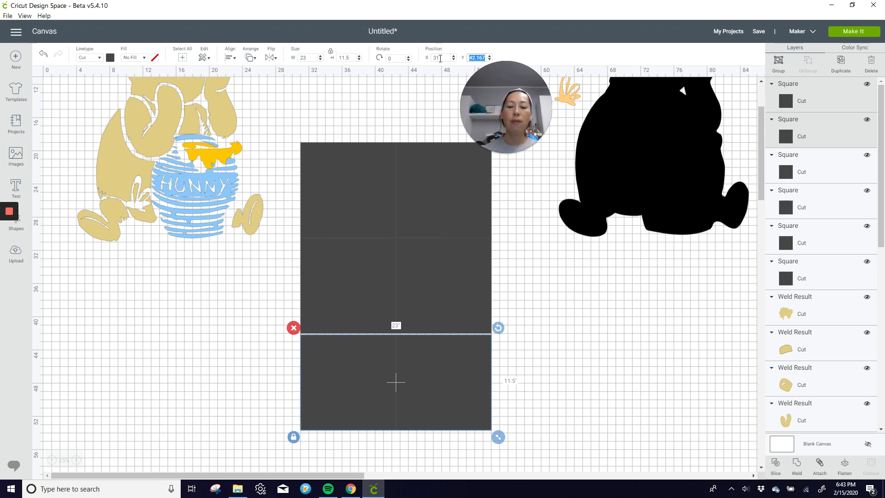
pyautogui.write('42')
pyautogui.press('Return')
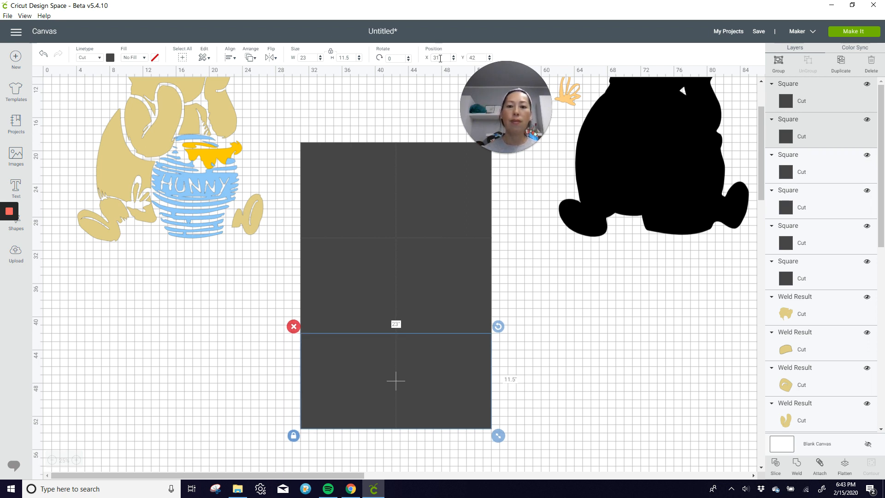
# Bring the black bear silhouette to the front and place it over the six-square grid, within its outer edges.
pyautogui.moveTo(673, 115); pyautogui.dragTo(592, 271)
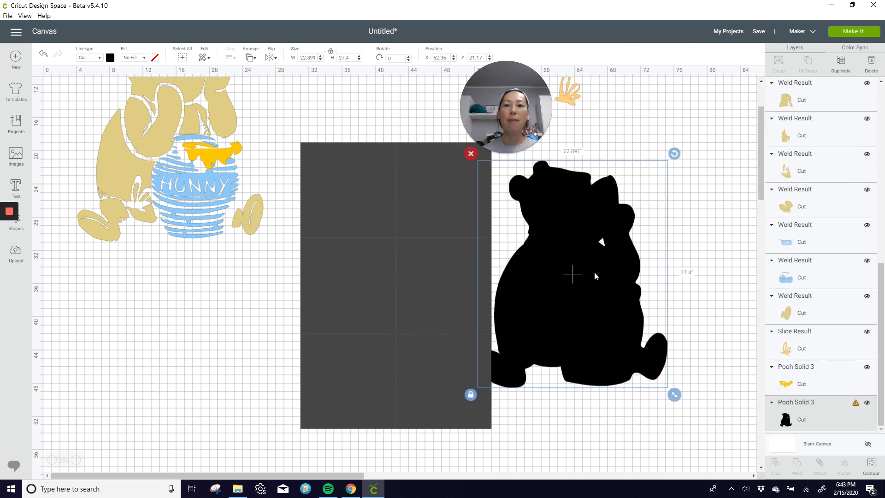
pyautogui.click(250, 57)
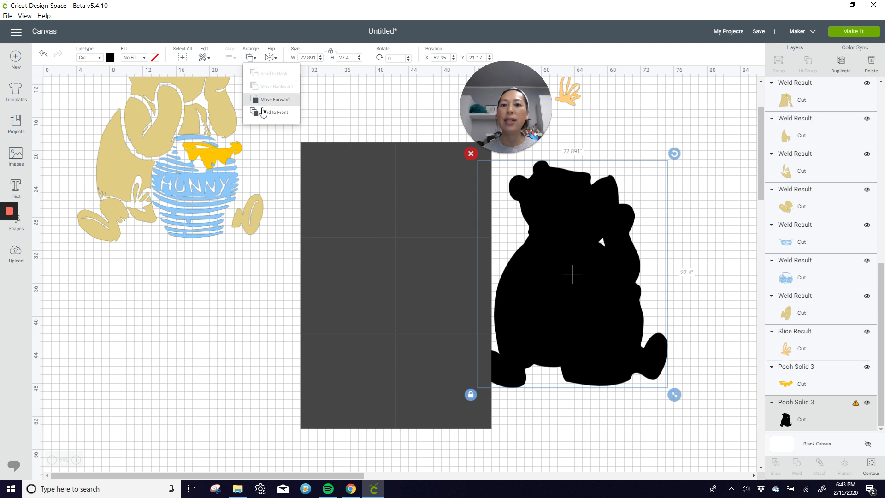
pyautogui.click(267, 112)
pyautogui.moveTo(579, 281); pyautogui.dragTo(405, 292)
pyautogui.click(564, 276)
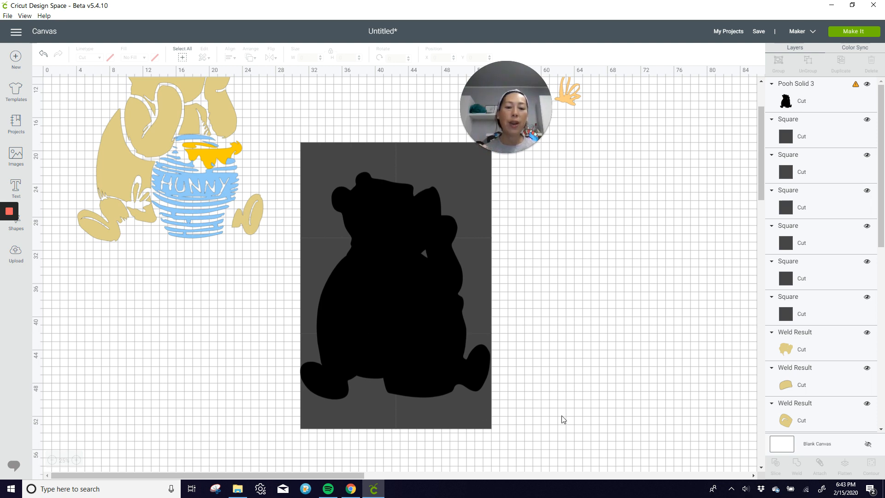
# Slice the silhouette with the grid's lower-right square and move the cut foot piece well clear to the right.
pyautogui.moveTo(573, 407); pyautogui.dragTo(690, 388)
pyautogui.click(775, 465)
# Try to slice the silhouette with the grid's lower-left square and shift the resulting piece.
pyautogui.moveTo(253, 381); pyautogui.dragTo(343, 400)
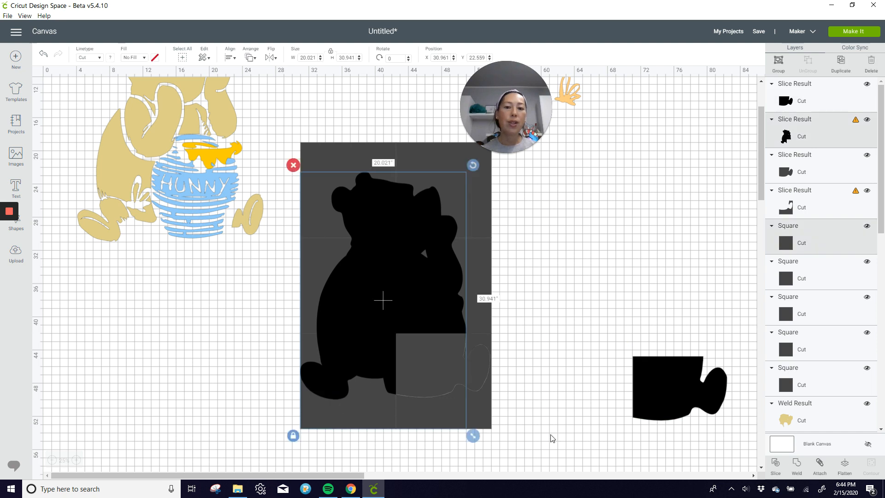
pyautogui.click(776, 464)
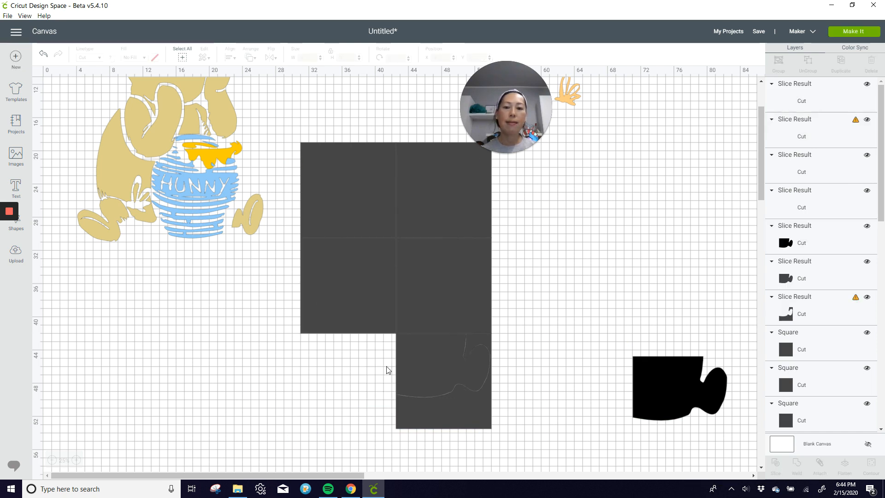
pyautogui.moveTo(363, 361); pyautogui.dragTo(369, 363)
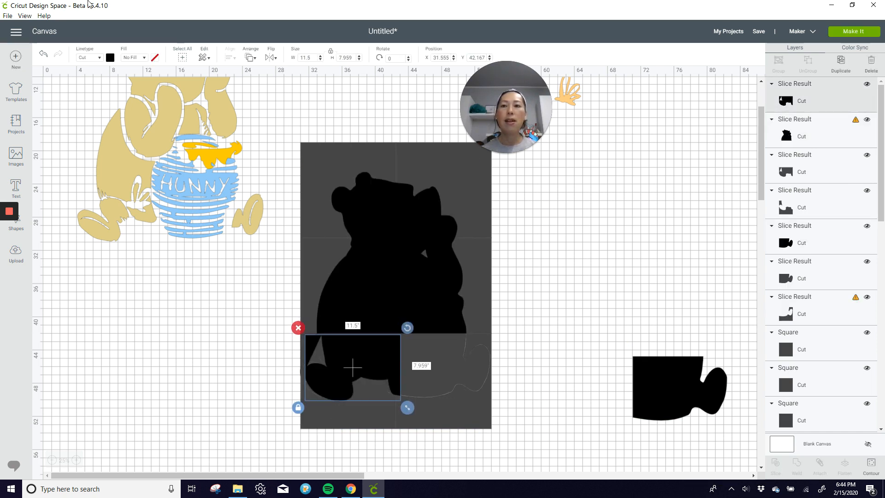
# Undo the piece's move and the lower-left slice.
pyautogui.click(43, 55)
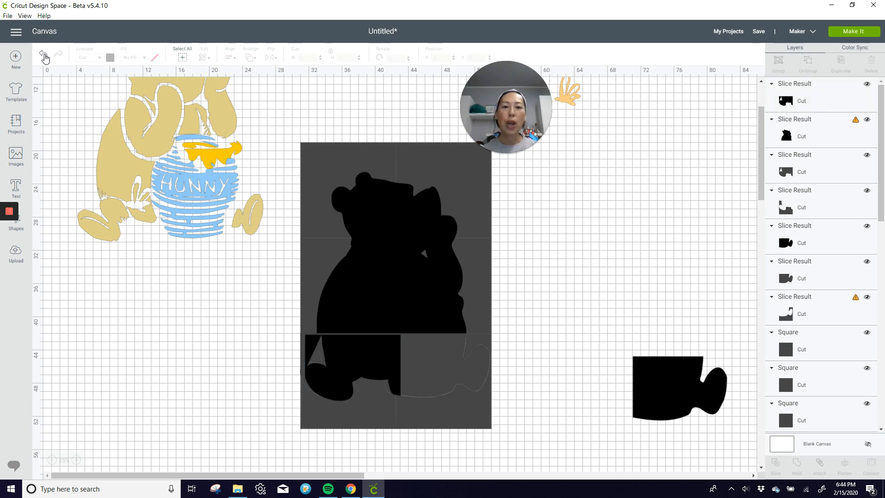
pyautogui.click(44, 55)
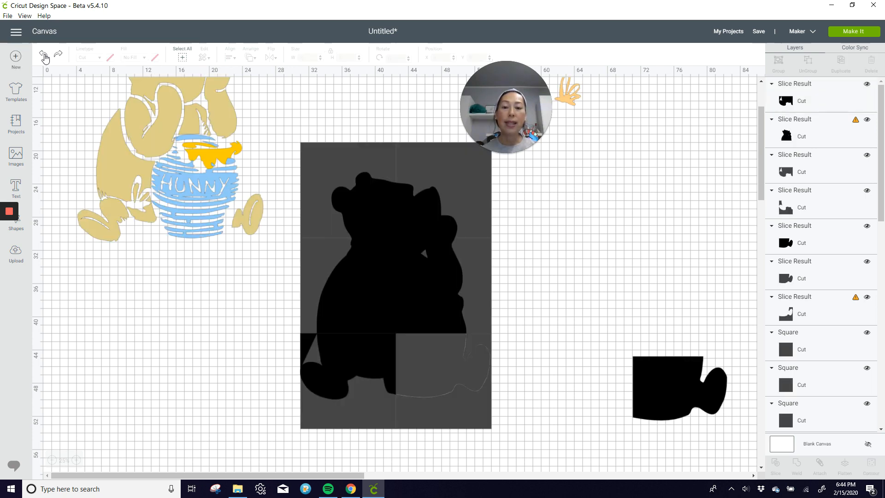
pyautogui.click(44, 55)
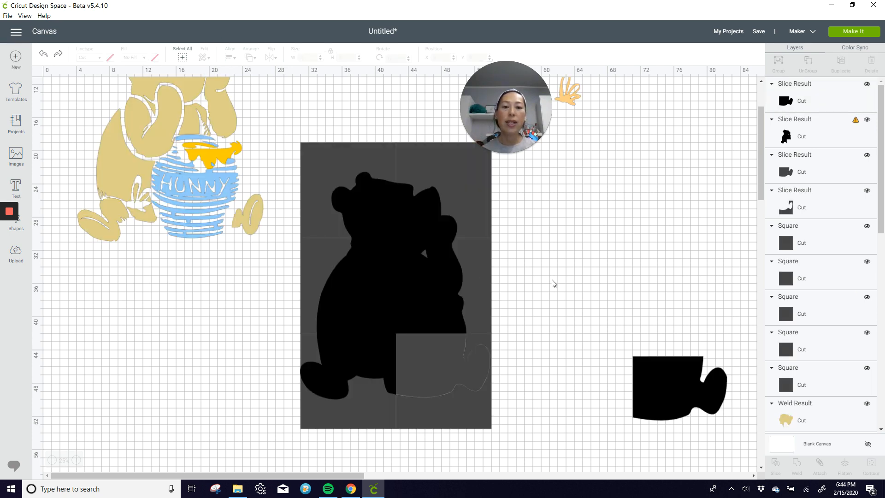
# Slice the silhouette with the middle-right square and place the cut piece just above the separated lower-right foot piece.
pyautogui.moveTo(551, 280); pyautogui.dragTo(448, 269)
pyautogui.click(782, 464)
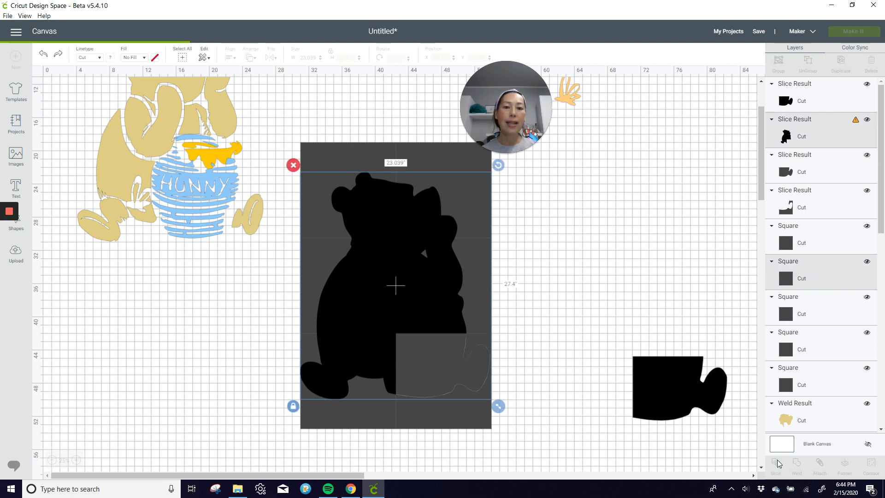
pyautogui.moveTo(452, 299); pyautogui.dragTo(681, 315)
pyautogui.click(530, 191)
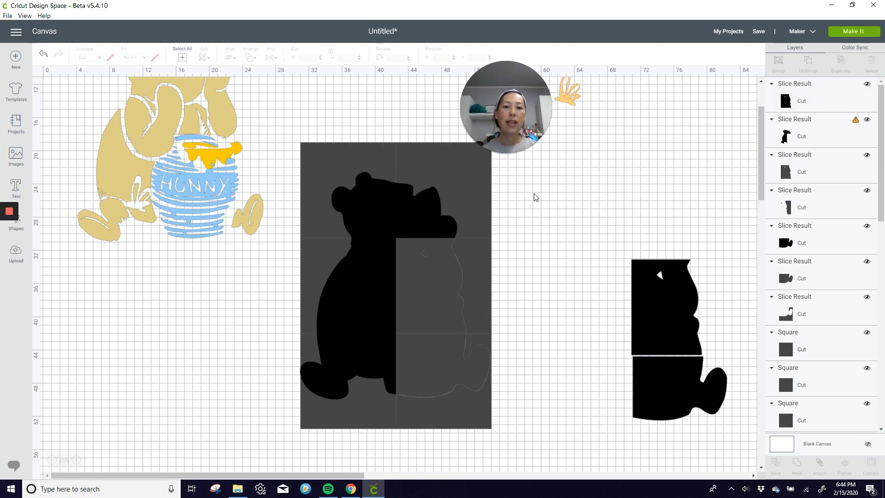
# Slice the silhouette with the upper-right and upper-left squares, placing both head pieces side by side above the separated body piece.
pyautogui.moveTo(533, 193); pyautogui.dragTo(431, 217)
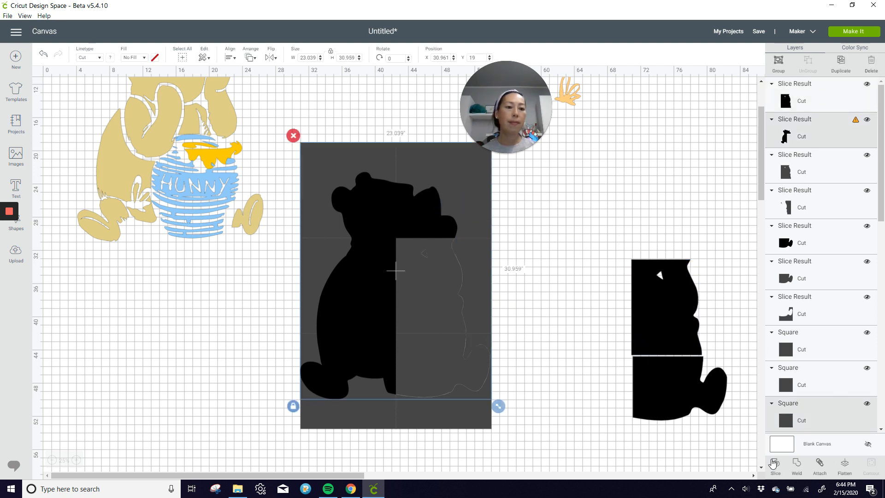
pyautogui.click(776, 463)
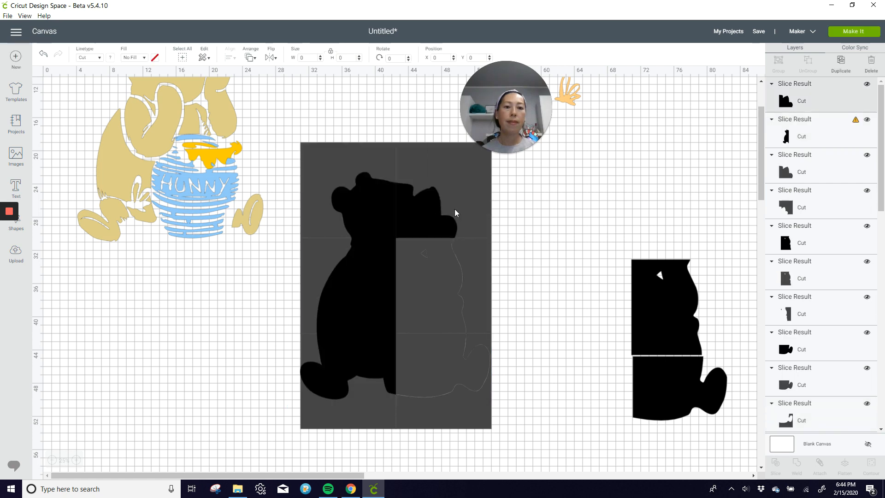
pyautogui.moveTo(454, 209); pyautogui.dragTo(670, 224)
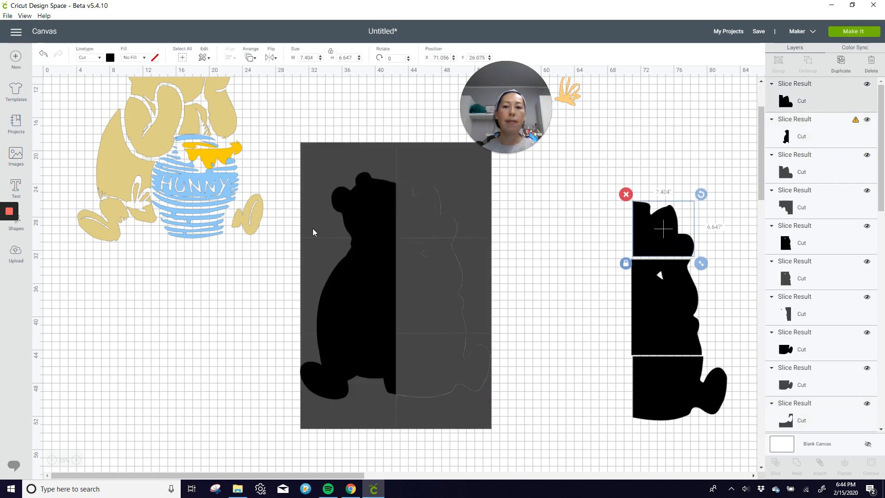
pyautogui.moveTo(289, 215); pyautogui.dragTo(348, 269)
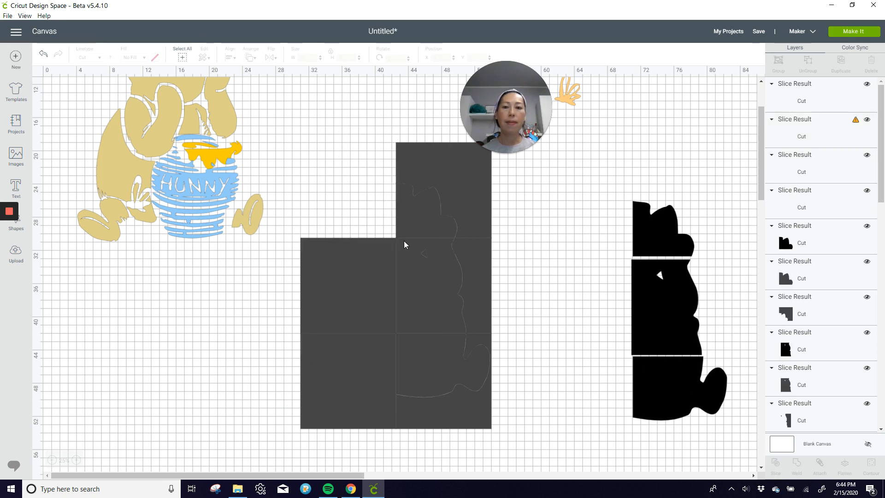
pyautogui.moveTo(373, 208); pyautogui.dragTo(606, 227)
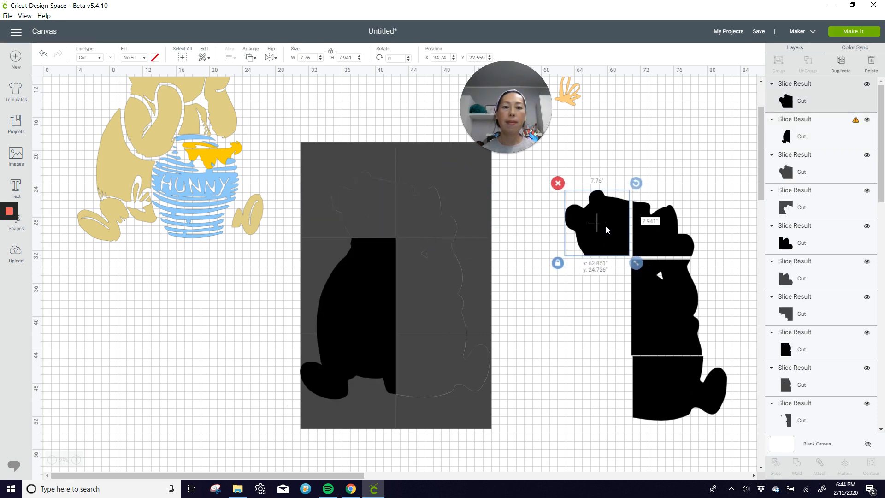
# Slice the silhouette with the middle-left square and arrange the remaining two left-hand pieces beside the separated right-hand pieces.
pyautogui.moveTo(280, 287); pyautogui.dragTo(346, 312)
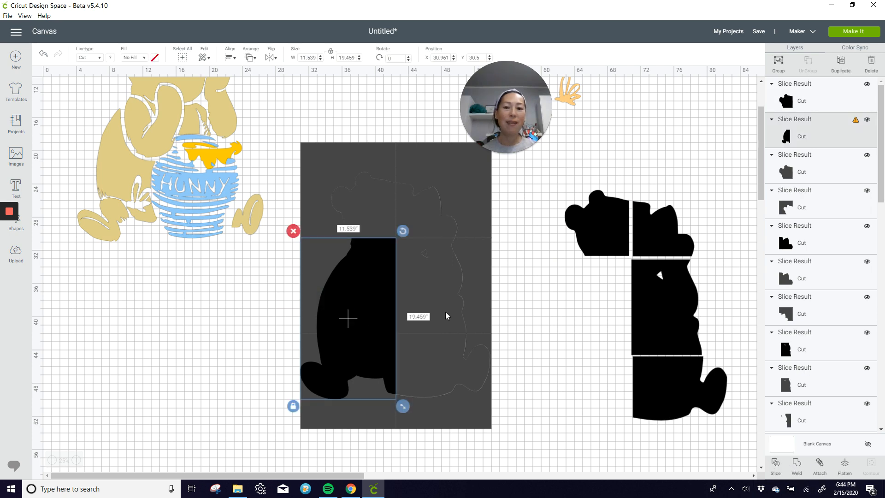
pyautogui.click(777, 463)
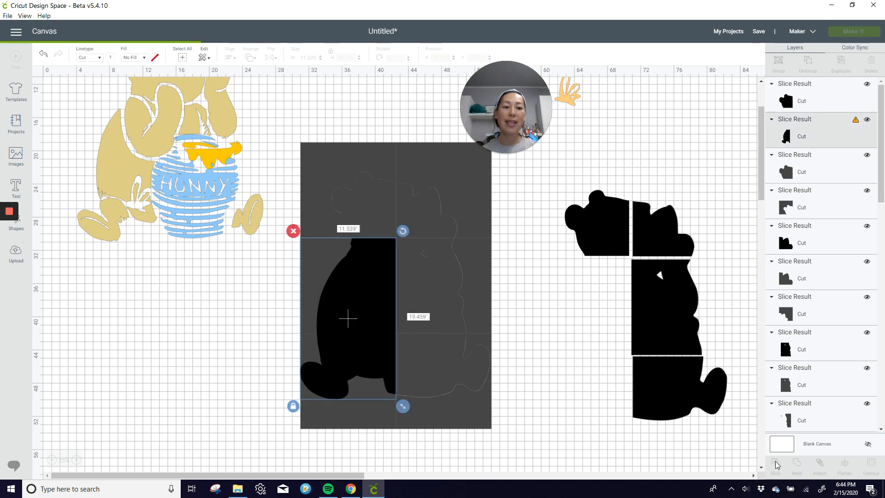
pyautogui.moveTo(358, 283); pyautogui.dragTo(596, 309)
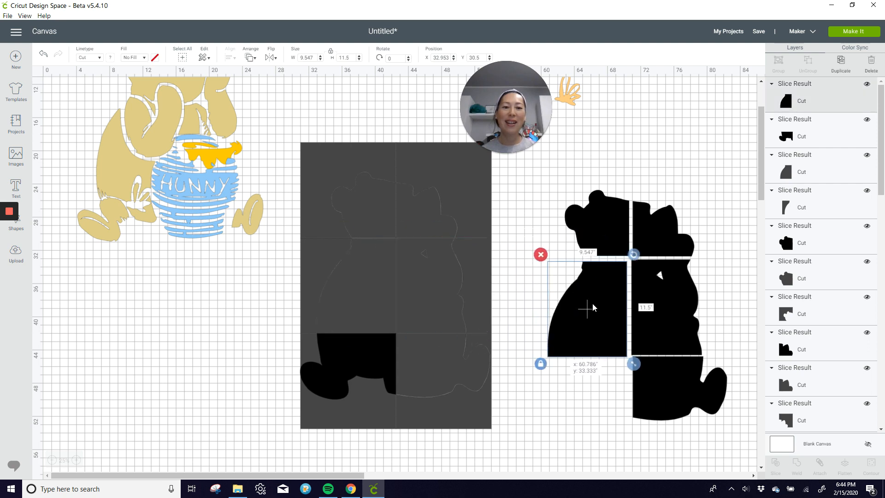
pyautogui.moveTo(397, 356); pyautogui.dragTo(606, 378)
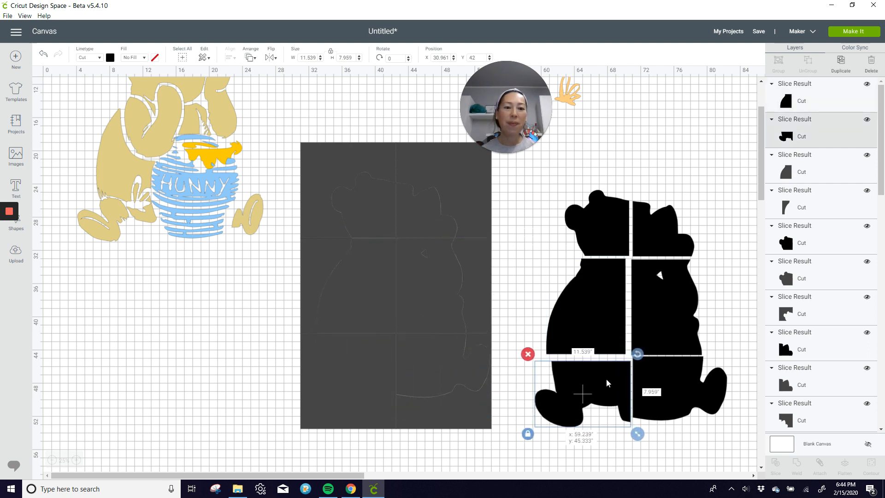
pyautogui.click(602, 319)
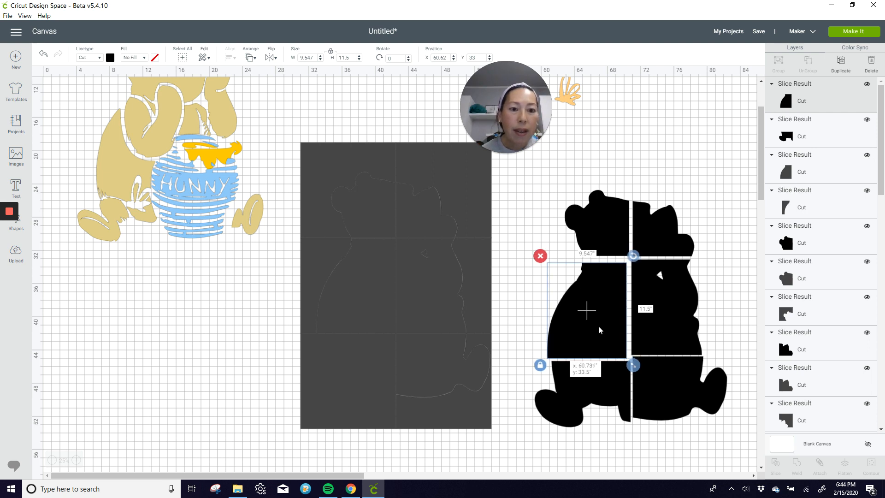
# Close the gaps between the two foot pieces and the body pieces above them, and check the sizes of the cut sections.
pyautogui.click(602, 375)
pyautogui.moveTo(602, 375); pyautogui.dragTo(598, 372)
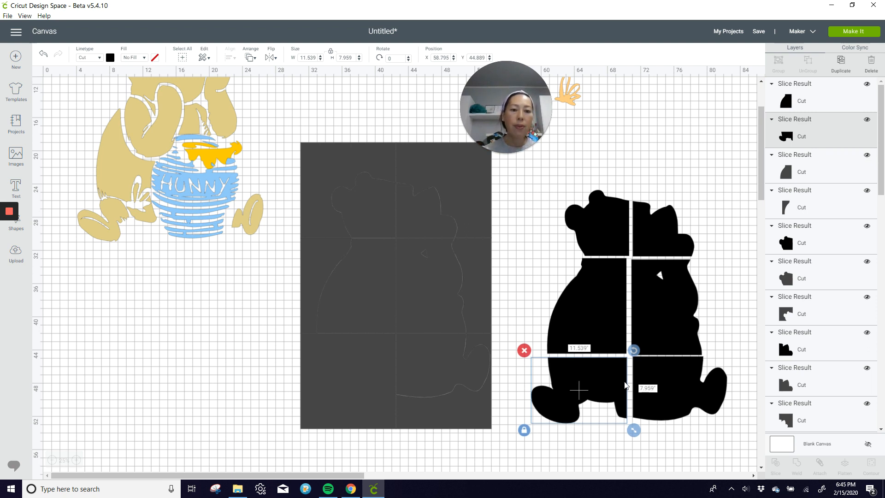
pyautogui.moveTo(671, 377); pyautogui.dragTo(669, 382)
pyautogui.click(668, 314)
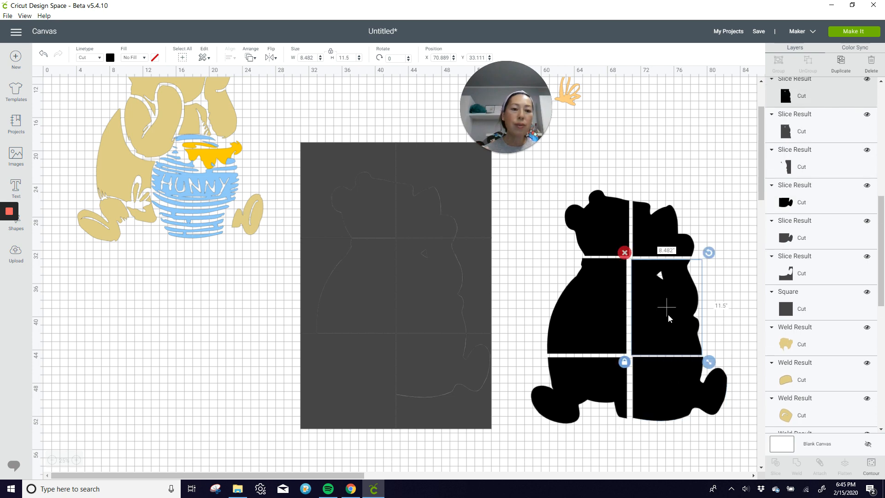
pyautogui.click(663, 228)
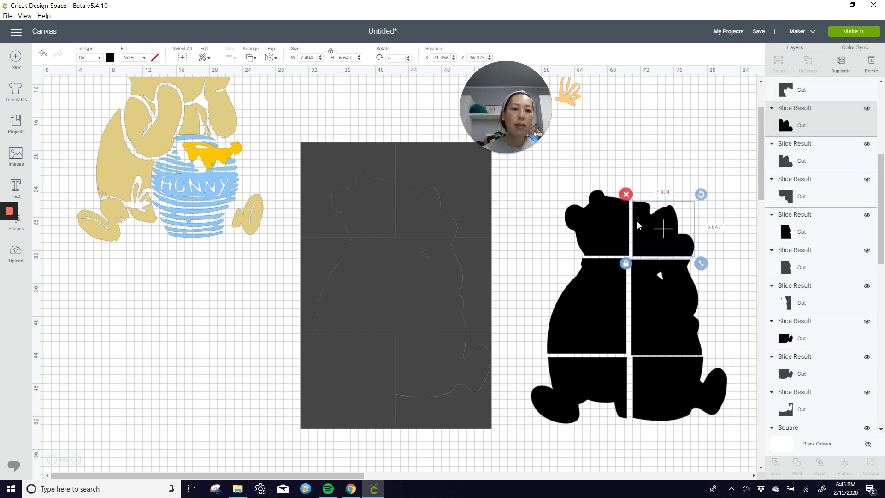
pyautogui.click(609, 216)
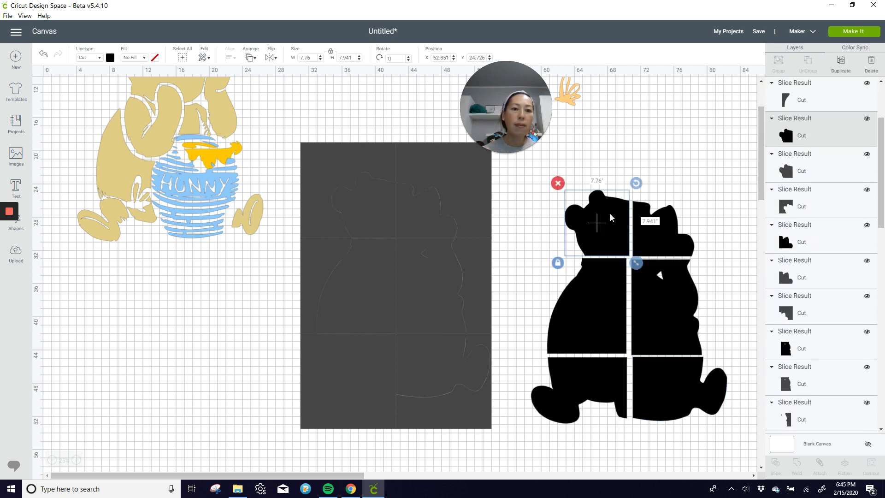
pyautogui.click(619, 380)
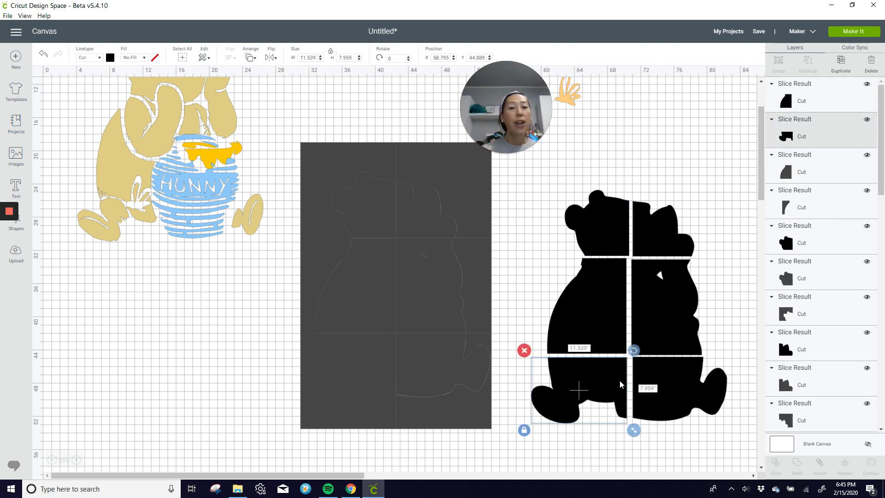
# Delete the leftover grid squares and remaining slice results from the middle of the canvas.
pyautogui.moveTo(458, 453); pyautogui.dragTo(336, 166)
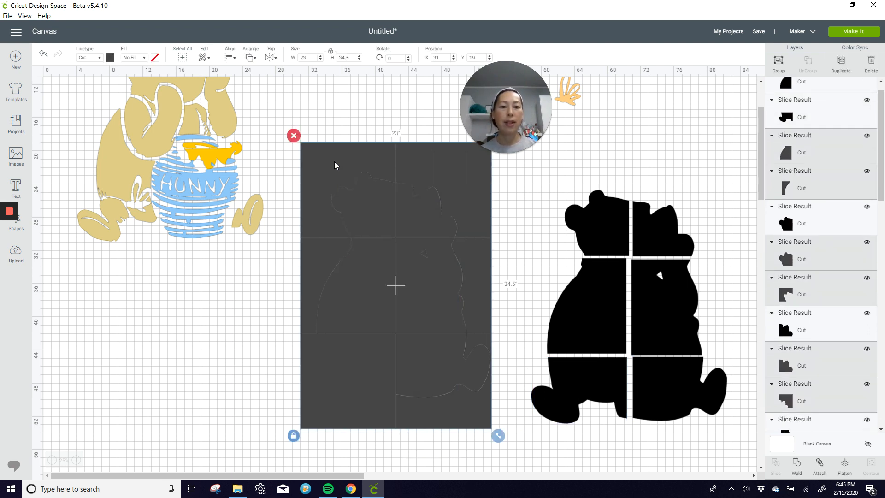
pyautogui.press('Delete')
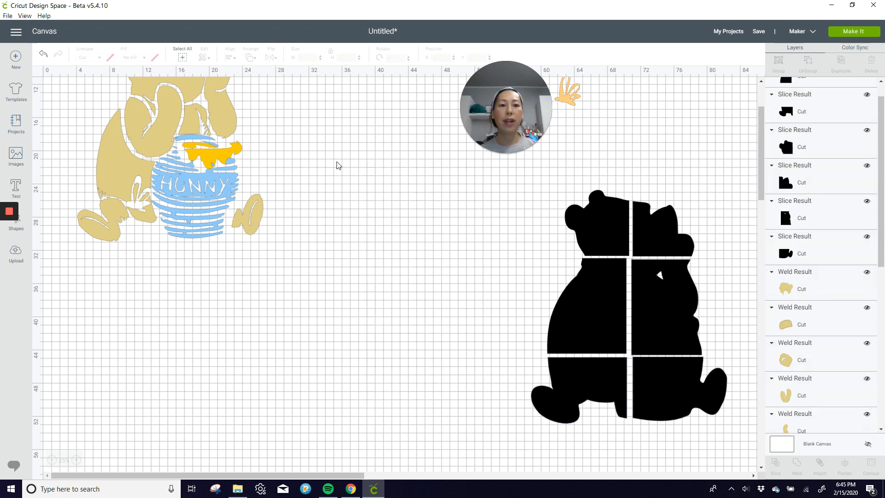
# Save the project as "pooh 28".
pyautogui.click(758, 32)
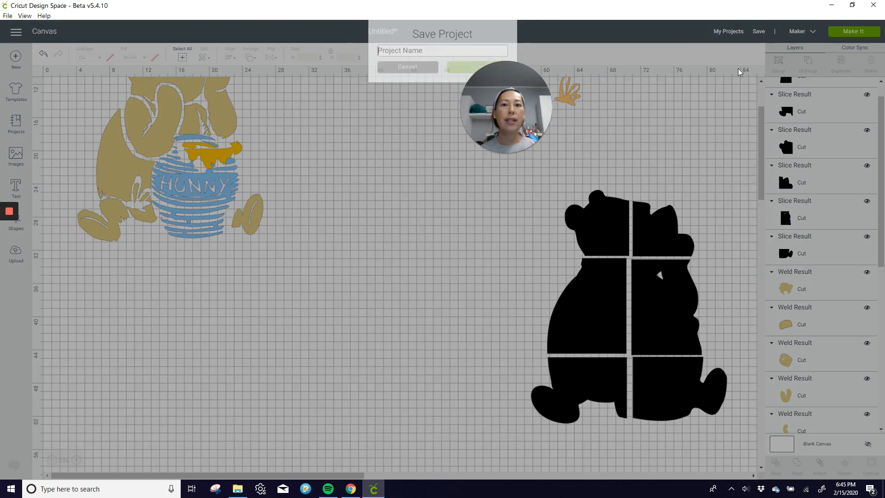
pyautogui.write('pooh')
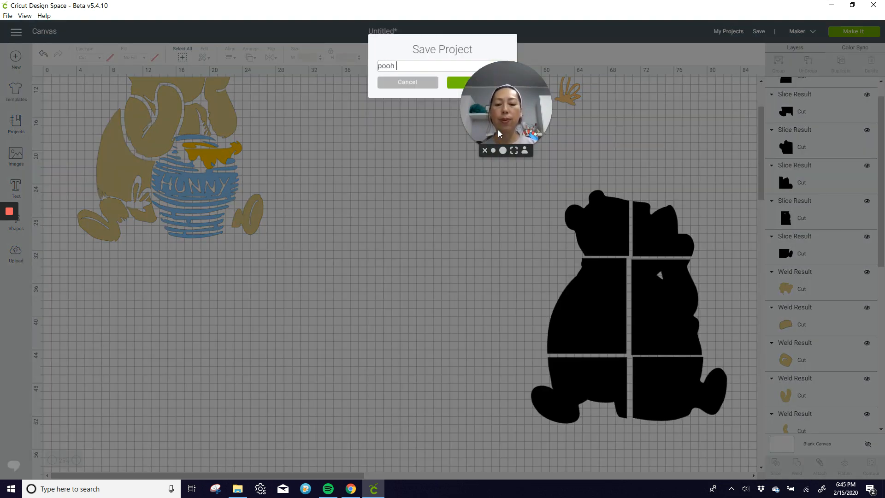
pyautogui.write(' 28')
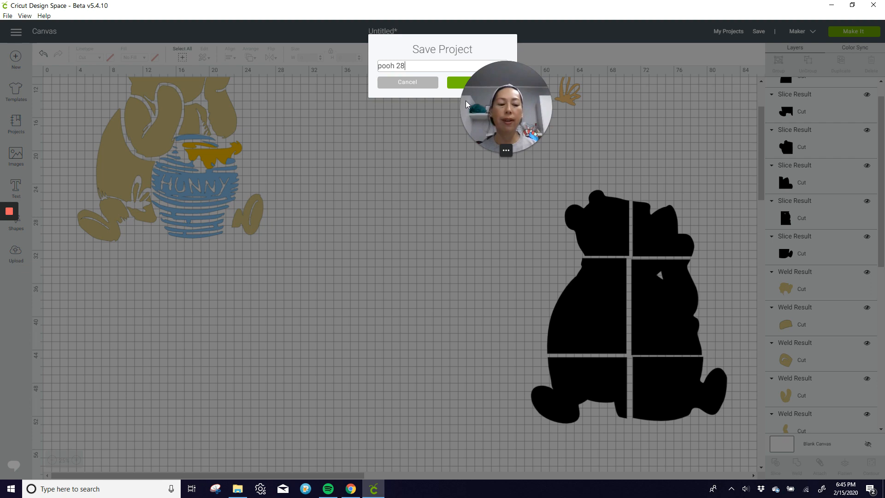
pyautogui.click(469, 82)
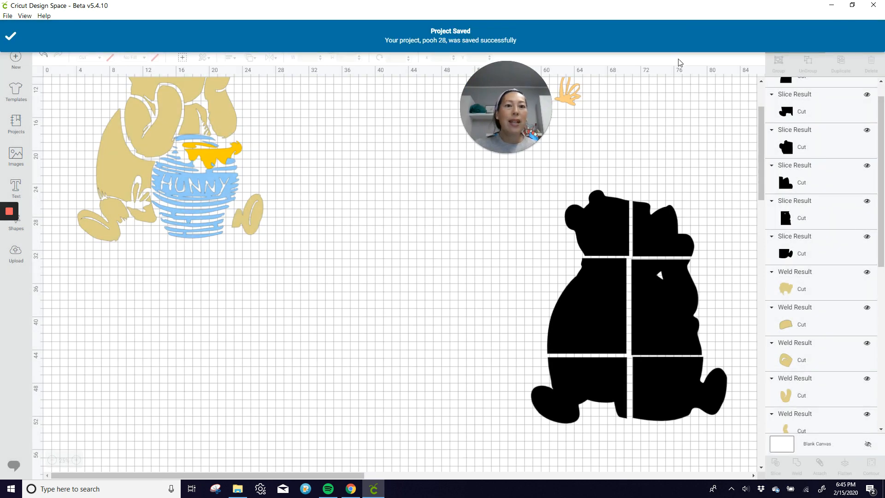
# Send the project to mat preparation and examine how the two black pieces are laid out on mat 1.
pyautogui.click(853, 32)
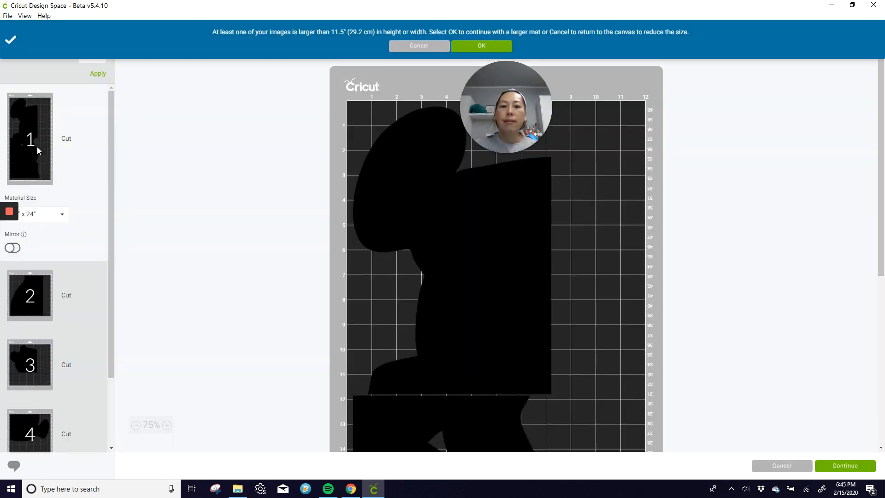
pyautogui.click(458, 244)
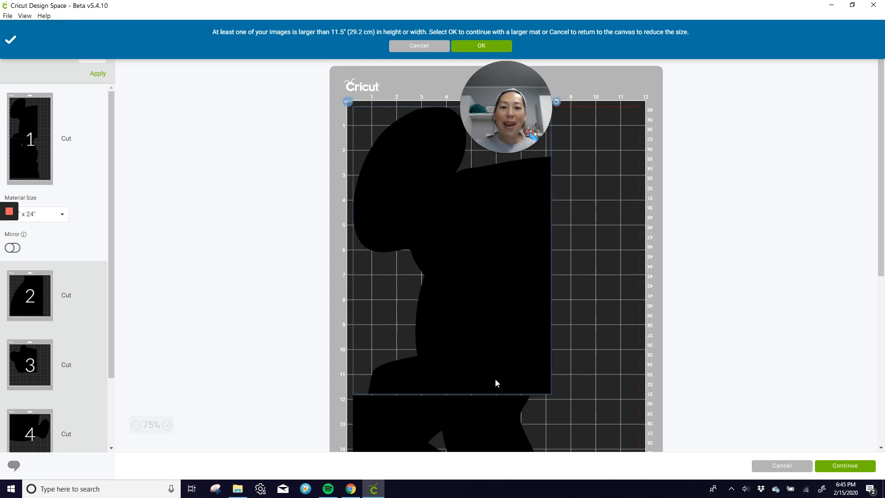
pyautogui.scroll(-2, 495, 378)
pyautogui.scroll(1, 478, 286)
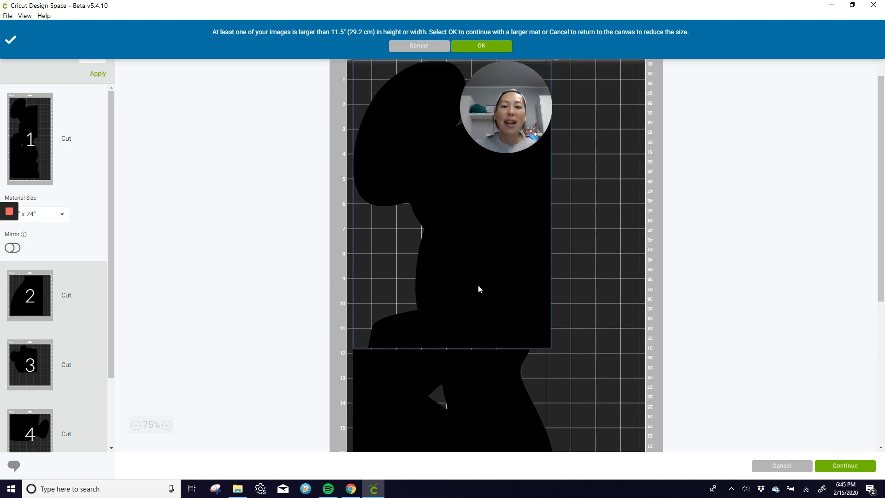
pyautogui.scroll(1, 479, 289)
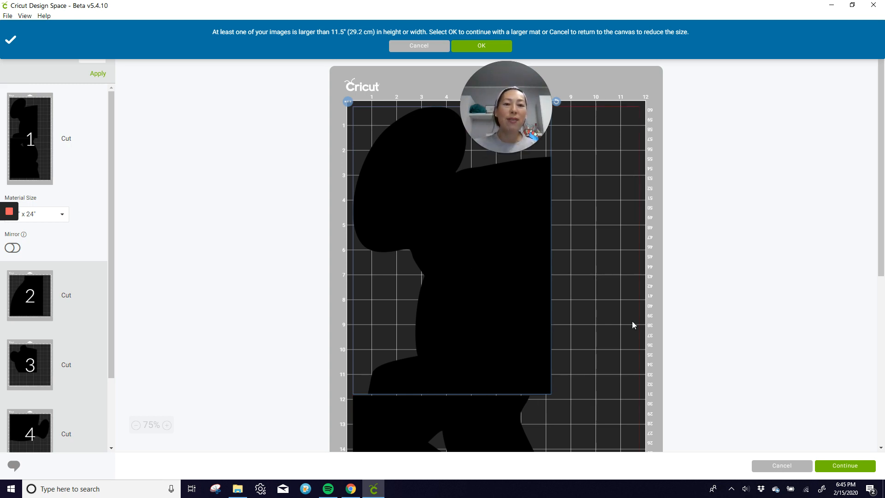
pyautogui.scroll(-4, 516, 354)
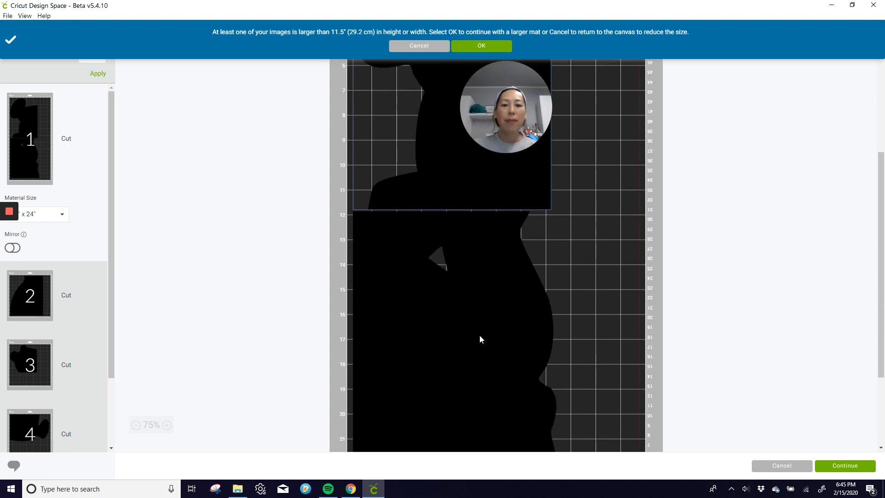
pyautogui.scroll(-2, 475, 283)
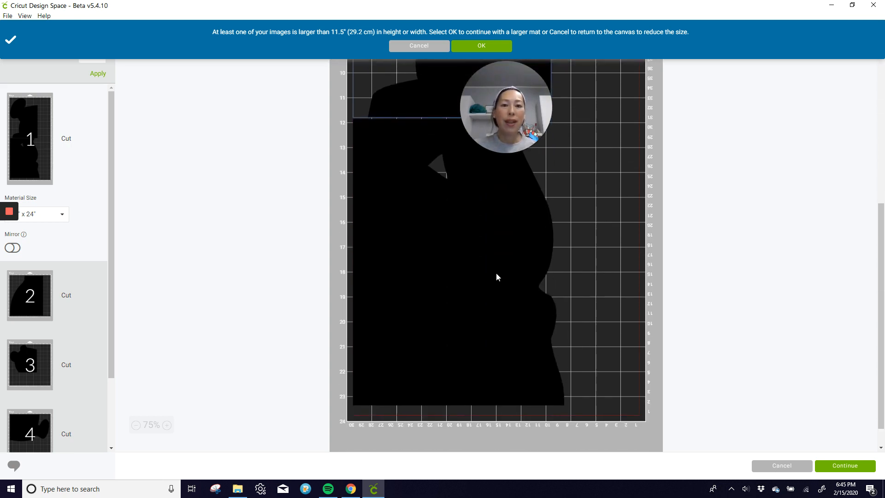
# Shift the body piece down on mat 1 to leave a gap below the foot piece, and check the spacing.
pyautogui.click(501, 298)
pyautogui.moveTo(503, 300); pyautogui.dragTo(483, 325)
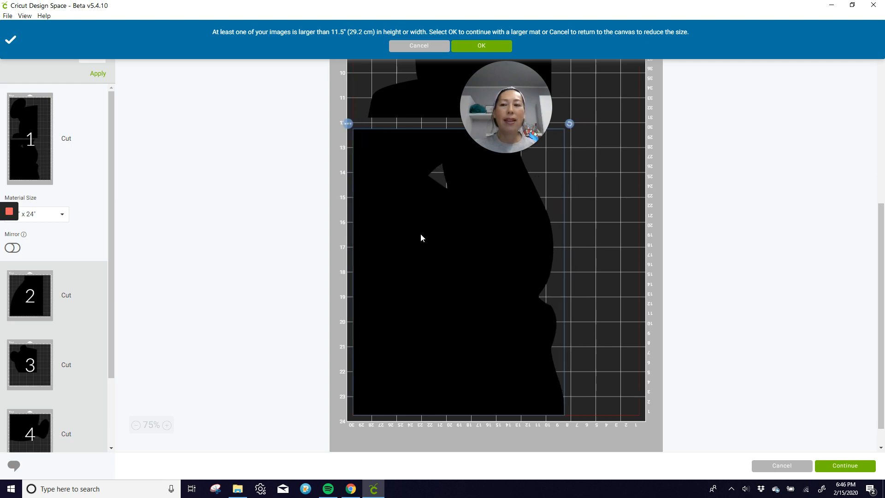
pyautogui.scroll(3, 419, 233)
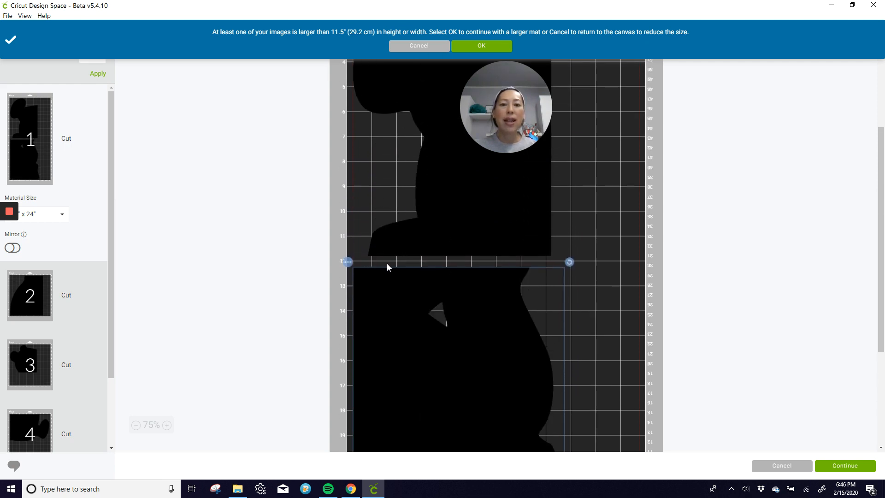
pyautogui.scroll(3, 446, 232)
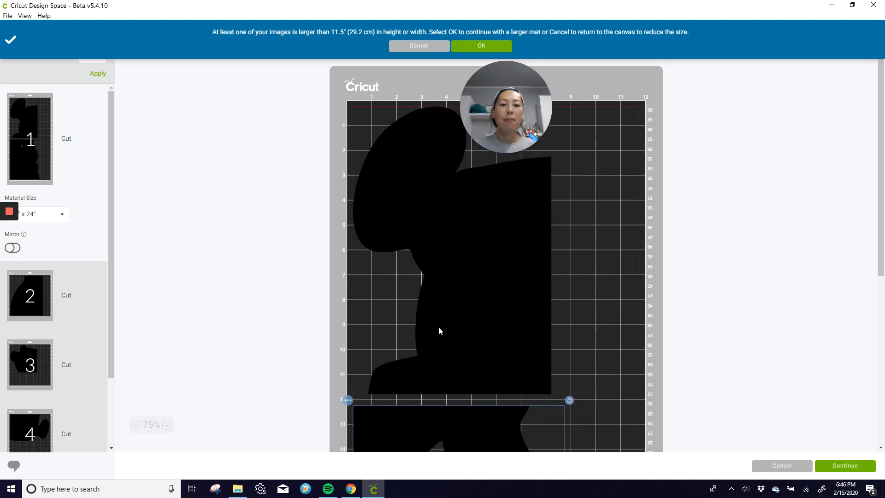
pyautogui.scroll(-2, 471, 262)
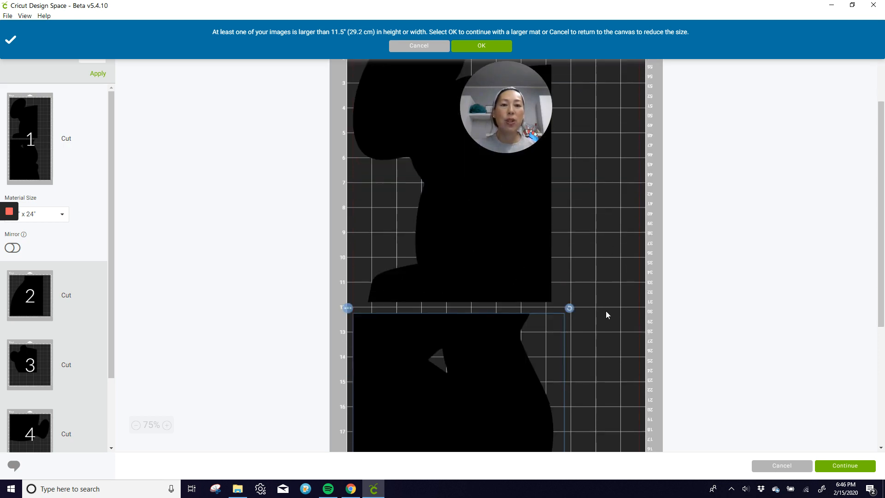
pyautogui.scroll(-2, 543, 345)
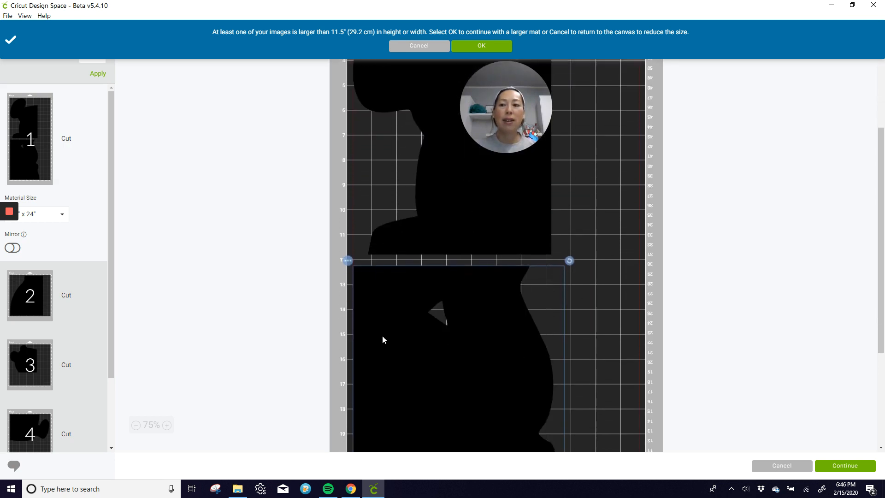
# Examine the piece layouts on mats 2, 3, 6 and 7.
pyautogui.click(25, 297)
pyautogui.click(26, 364)
pyautogui.scroll(-2, 26, 367)
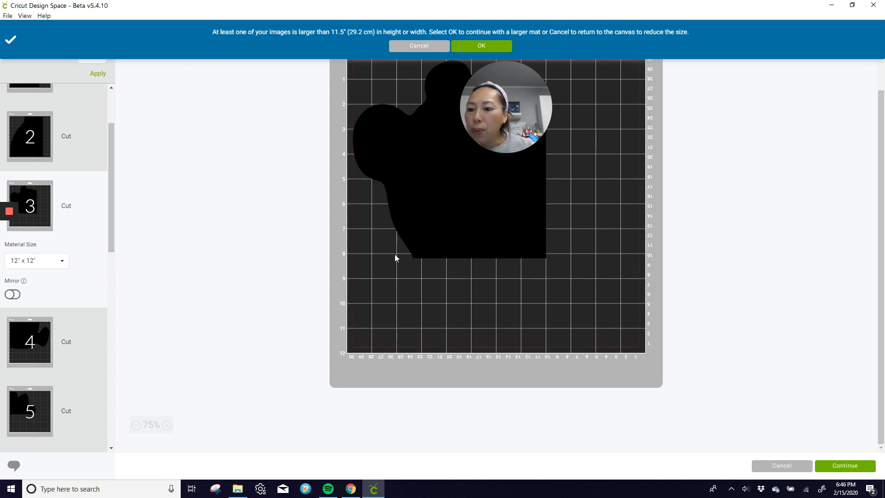
pyautogui.moveTo(451, 242); pyautogui.dragTo(430, 242)
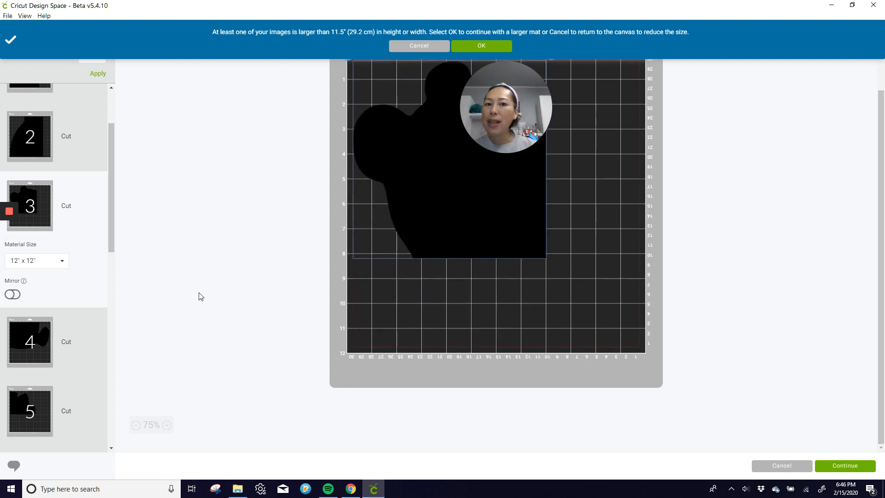
pyautogui.scroll(-1, 38, 324)
pyautogui.scroll(-2, 38, 325)
pyautogui.click(34, 343)
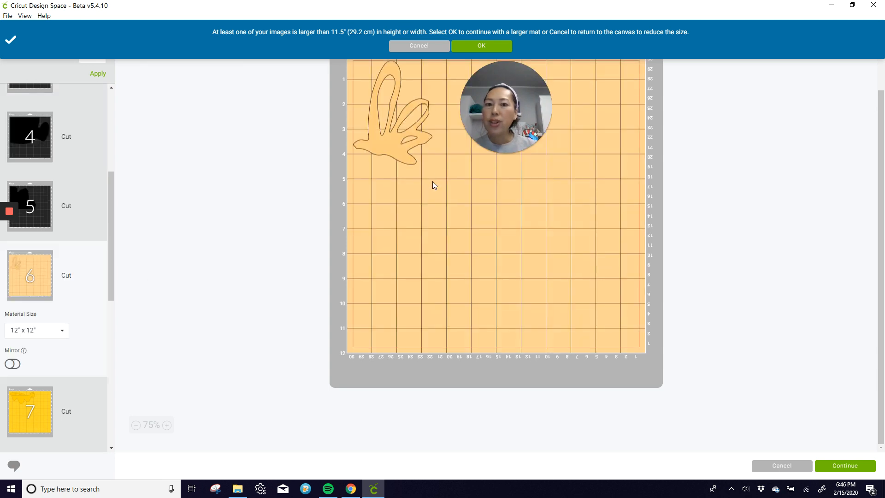
pyautogui.scroll(-2, 79, 316)
pyautogui.click(37, 350)
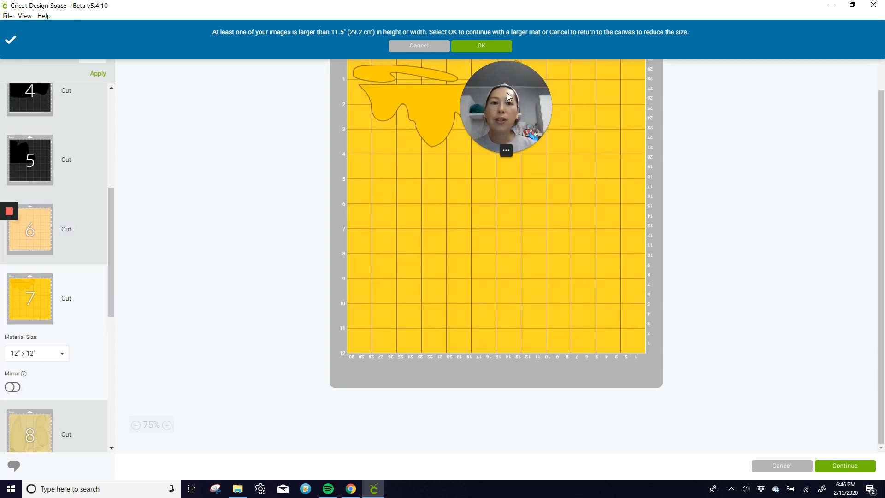
# Accept continuing with a larger mat for the images over 11.5 inches.
pyautogui.moveTo(514, 102); pyautogui.dragTo(733, 111)
pyautogui.click(482, 46)
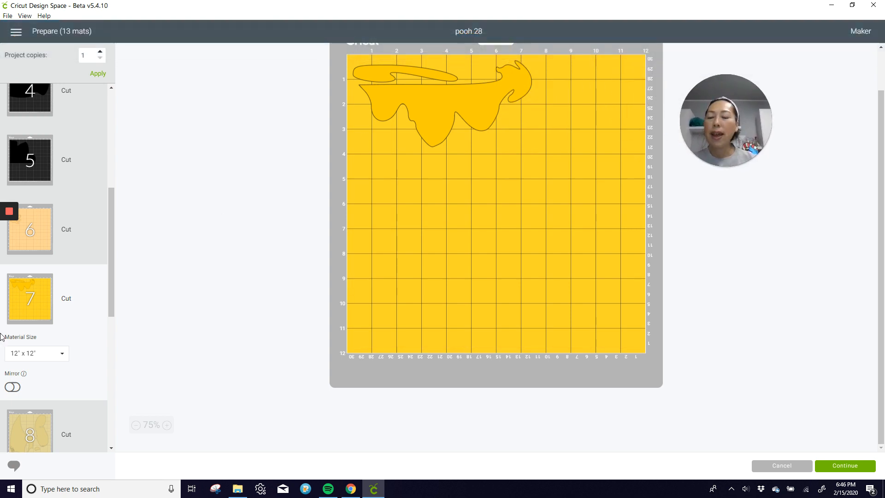
# Examine how the tan pieces are arranged on mats 8, 9, 10 and 11.
pyautogui.scroll(-4, 24, 351)
pyautogui.click(26, 343)
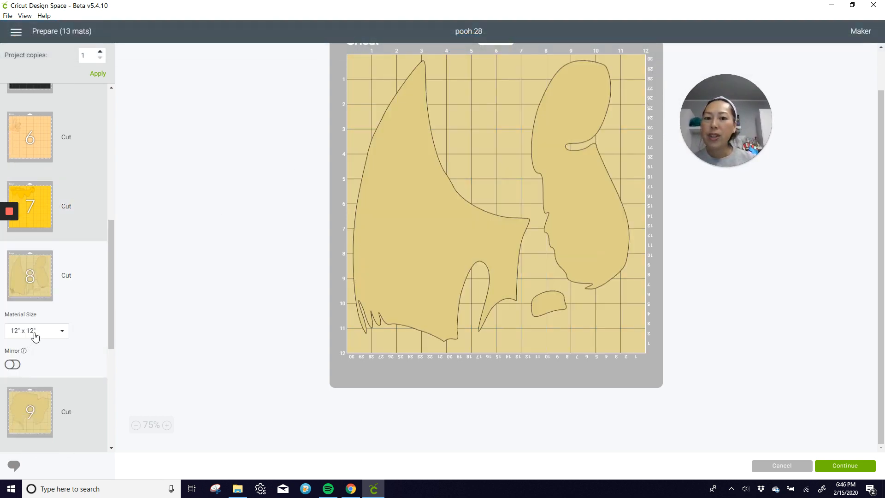
pyautogui.click(36, 408)
pyautogui.scroll(-3, 37, 409)
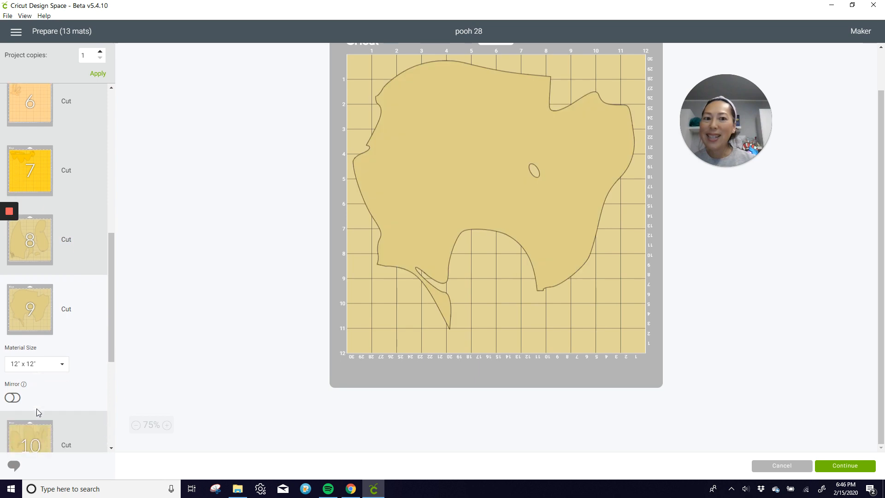
pyautogui.click(35, 403)
pyautogui.scroll(-4, 35, 397)
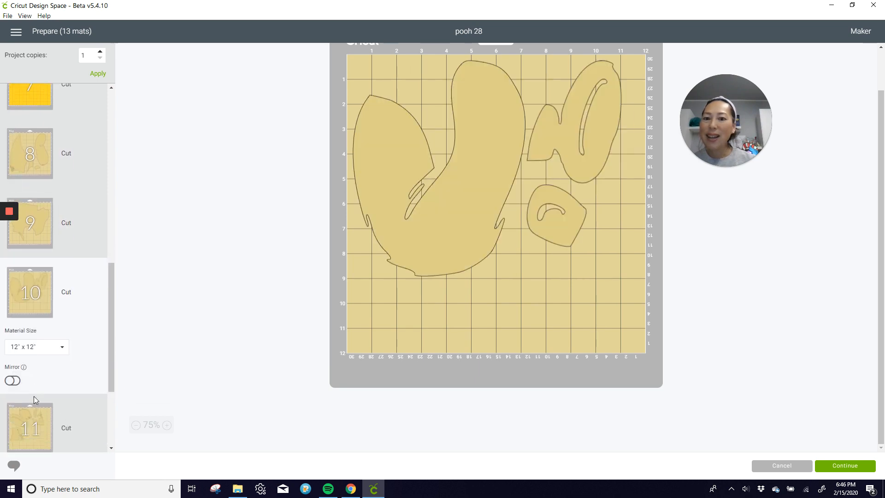
pyautogui.click(34, 392)
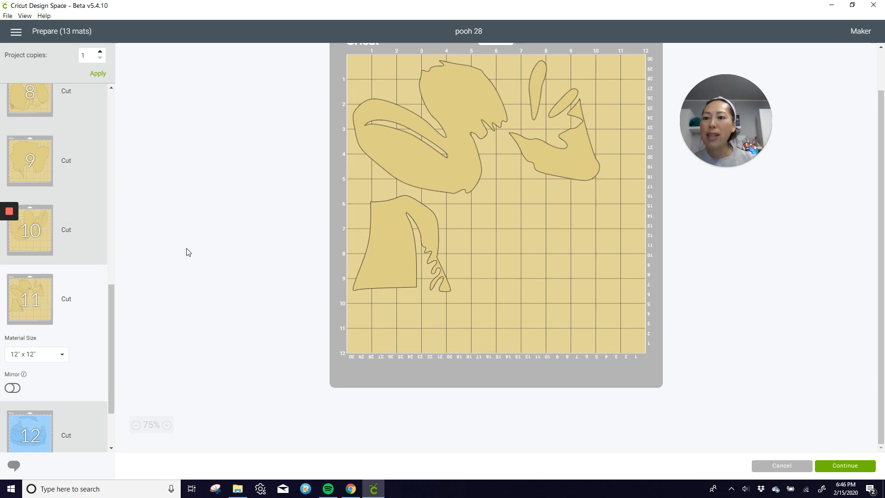
# Move the tan piece with the jagged strip, lowest on mat 11, onto mat 10.
pyautogui.scroll(2, 64, 167)
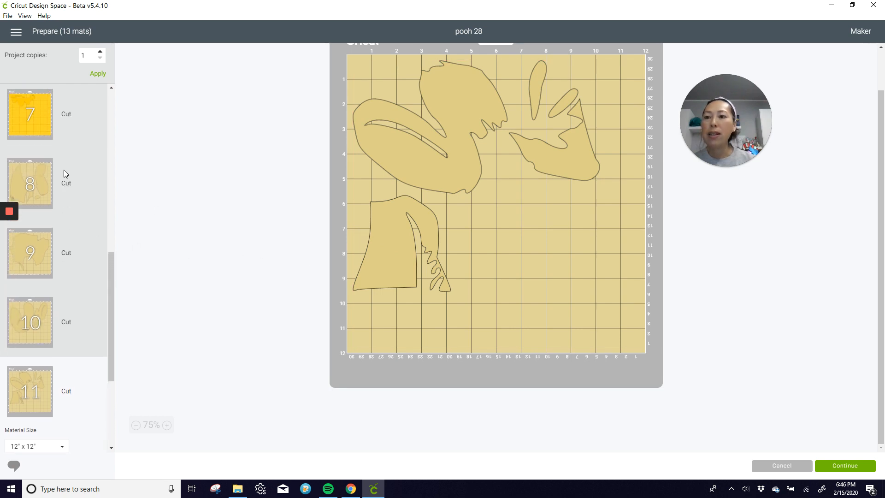
pyautogui.click(400, 253)
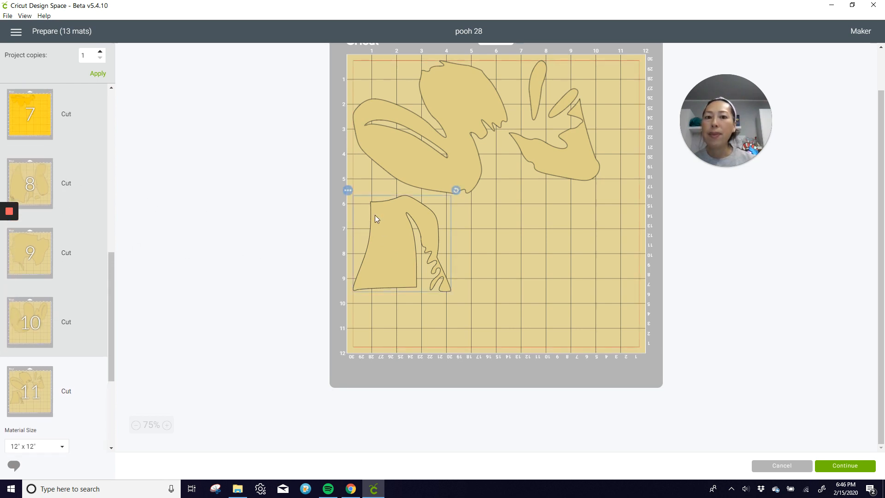
pyautogui.click(347, 191)
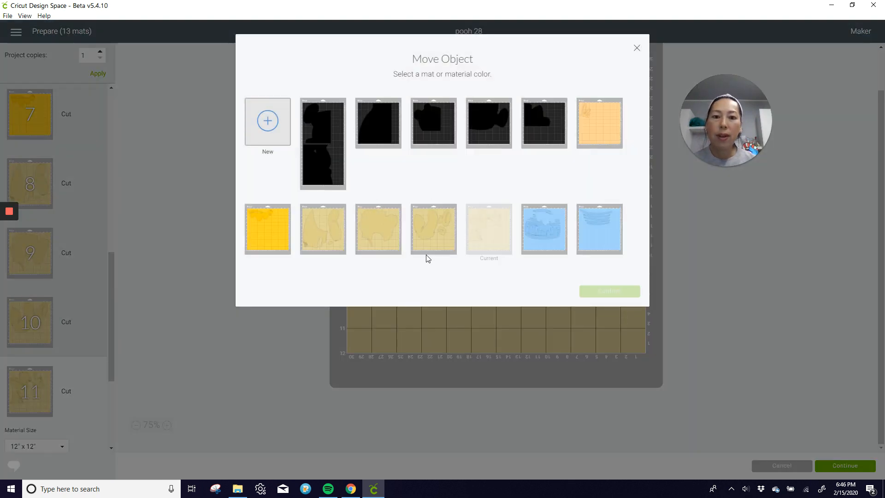
pyautogui.click(444, 243)
pyautogui.click(594, 291)
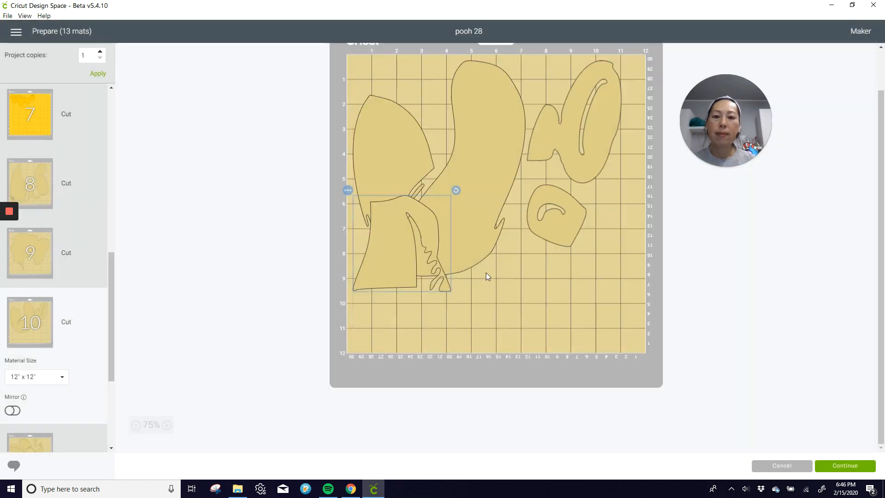
# Rearrange mat 10 with the squarish piece at the upper edge, the looped piece near the right edge, and the jagged-strip piece beneath them.
pyautogui.moveTo(410, 231); pyautogui.dragTo(591, 294)
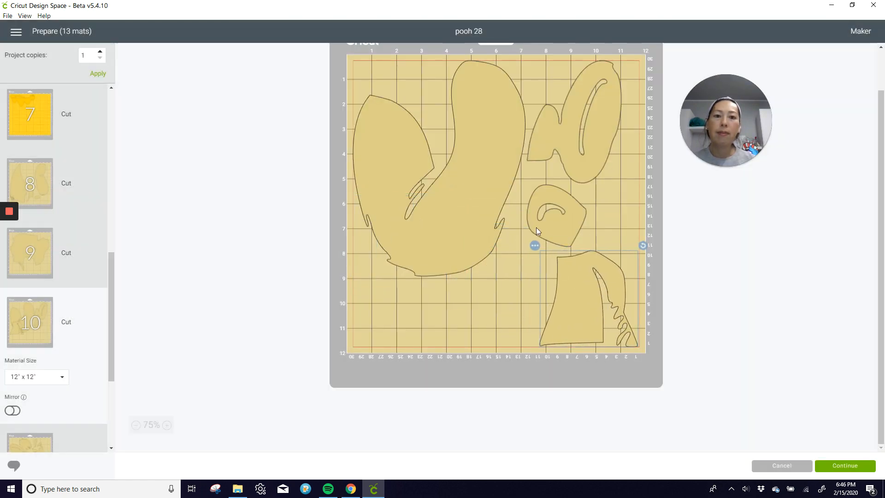
pyautogui.moveTo(536, 228); pyautogui.dragTo(537, 69)
pyautogui.moveTo(610, 142); pyautogui.dragTo(638, 179)
pyautogui.moveTo(534, 62); pyautogui.dragTo(547, 59)
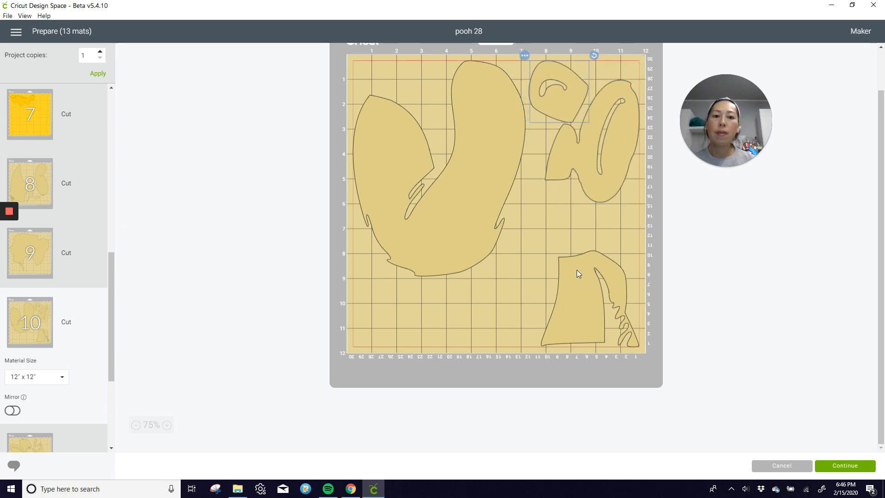
pyautogui.moveTo(576, 270); pyautogui.dragTo(538, 203)
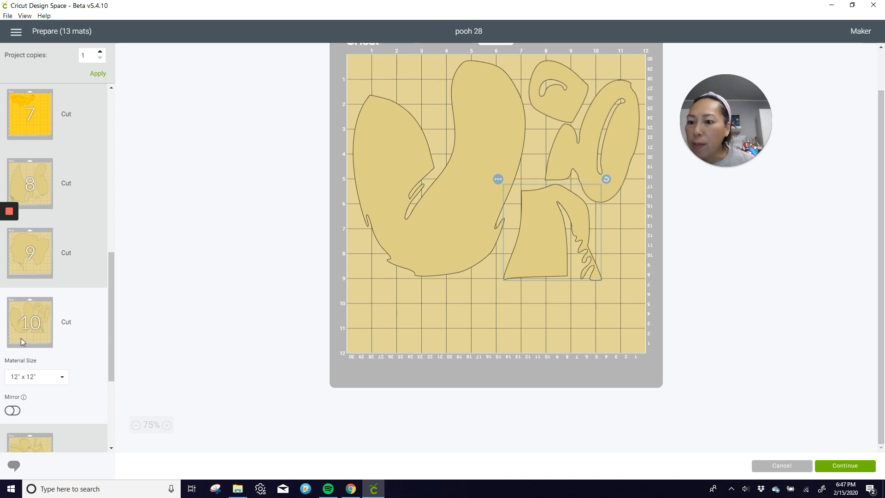
# Move the pointed piece with two small slivers from mat 11 onto mat 10.
pyautogui.scroll(-3, 23, 339)
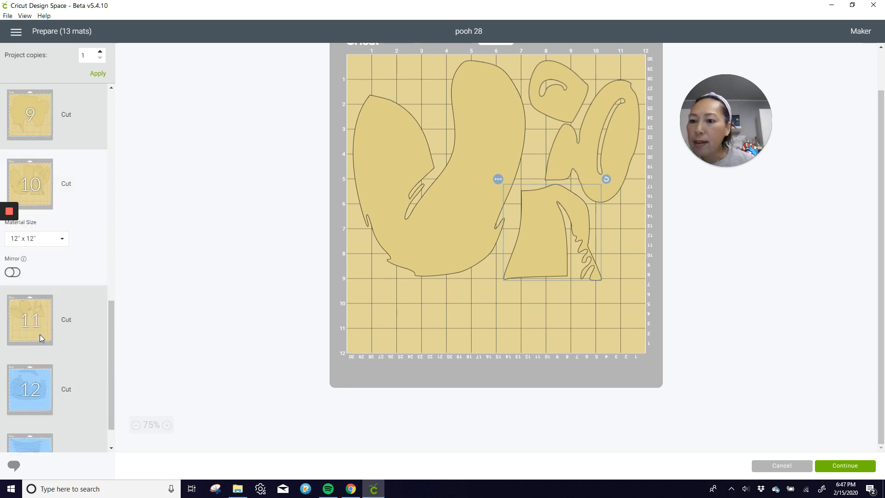
pyautogui.click(39, 335)
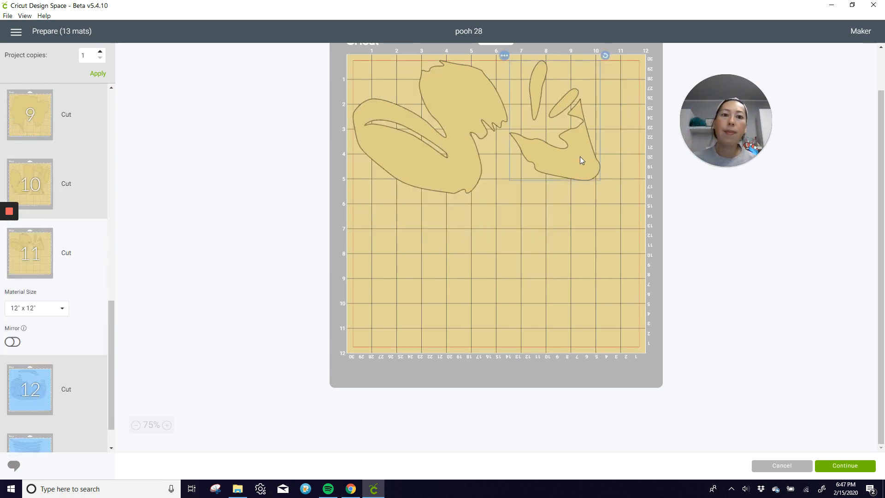
pyautogui.moveTo(580, 156); pyautogui.dragTo(598, 279)
pyautogui.click(522, 178)
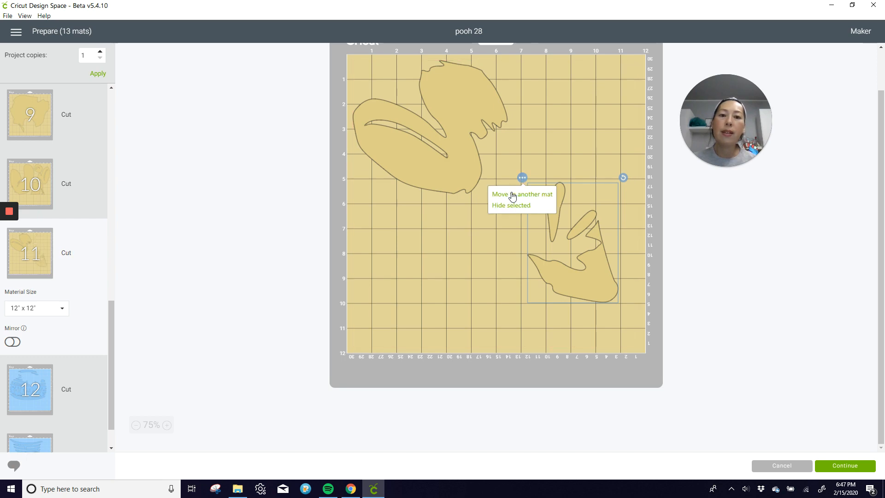
pyautogui.click(511, 196)
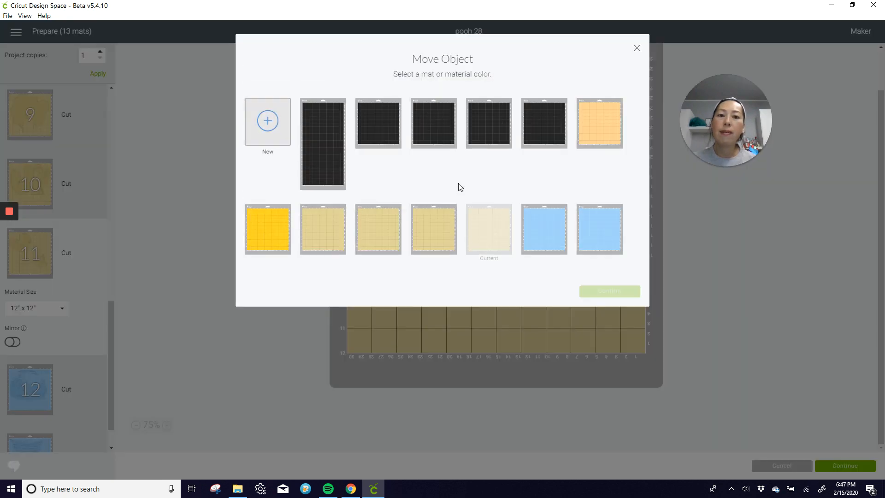
pyautogui.click(434, 246)
pyautogui.click(591, 291)
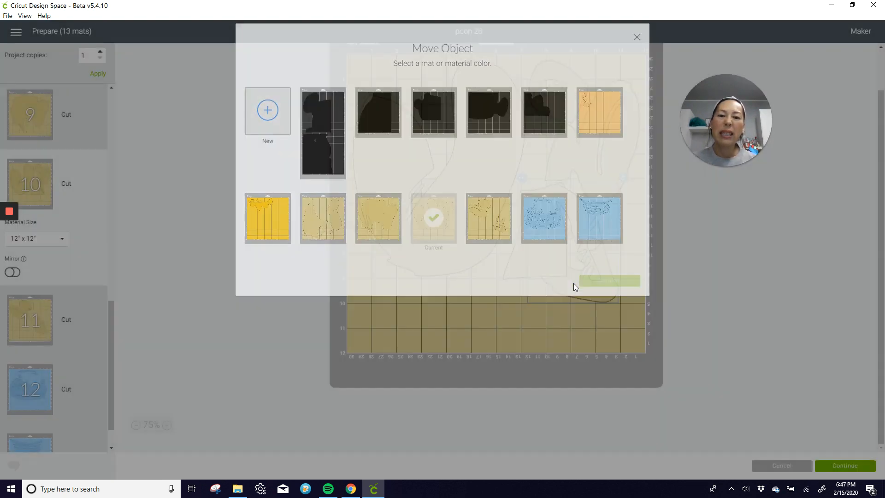
# On mat 10, shift the jagged-strip piece to the lower edge and rotate the pointed piece to fit against the right edge.
pyautogui.moveTo(541, 225); pyautogui.dragTo(506, 313)
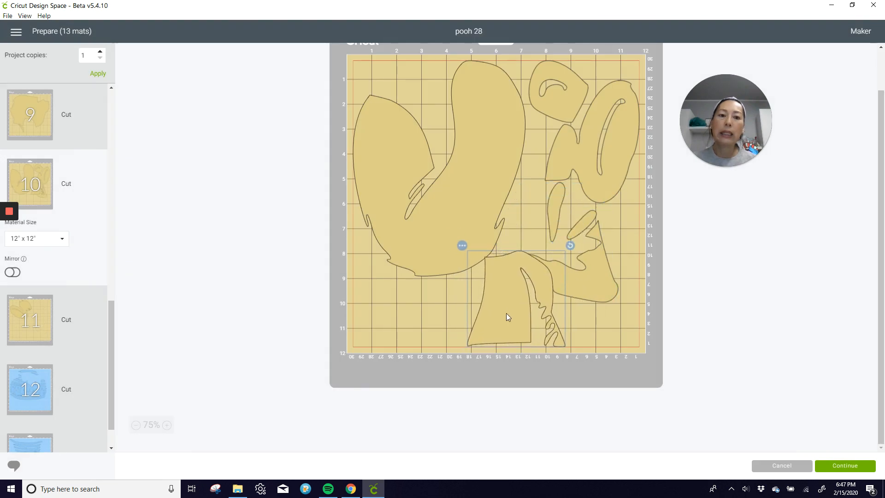
pyautogui.moveTo(605, 267); pyautogui.dragTo(654, 275)
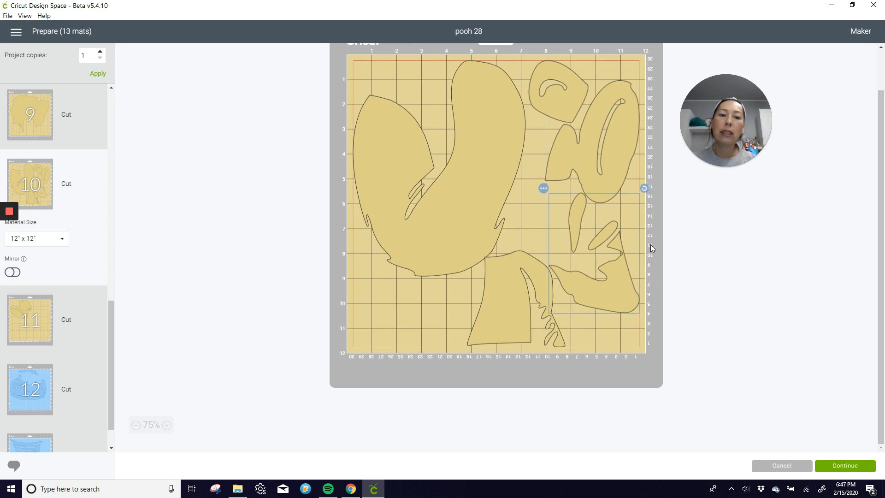
pyautogui.moveTo(643, 190); pyautogui.dragTo(593, 200)
pyautogui.moveTo(619, 266); pyautogui.dragTo(631, 248)
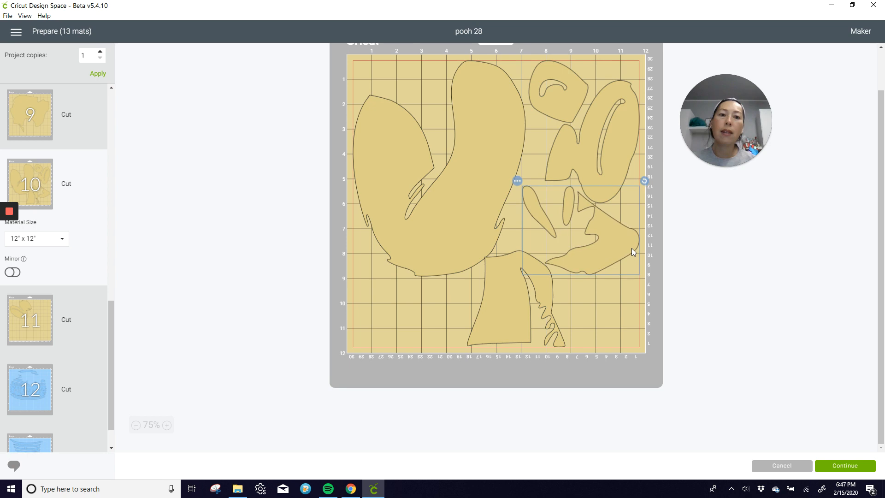
# Rotate the jagged-strip piece on mat 10 and fit it into the lower middle gap clear of its neighbours.
pyautogui.click(510, 307)
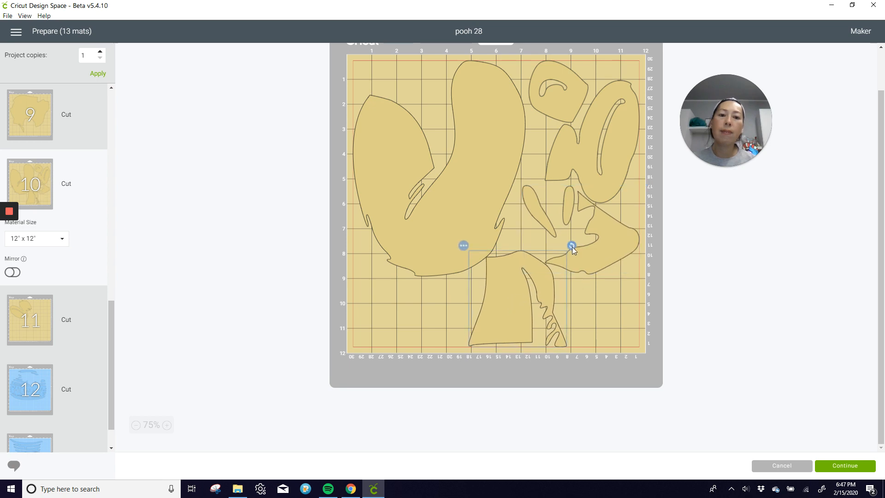
pyautogui.moveTo(572, 248); pyautogui.dragTo(475, 283)
pyautogui.moveTo(549, 296); pyautogui.dragTo(537, 299)
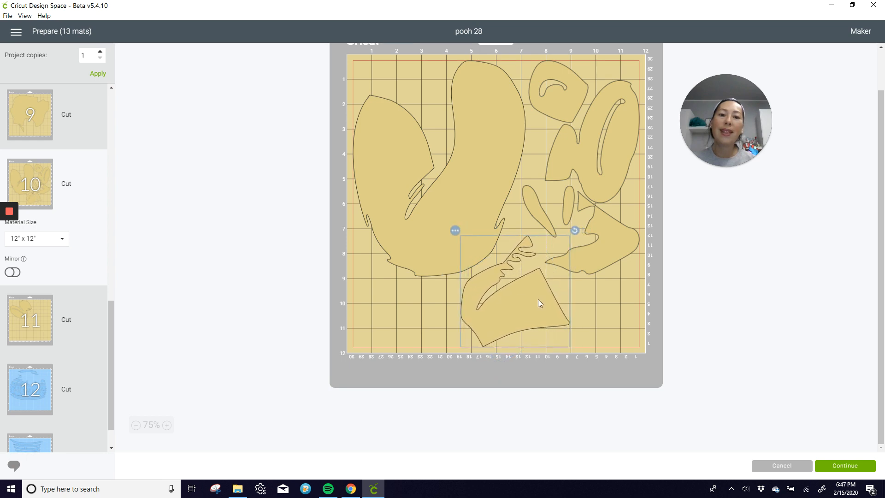
# On mat 8, place the small piece in the upper-left corner and turn the long rounded piece upside down in the lower-right corner.
pyautogui.click(26, 321)
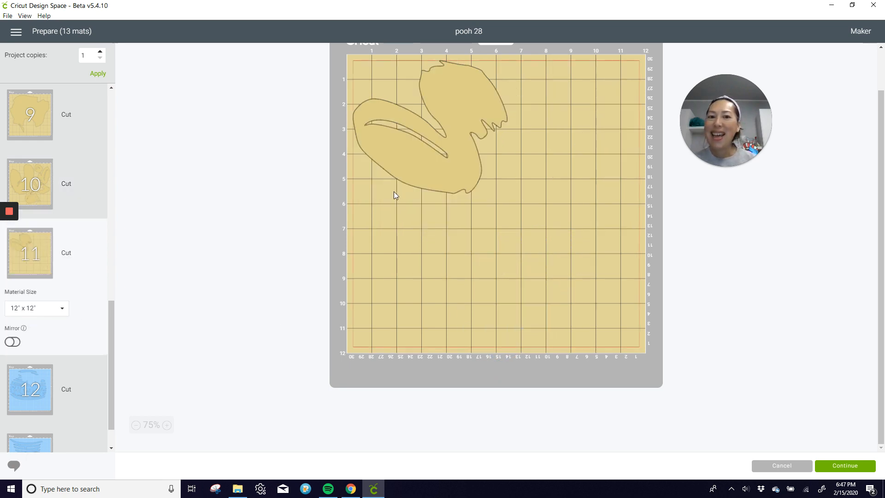
pyautogui.click(42, 164)
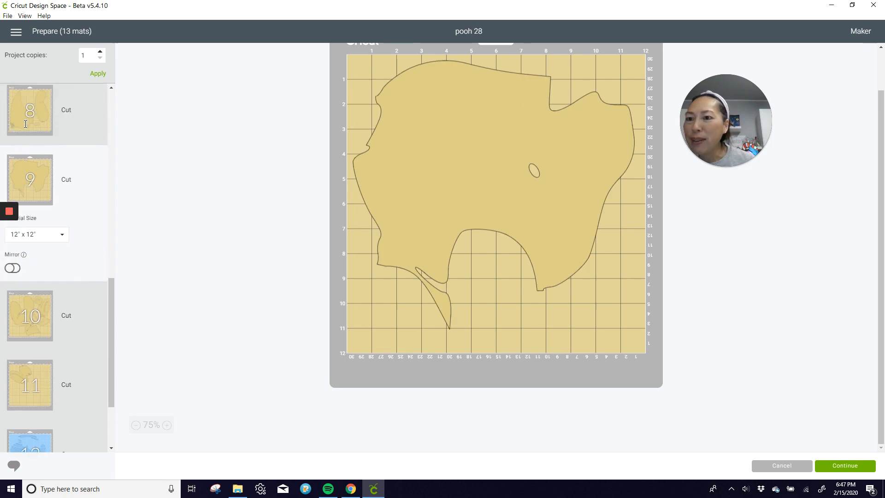
pyautogui.scroll(2, 27, 138)
pyautogui.click(27, 132)
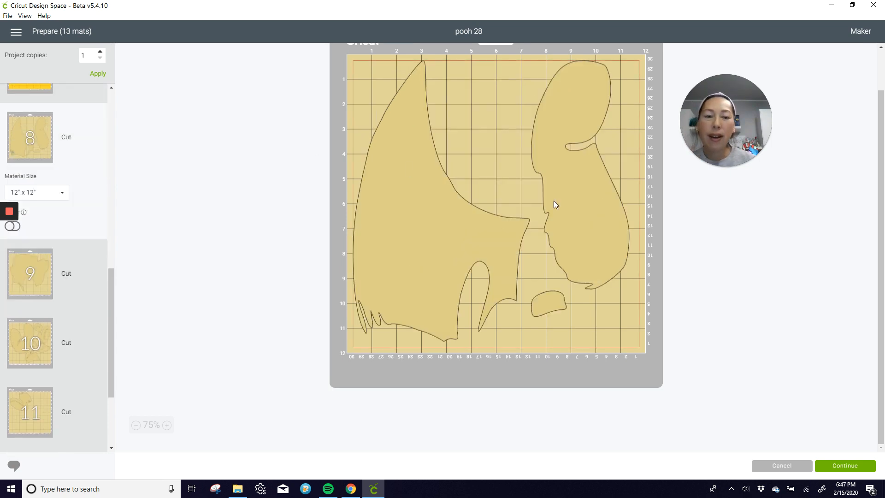
pyautogui.click(574, 202)
pyautogui.moveTo(556, 312); pyautogui.dragTo(374, 78)
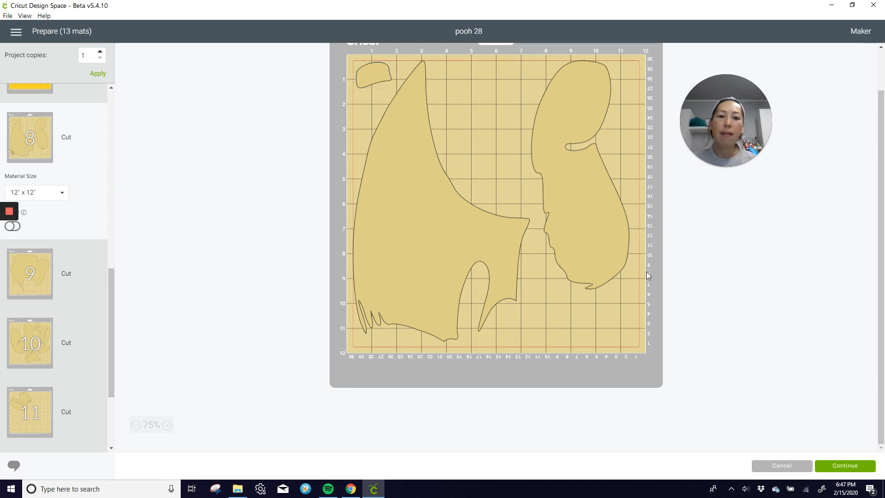
pyautogui.moveTo(599, 214); pyautogui.dragTo(627, 290)
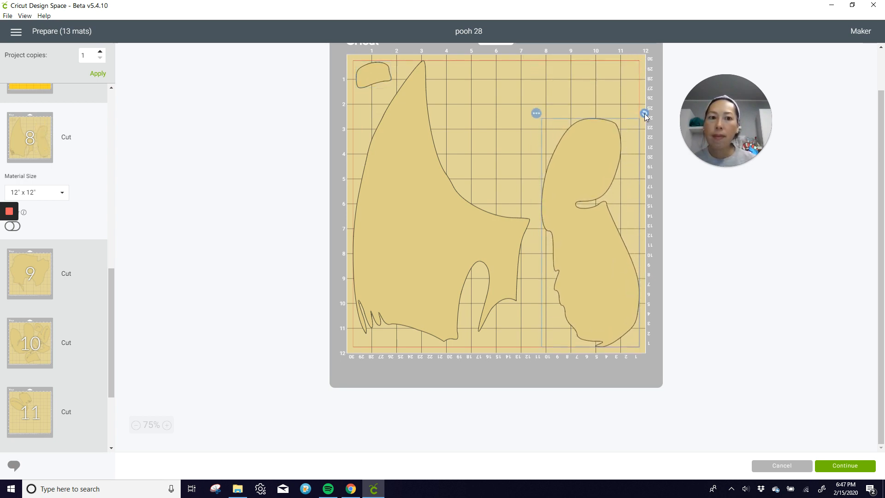
pyautogui.moveTo(644, 113); pyautogui.dragTo(546, 292)
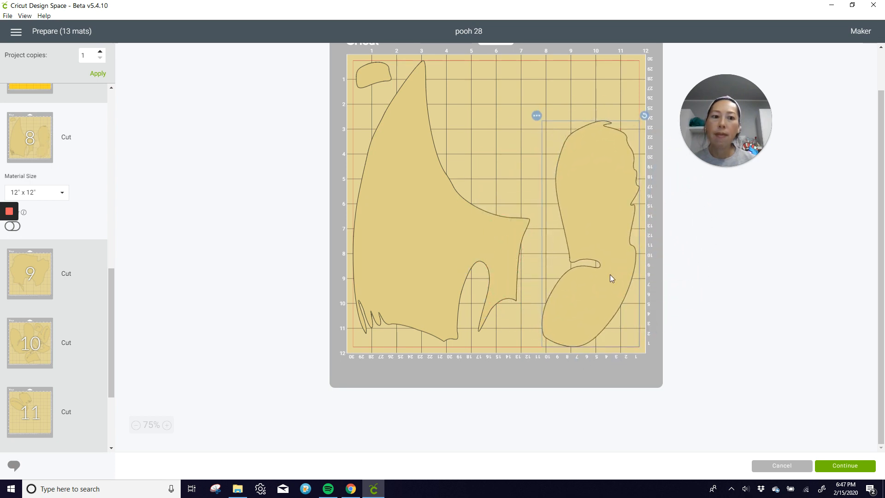
# Move the remaining piece from mat 11 onto mat 8 and rotate it to fit the upper gap between the two large pieces.
pyautogui.click(47, 408)
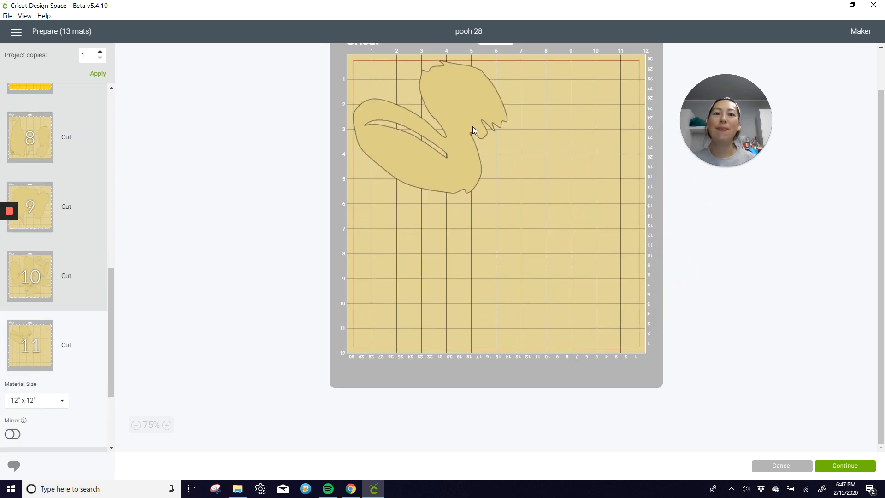
pyautogui.click(384, 71)
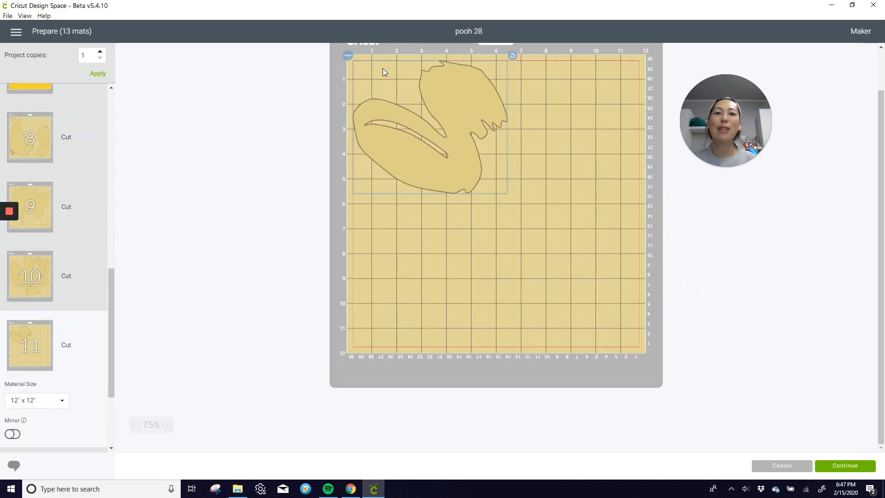
pyautogui.click(348, 56)
pyautogui.click(359, 73)
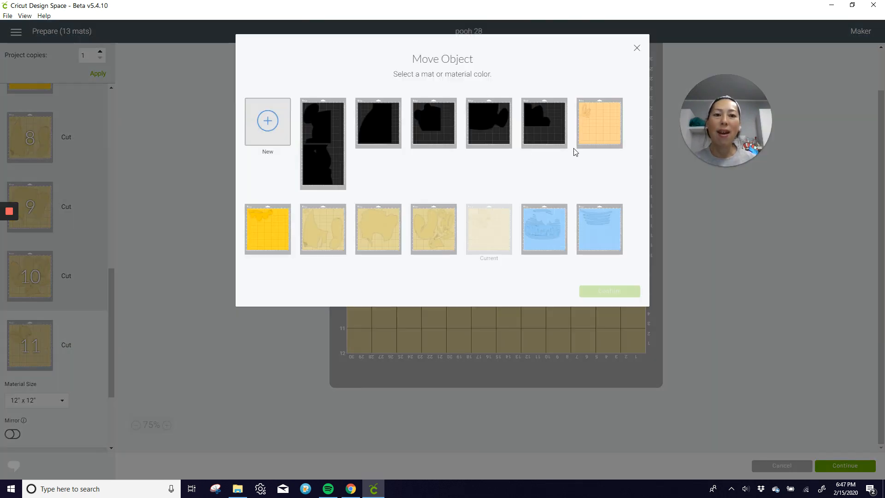
pyautogui.click(320, 230)
pyautogui.click(599, 293)
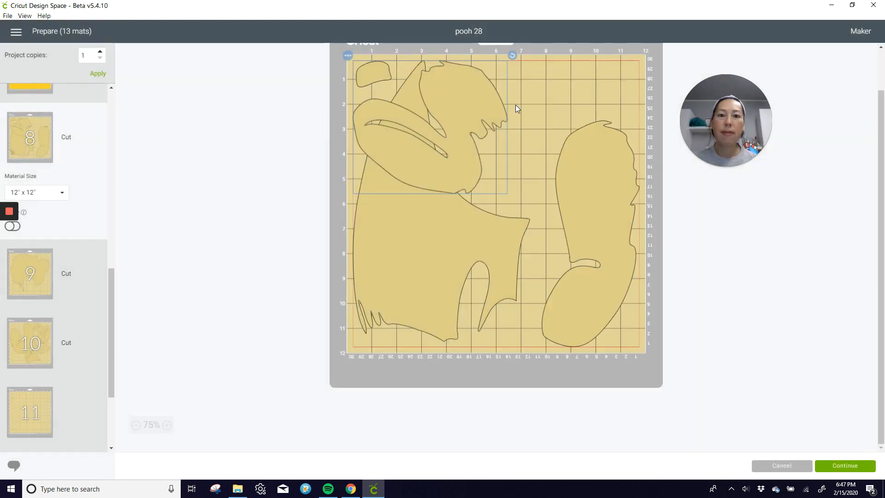
pyautogui.moveTo(515, 104); pyautogui.dragTo(536, 99)
pyautogui.moveTo(582, 55); pyautogui.dragTo(532, 96)
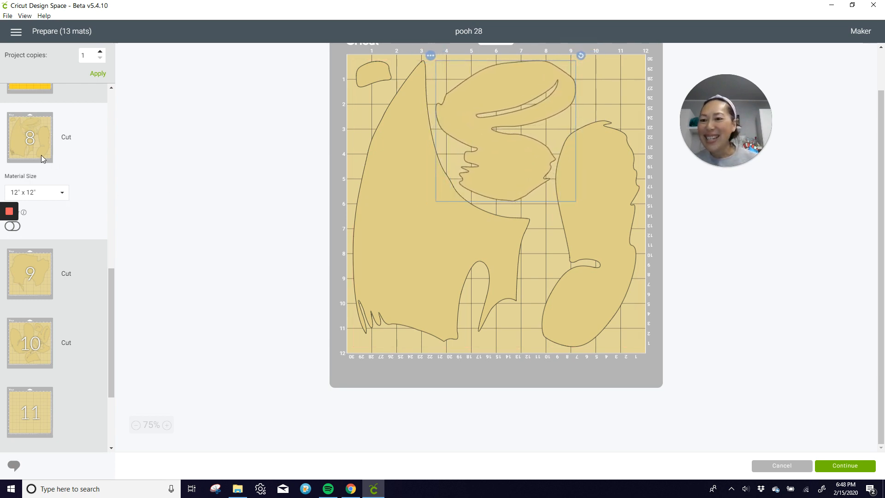
# Examine the layouts of the blue pieces on mats 12 and 13.
pyautogui.moveTo(111, 300); pyautogui.dragTo(113, 364)
pyautogui.click(64, 368)
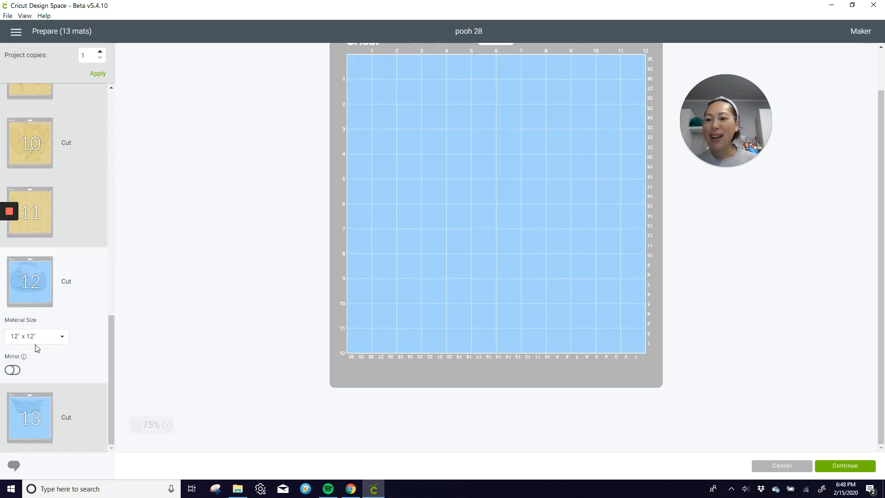
pyautogui.moveTo(480, 231)
pyautogui.mouseDown()
pyautogui.moveTo(482, 310)
pyautogui.moveTo(475, 241)
pyautogui.mouseUp()
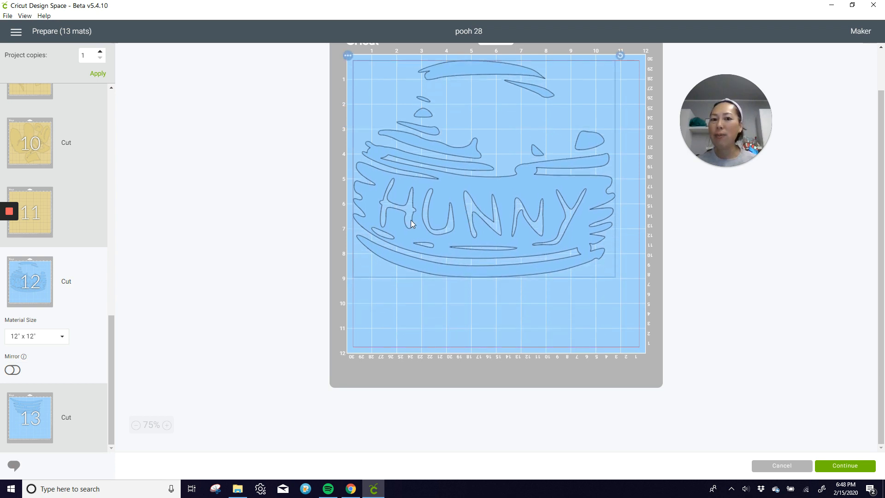
pyautogui.click(41, 421)
pyautogui.scroll(15, 41, 378)
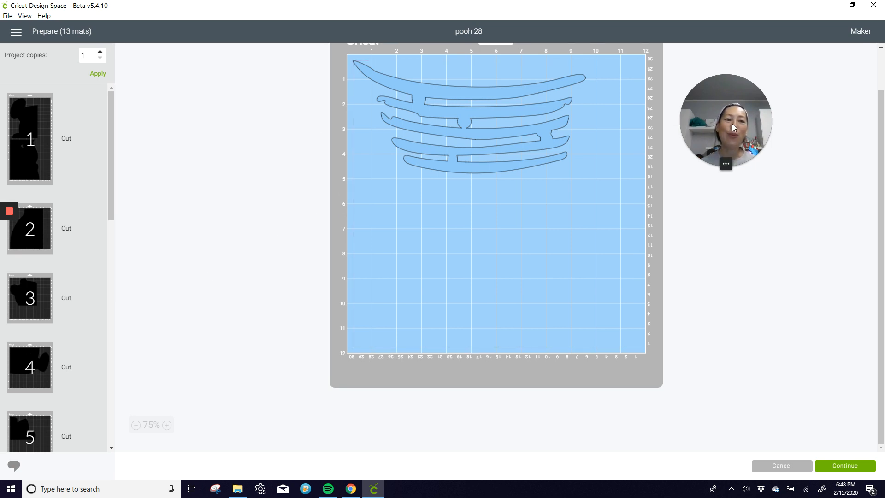
pyautogui.moveTo(753, 127); pyautogui.dragTo(303, 61)
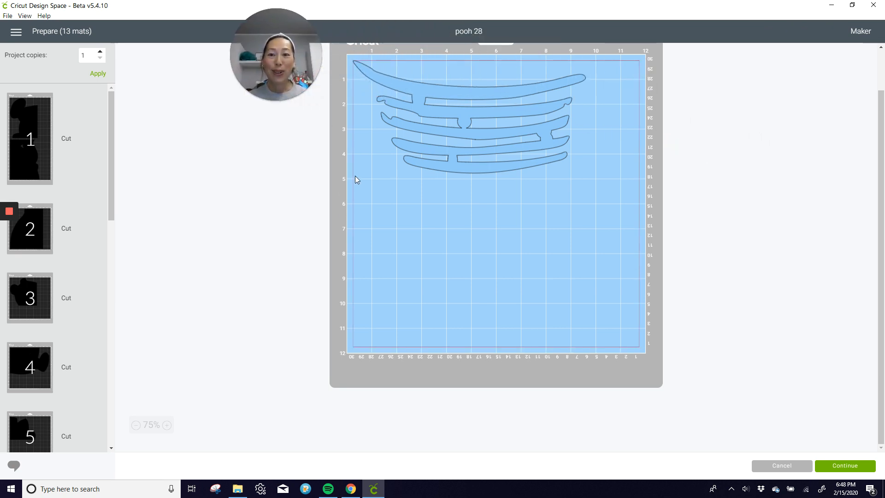